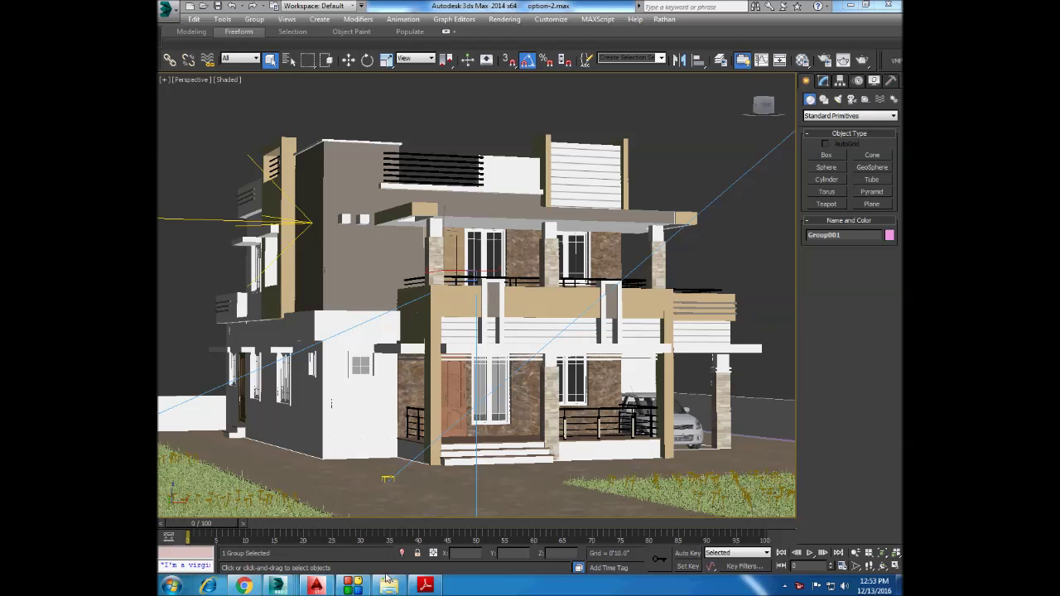
Switch from 3ds Max to the Explorer window of VRAY scene files and go to Local Disk (E:).
{"action": "left_click", "coordinate": [387, 580]}
{"action": "left_click", "coordinate": [217, 199]}
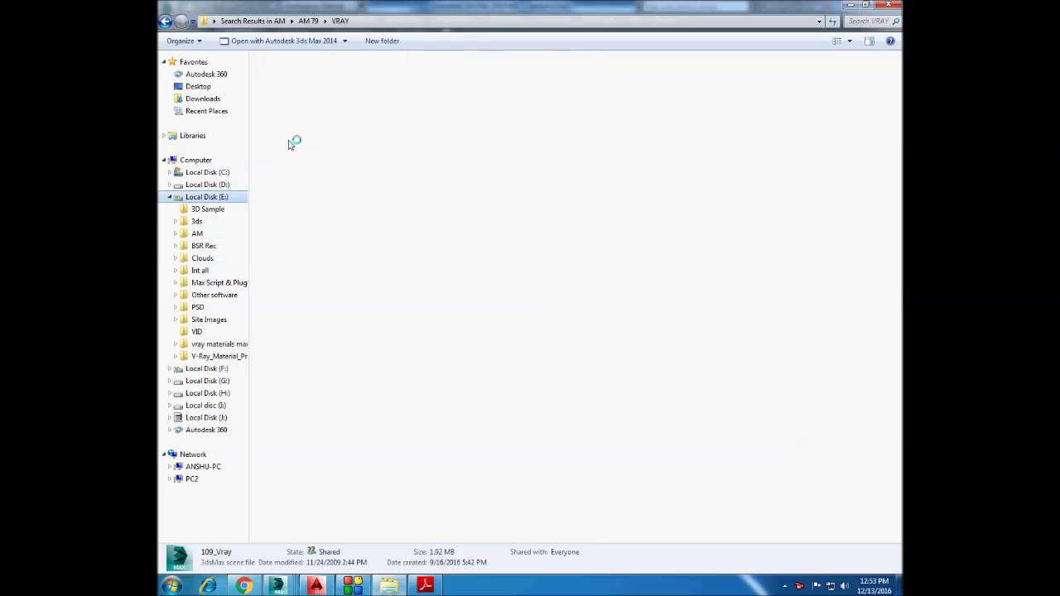
Open the BSR Rec folder on Local Disk (E:) and play recording BSR-2016.12.13-12.38.50.
{"action": "left_click", "coordinate": [196, 159]}
{"action": "double_click", "coordinate": [571, 82]}
{"action": "left_click", "coordinate": [289, 213]}
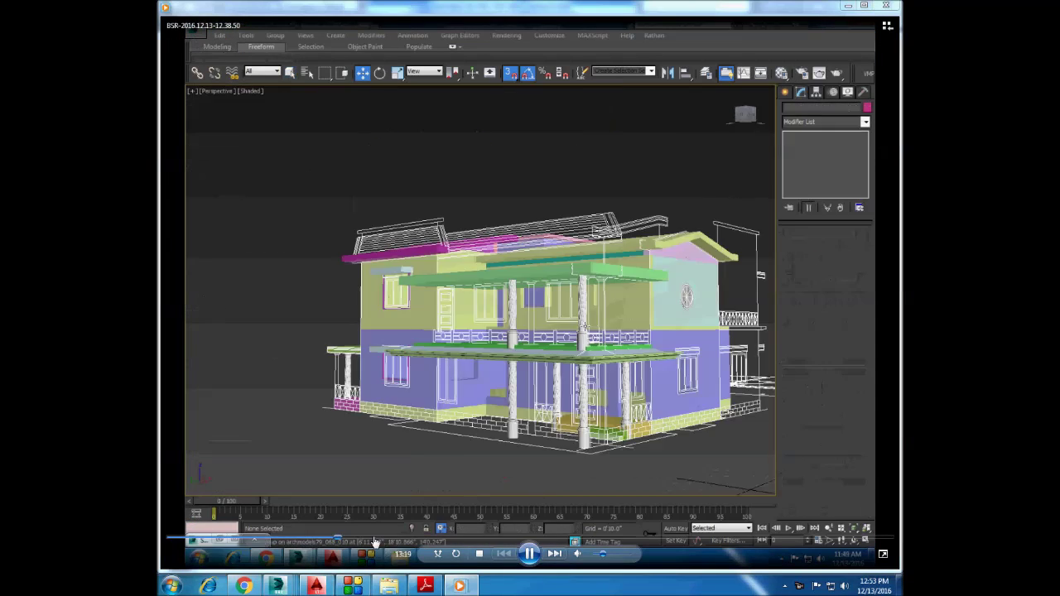
Skim the recording to near its end, close Media Player, and move the file into another folder.
{"action": "left_click_drag", "start_coordinate": [374, 542], "coordinate": [820, 543]}
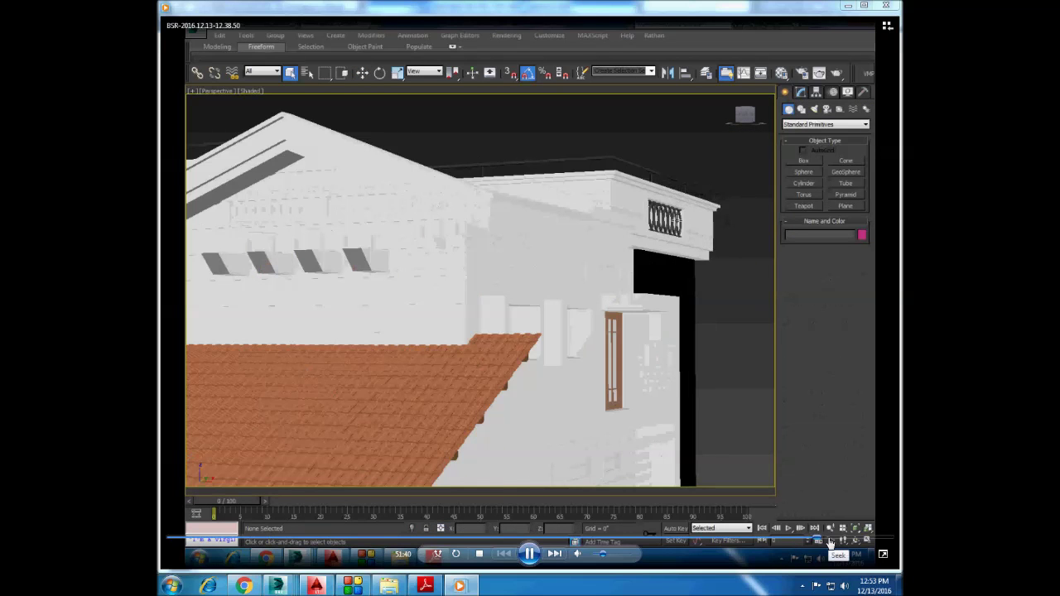
{"action": "left_click_drag", "start_coordinate": [831, 543], "coordinate": [817, 542]}
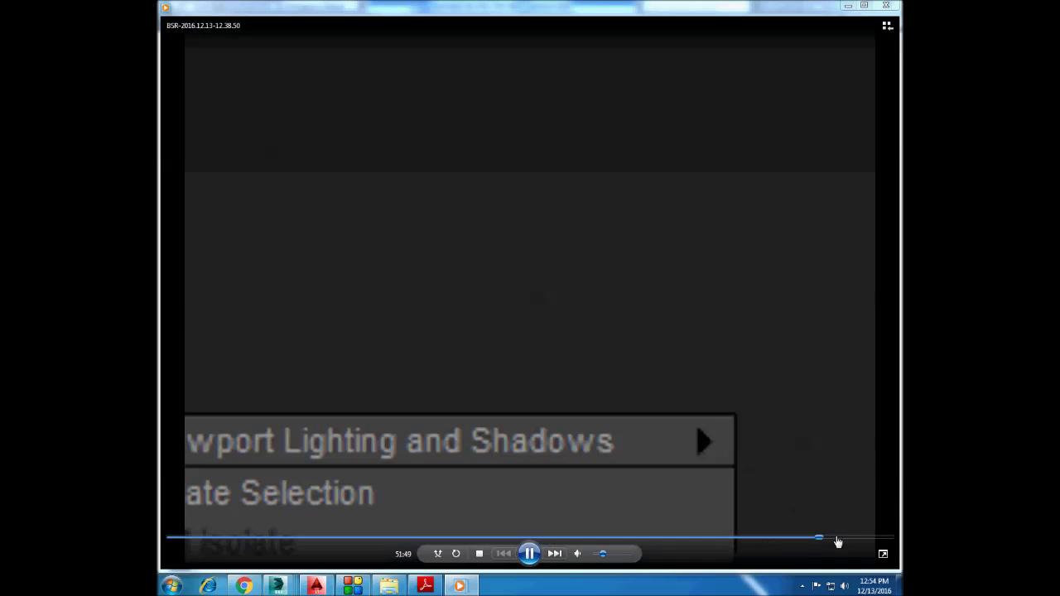
{"action": "left_click_drag", "start_coordinate": [834, 541], "coordinate": [880, 543]}
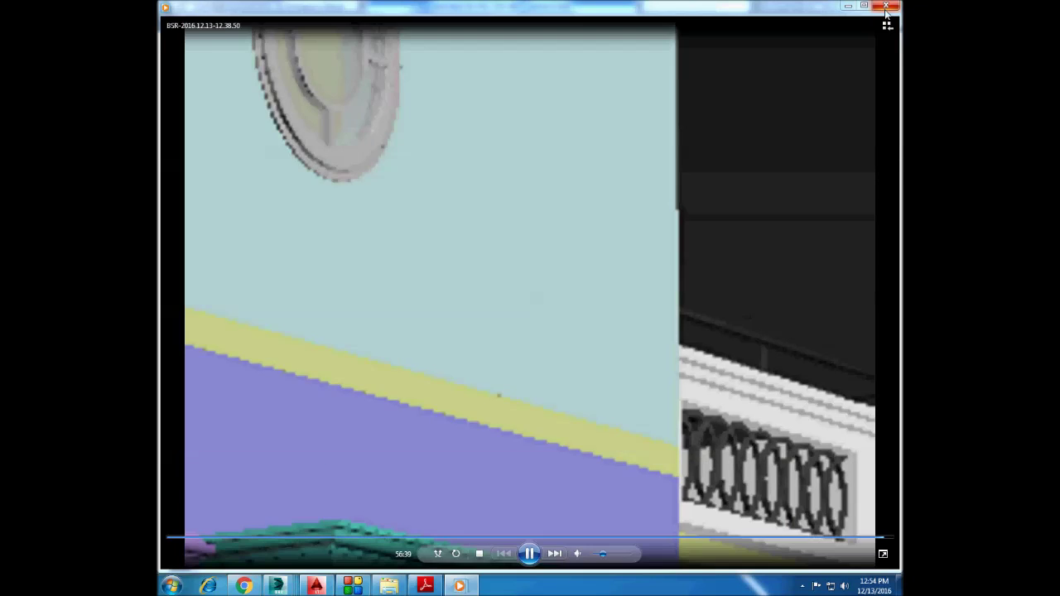
{"action": "left_click", "coordinate": [885, 8]}
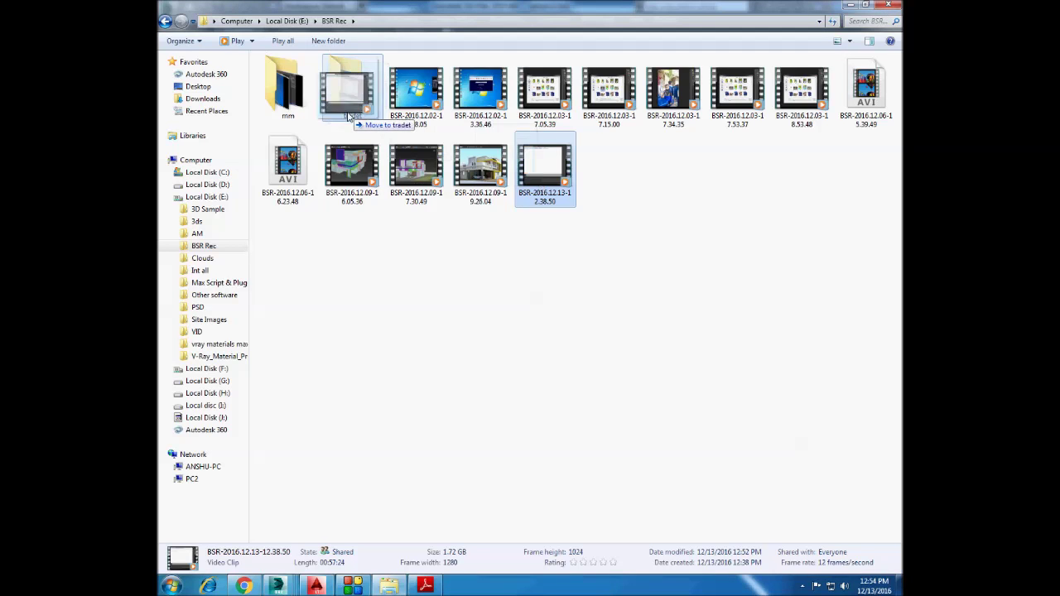
{"action": "left_click_drag", "start_coordinate": [348, 114], "coordinate": [348, 115]}
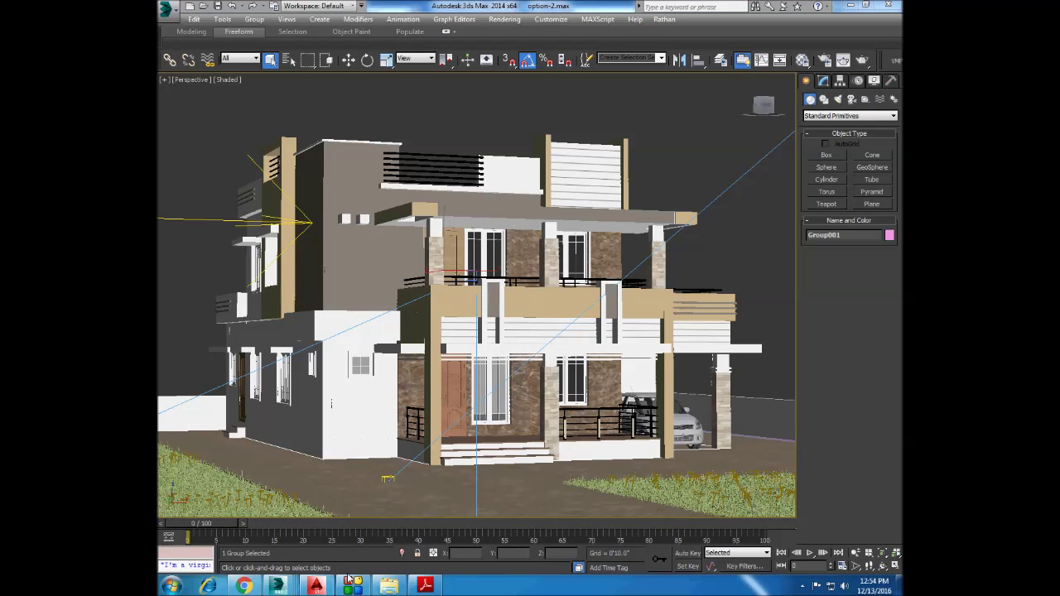
Switch to the model.max house in solid shaded view and dismiss the save warning.
{"action": "left_click", "coordinate": [351, 583]}
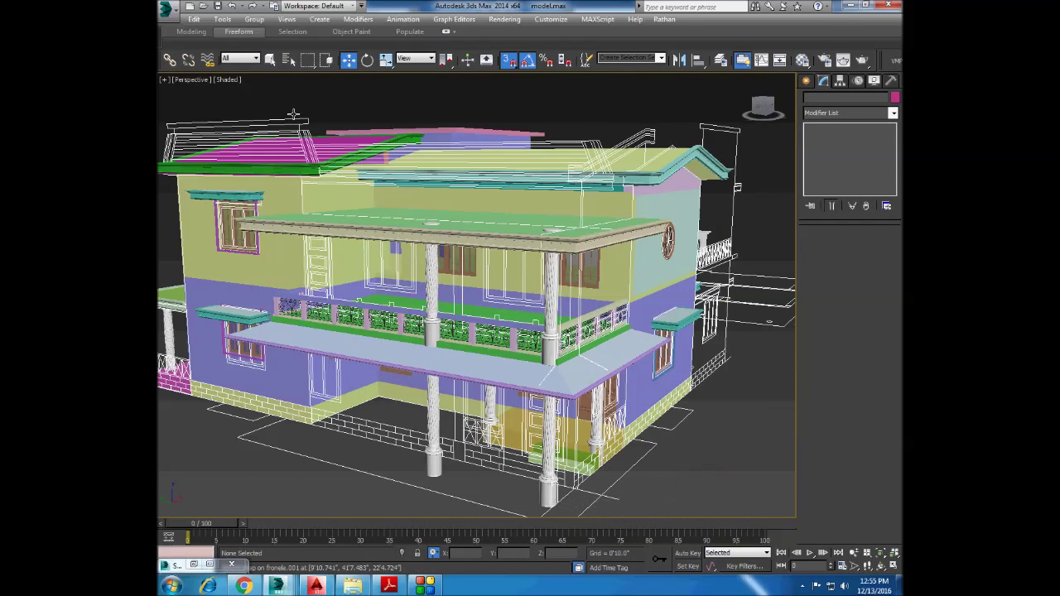
{"action": "right_click", "coordinate": [293, 114]}
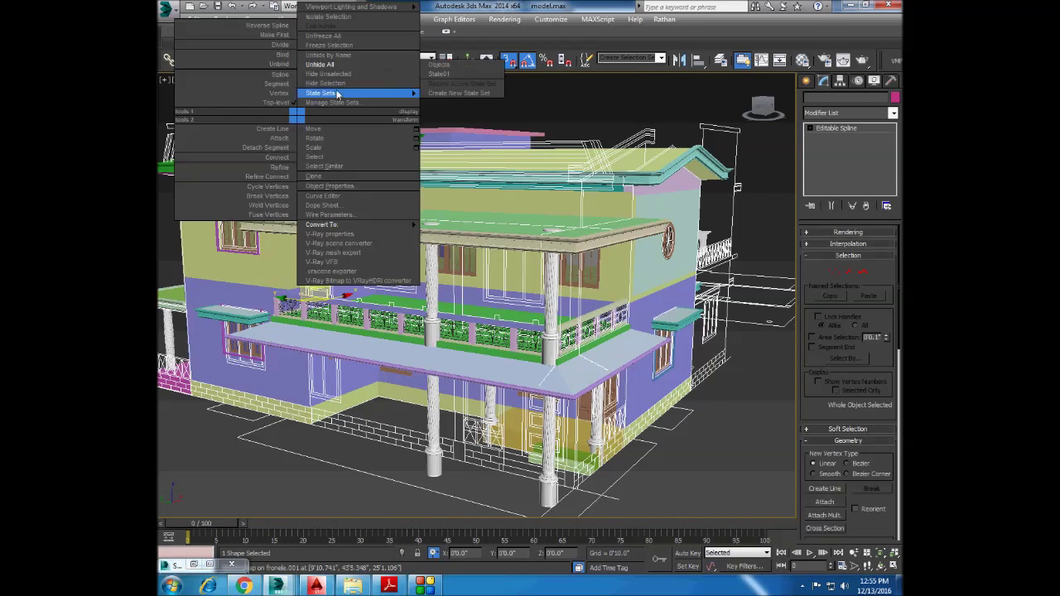
{"action": "left_click", "coordinate": [348, 106]}
{"action": "left_click", "coordinate": [714, 66]}
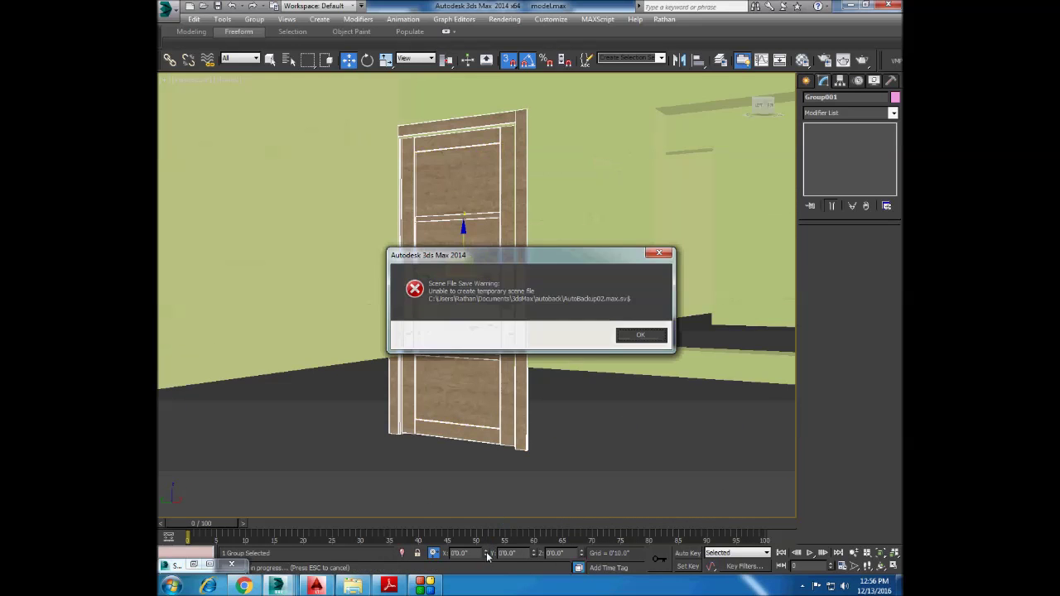
{"action": "left_click", "coordinate": [633, 334]}
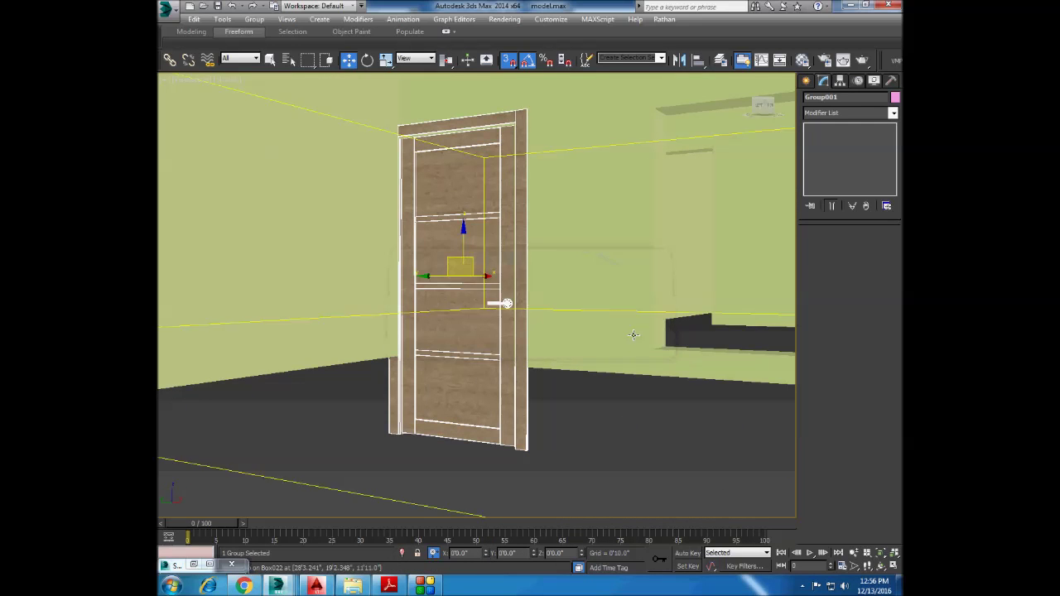
Deselect the door and activate Standard Primitives Box creation in the house scene.
{"action": "key", "text": "ctrl+d"}
{"action": "left_click", "coordinate": [461, 528]}
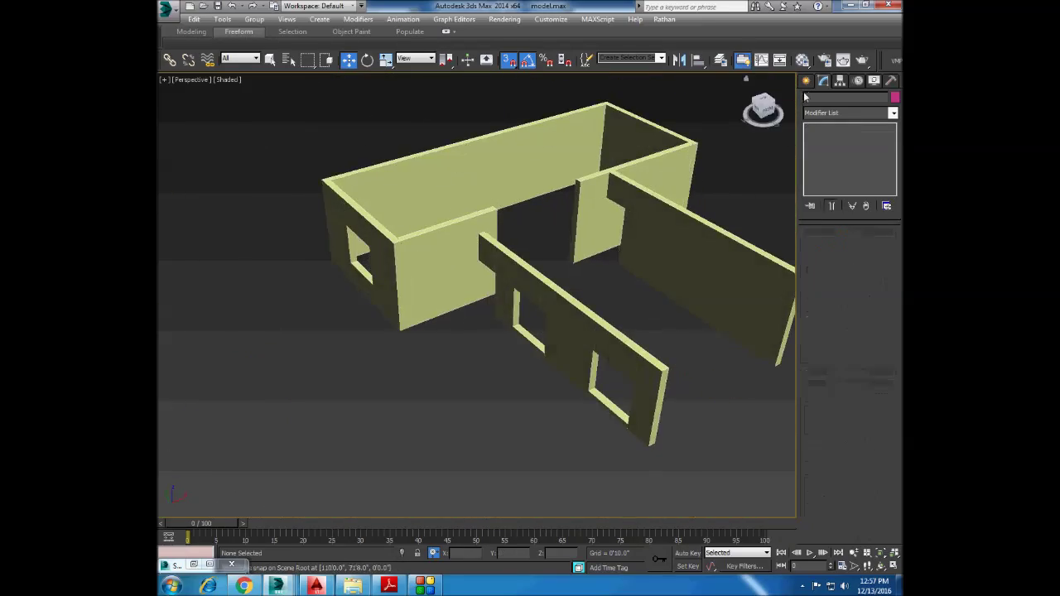
{"action": "left_click", "coordinate": [806, 80]}
{"action": "left_click", "coordinate": [827, 155]}
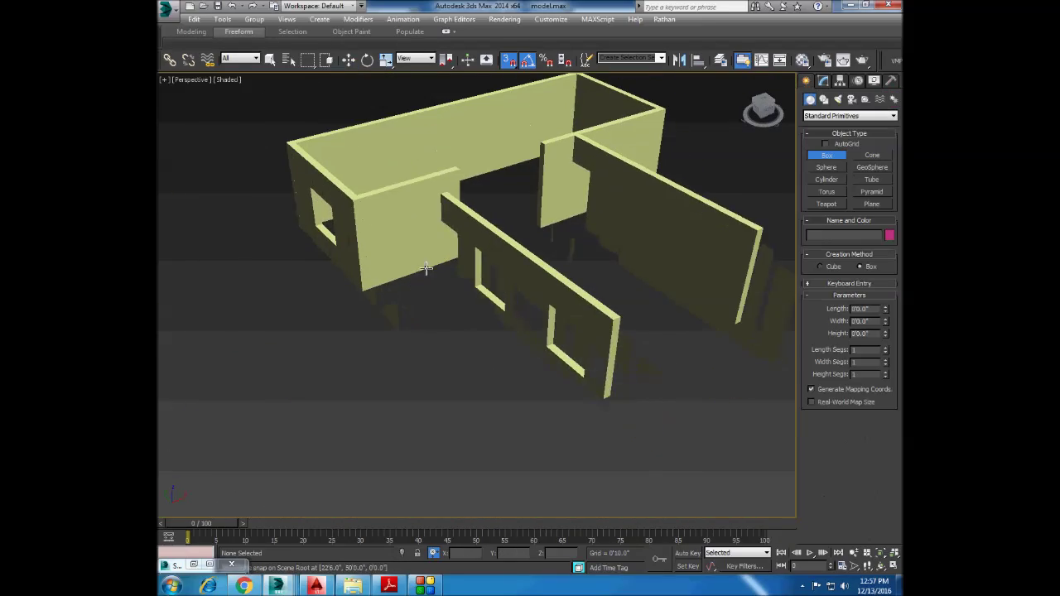
Draw a thin Box as the new front wall and orbit to see the opening boxes.
{"action": "left_click_drag", "start_coordinate": [440, 198], "coordinate": [602, 398]}
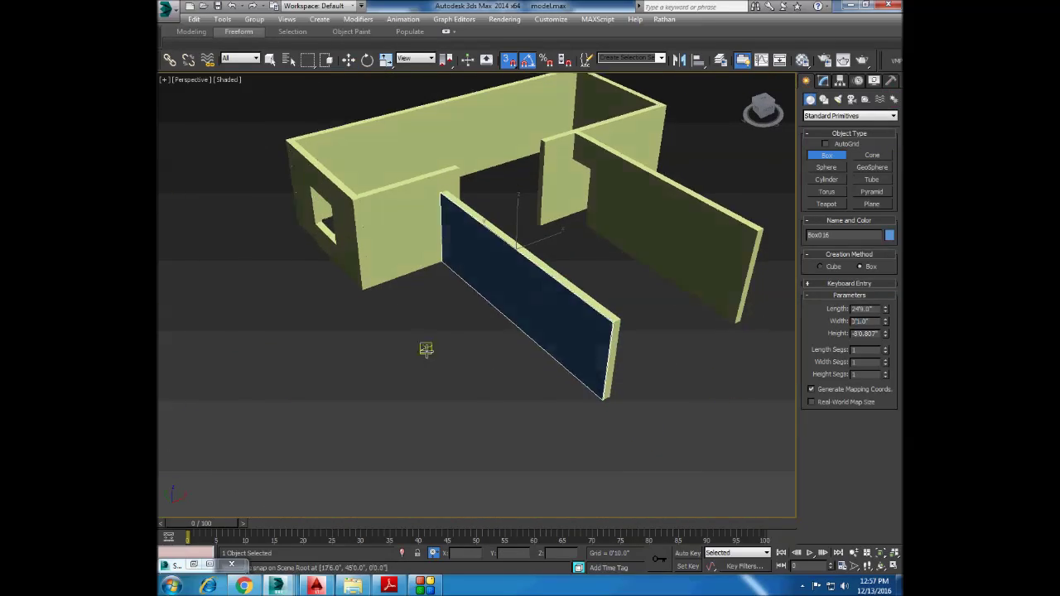
{"action": "middle_click_drag", "start_coordinate": [425, 349], "coordinate": [356, 296], "text": "alt"}
{"action": "middle_click_drag", "start_coordinate": [440, 239], "coordinate": [470, 338], "text": "alt"}
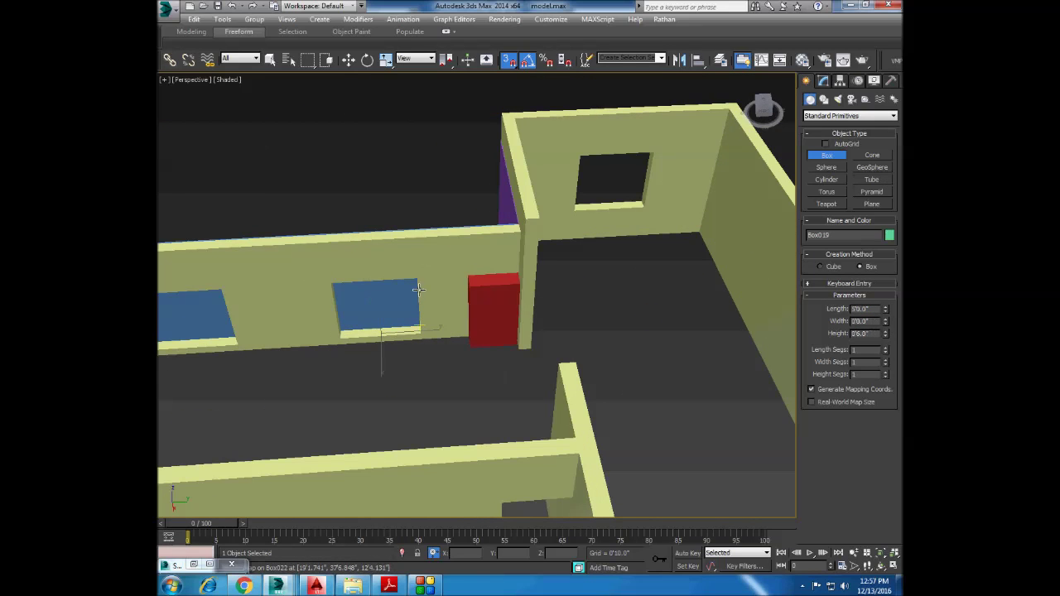
{"action": "middle_click_drag", "start_coordinate": [497, 260], "coordinate": [374, 351], "text": "alt"}
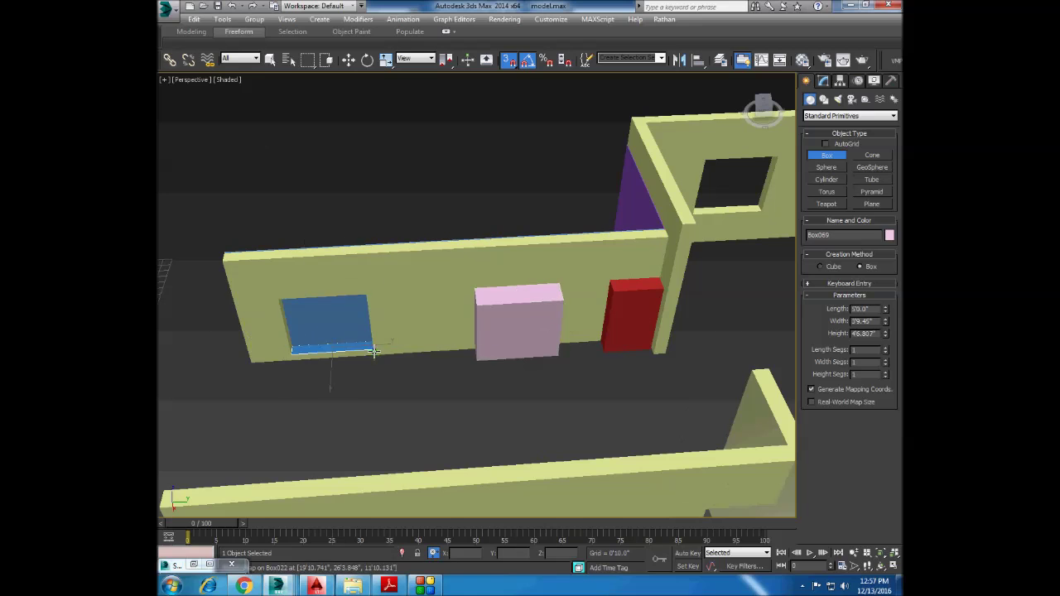
Convert the blue opening box to Editable Poly and attach the pink and red boxes.
{"action": "right_click", "coordinate": [308, 314]}
{"action": "left_click", "coordinate": [439, 425]}
{"action": "right_click", "coordinate": [304, 331]}
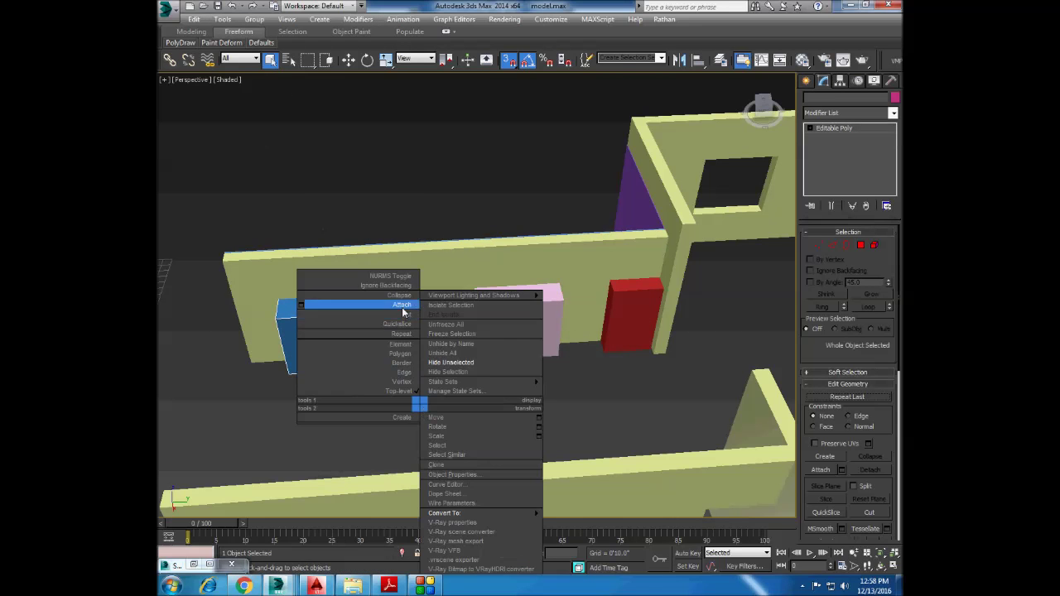
{"action": "left_click", "coordinate": [406, 303]}
{"action": "left_click", "coordinate": [518, 323]}
{"action": "left_click", "coordinate": [633, 315]}
Boolean-subtract the attached opening boxes from the wall to cut three openings.
{"action": "left_click", "coordinate": [806, 81]}
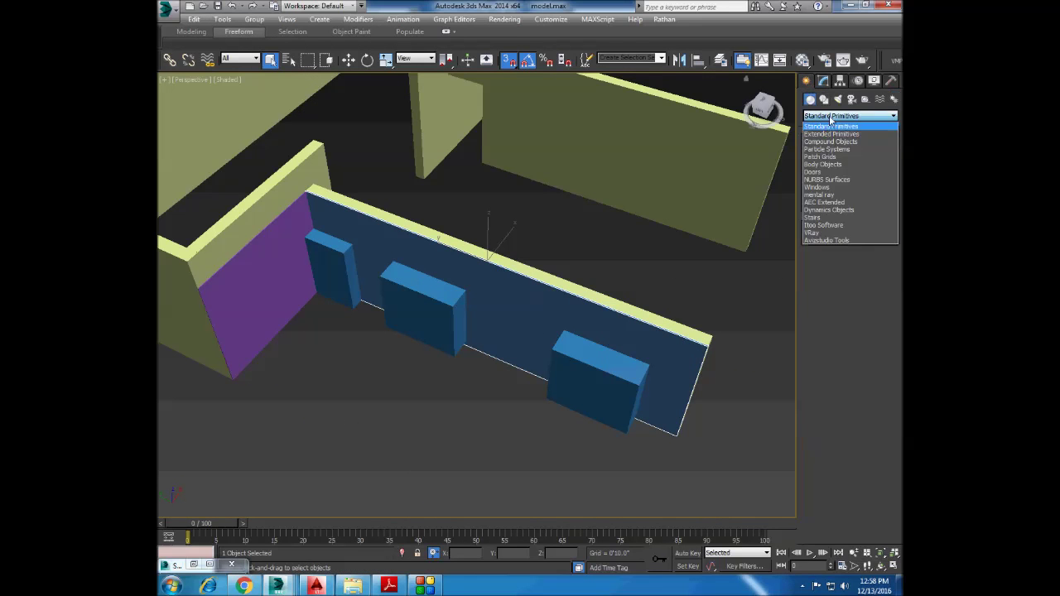
{"action": "left_click", "coordinate": [849, 116]}
{"action": "left_click", "coordinate": [826, 191]}
{"action": "left_click", "coordinate": [847, 281]}
{"action": "left_click", "coordinate": [429, 298]}
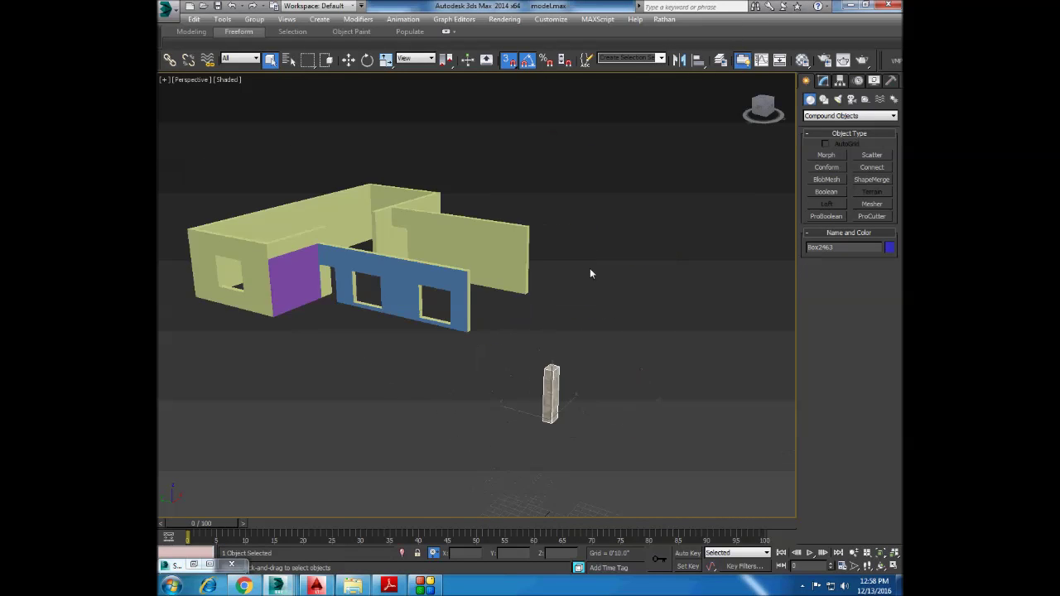
Assign the stone V-Ray material to the walls and add a Box UVW Map modifier.
{"action": "key", "text": "m"}
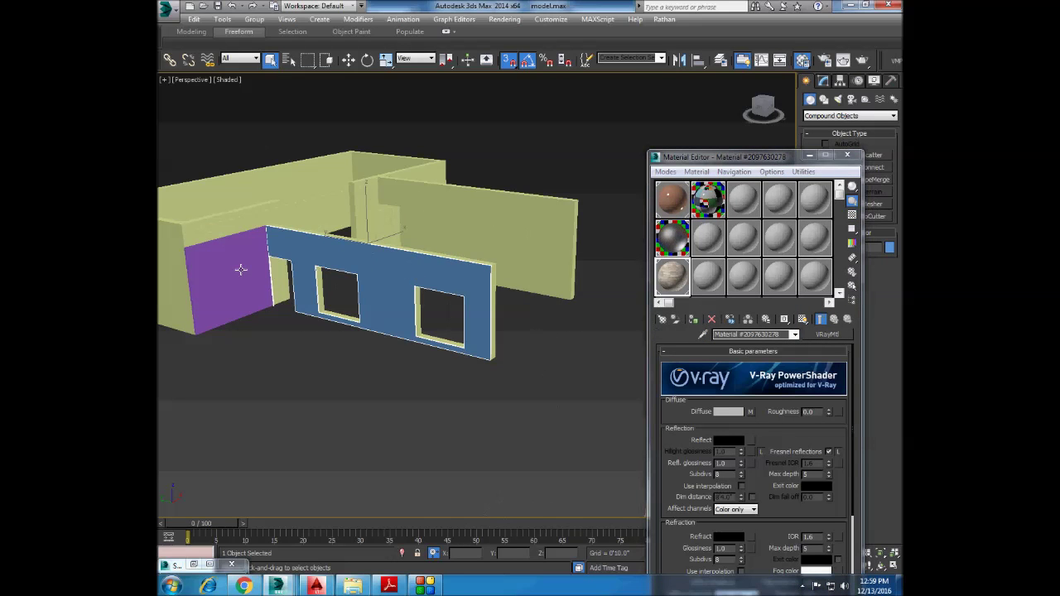
{"action": "left_click", "coordinate": [833, 113]}
{"action": "left_click", "coordinate": [849, 451]}
{"action": "left_click", "coordinate": [837, 298]}
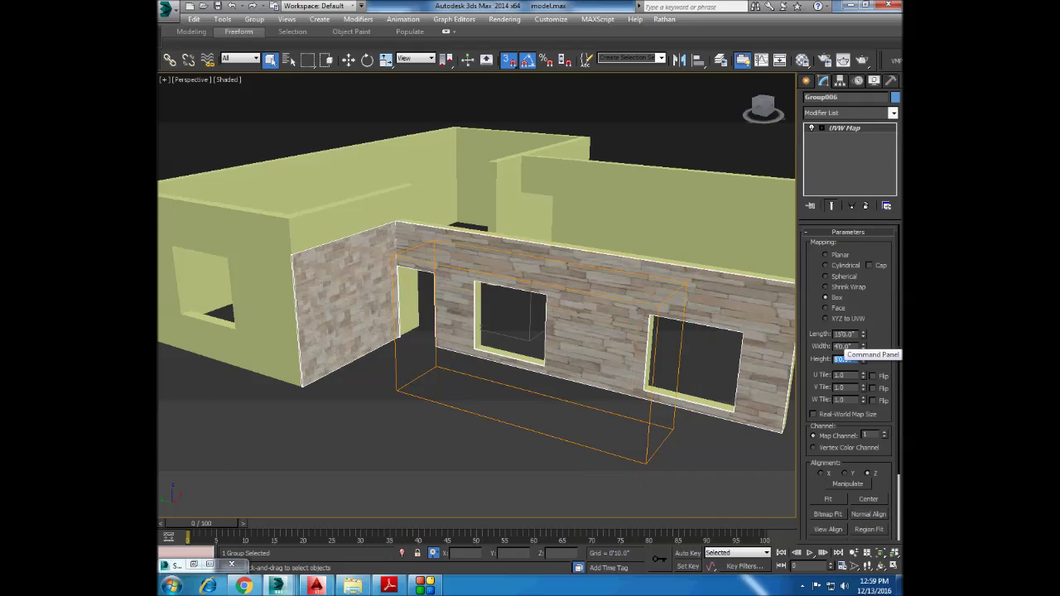
Set the UVW Map size to Length 100, Width 100 and Height 80.
{"action": "type", "text": "50"}
{"action": "key", "text": "Tab"}
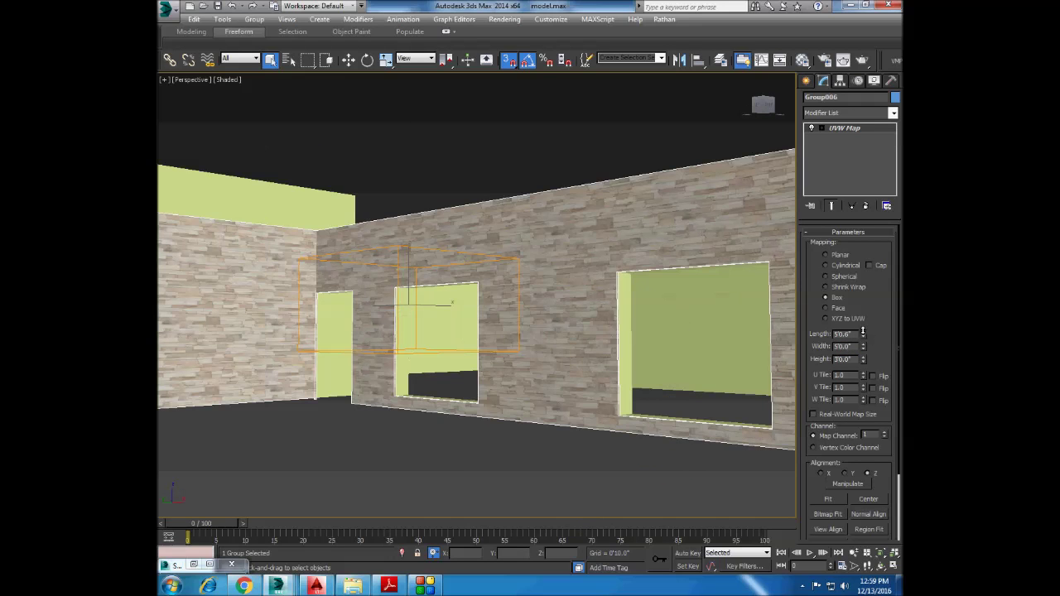
{"action": "type", "text": "100"}
{"action": "key", "text": "Tab"}
{"action": "type", "text": "100"}
{"action": "key", "text": "Tab"}
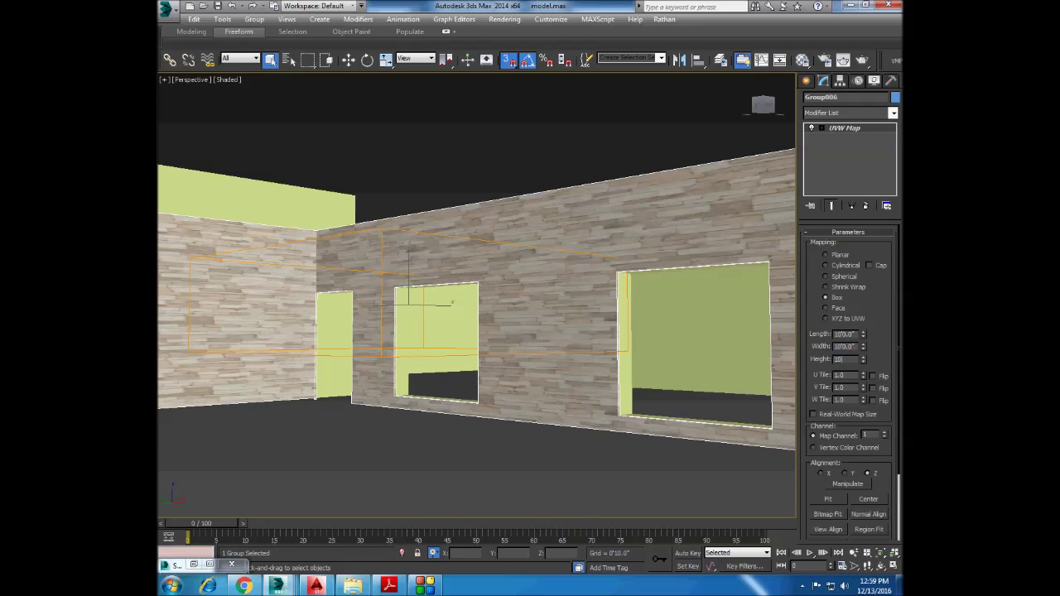
{"action": "type", "text": "0"}
{"action": "key", "text": "Tab"}
{"action": "type", "text": "0"}
{"action": "key", "text": "Tab"}
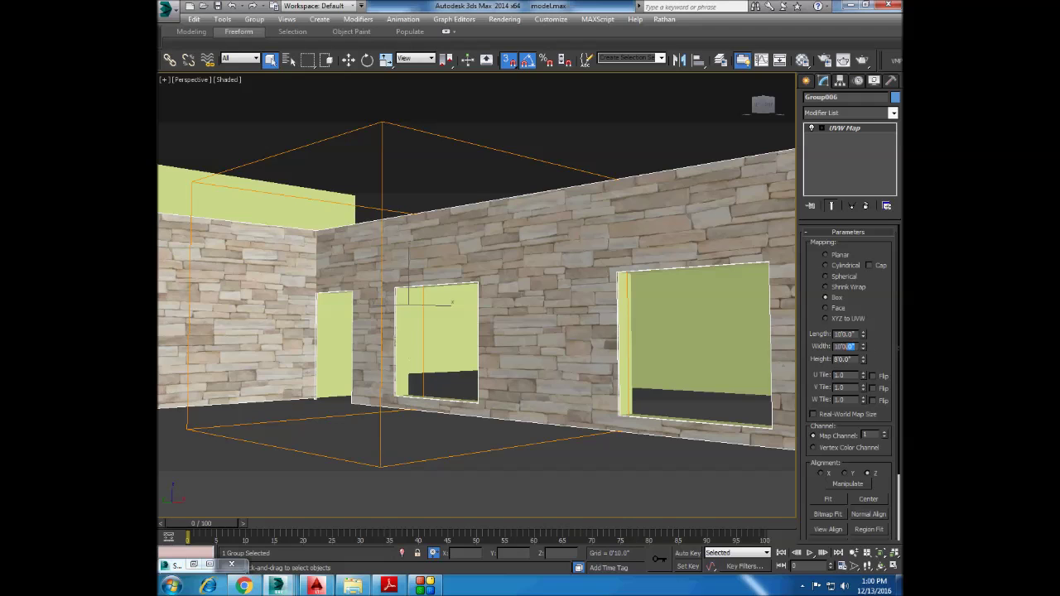
Zoom out, isolate the two elevation outlines, and bring up the Layer Manager.
{"action": "scroll", "coordinate": [528, 332], "scroll_direction": "down", "scroll_amount": 3}
{"action": "scroll", "coordinate": [528, 354], "scroll_direction": "down", "scroll_amount": 5}
{"action": "right_click", "coordinate": [530, 354]}
{"action": "left_click", "coordinate": [538, 303]}
{"action": "left_click", "coordinate": [656, 233]}
{"action": "left_click", "coordinate": [658, 277]}
{"action": "right_click", "coordinate": [563, 186]}
{"action": "left_click", "coordinate": [621, 165]}
{"action": "left_click", "coordinate": [721, 59]}
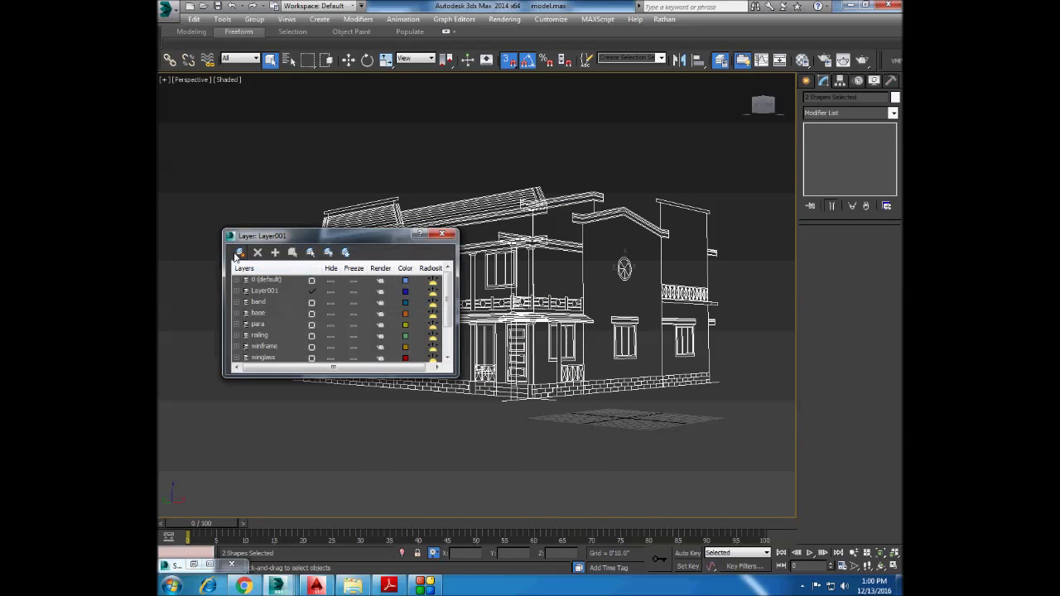
Hide the ELEVATION layer and close the Layer Manager.
{"action": "left_click", "coordinate": [332, 302]}
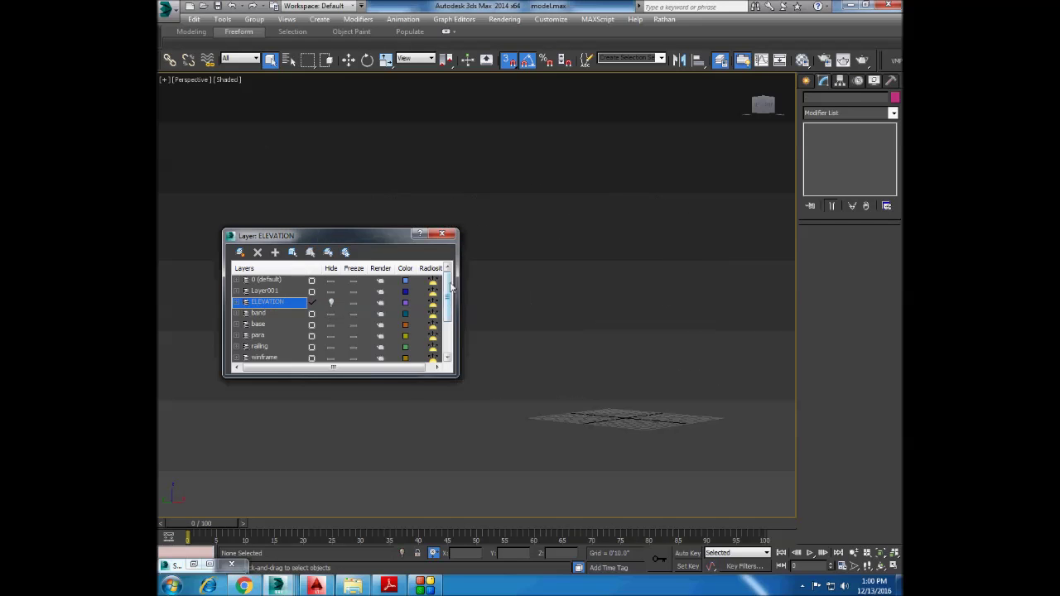
{"action": "left_click", "coordinate": [441, 234]}
{"action": "left_click", "coordinate": [546, 326]}
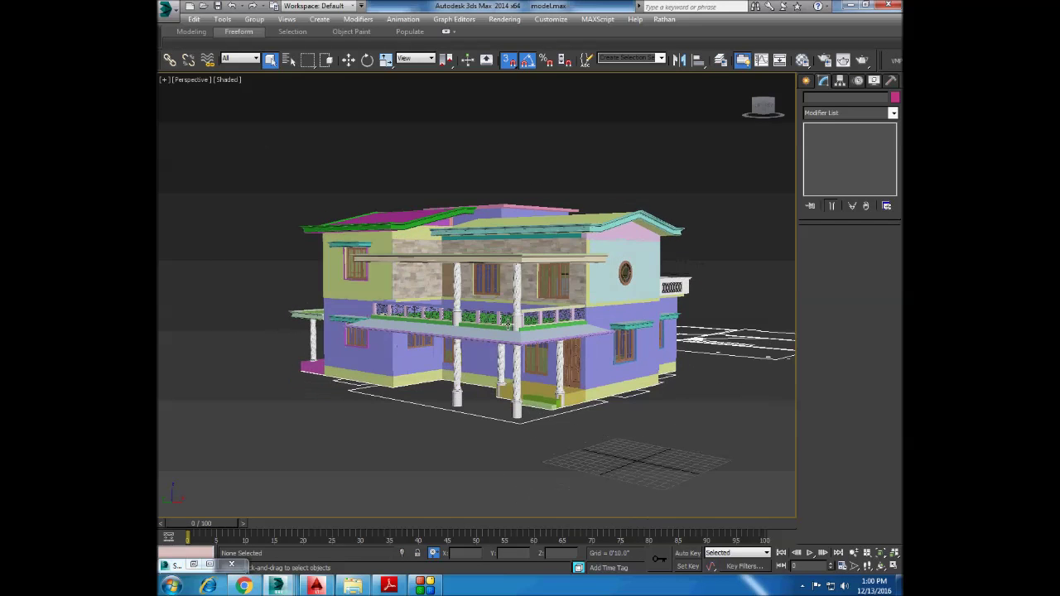
Isolate the stone-textured wall and convert it to Editable Poly in Vertex mode.
{"action": "left_click", "coordinate": [508, 252]}
{"action": "key", "text": "alt+q"}
{"action": "right_click", "coordinate": [501, 231]}
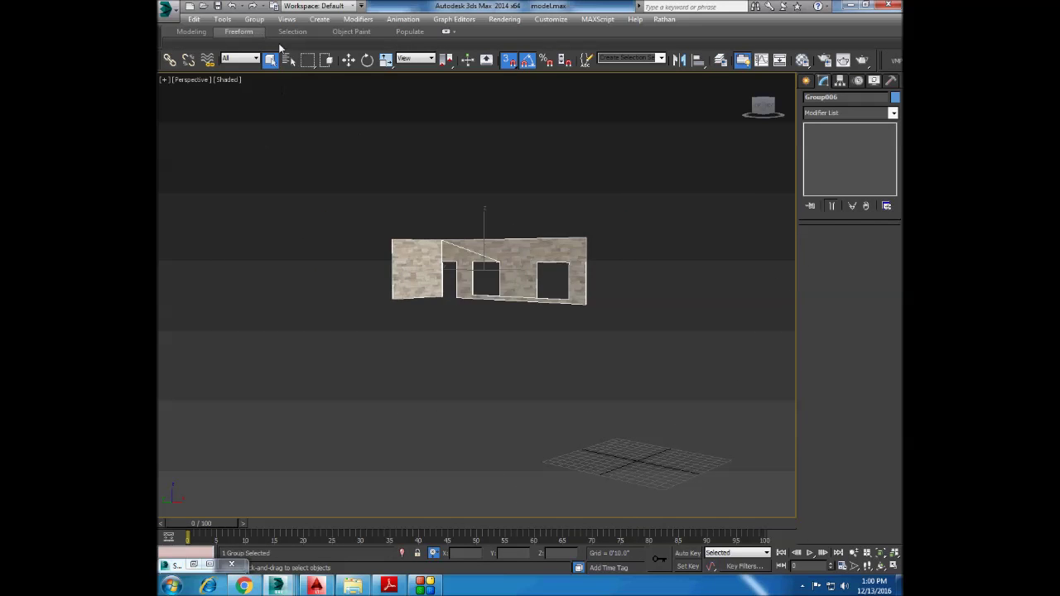
{"action": "right_click", "coordinate": [489, 253]}
{"action": "left_click", "coordinate": [650, 370]}
{"action": "right_click", "coordinate": [574, 372]}
{"action": "left_click", "coordinate": [364, 200]}
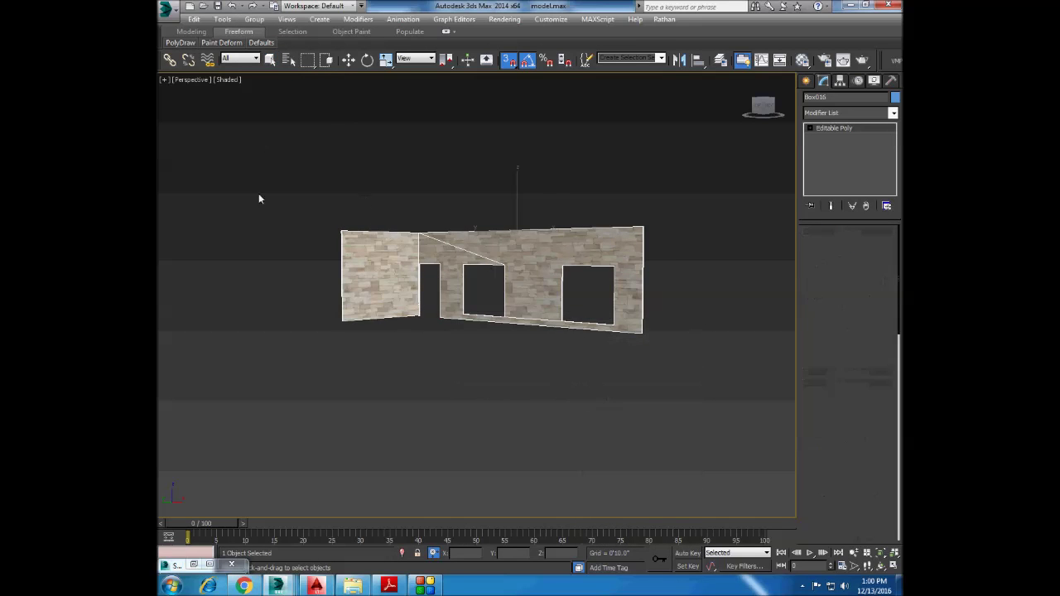
{"action": "key", "text": "1"}
End isolation and orbit around the whole house, closing in on the balcony.
{"action": "right_click", "coordinate": [659, 249]}
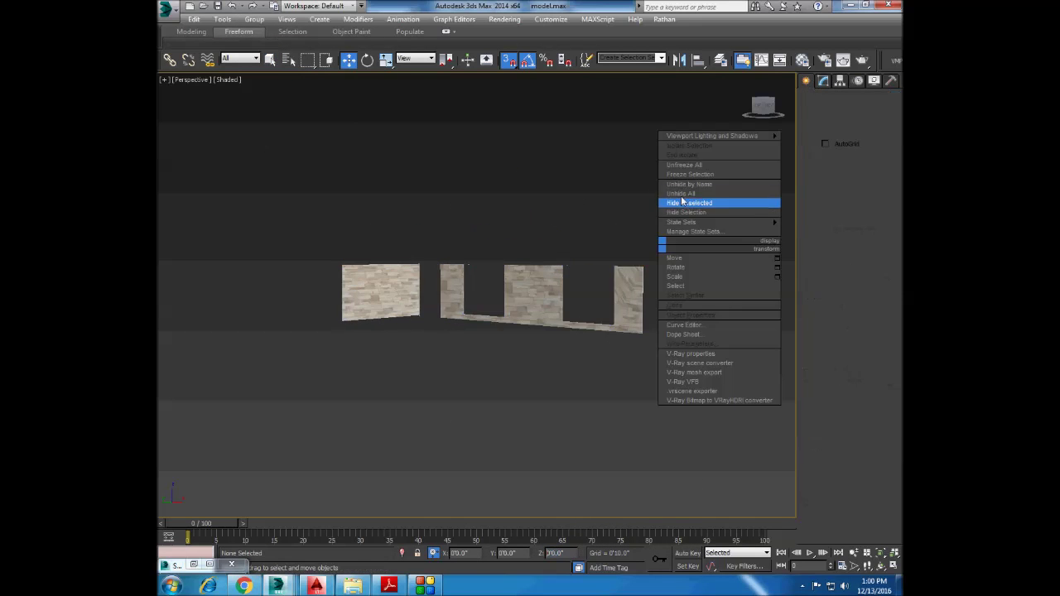
{"action": "left_click", "coordinate": [687, 203]}
{"action": "middle_click_drag", "start_coordinate": [546, 288], "coordinate": [559, 325], "text": "alt"}
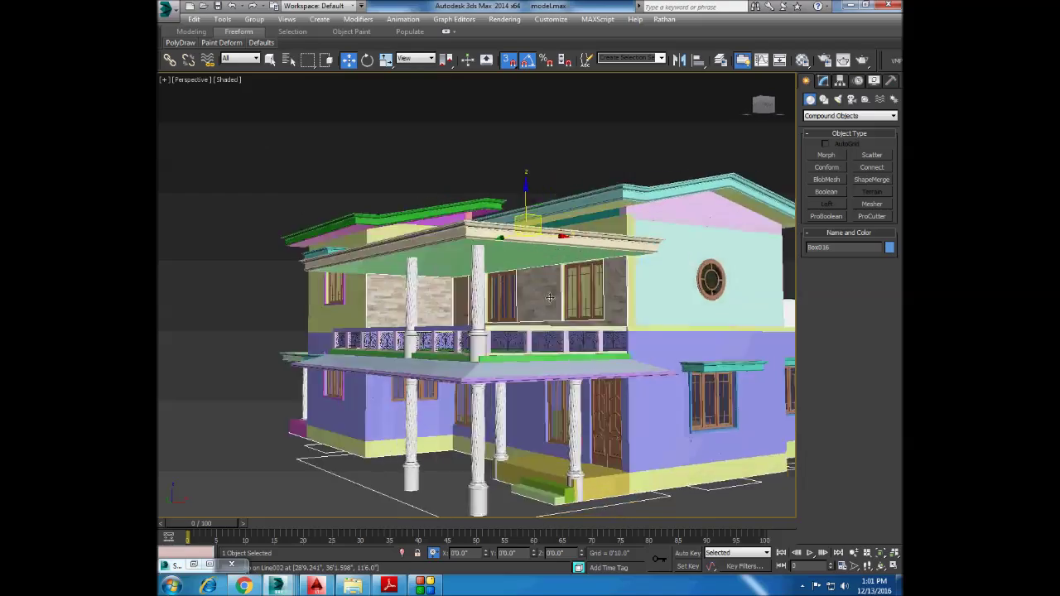
{"action": "middle_click_drag", "start_coordinate": [559, 325], "coordinate": [497, 314], "text": "alt"}
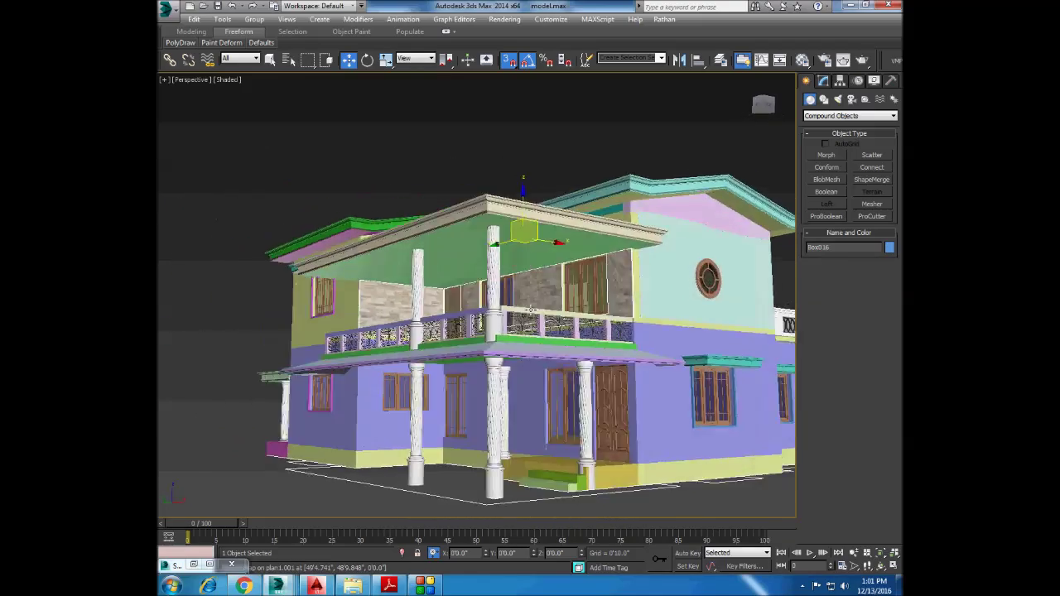
{"action": "scroll", "coordinate": [421, 311], "scroll_direction": "up", "scroll_amount": 5}
{"action": "scroll", "coordinate": [421, 311], "scroll_direction": "down", "scroll_amount": 5}
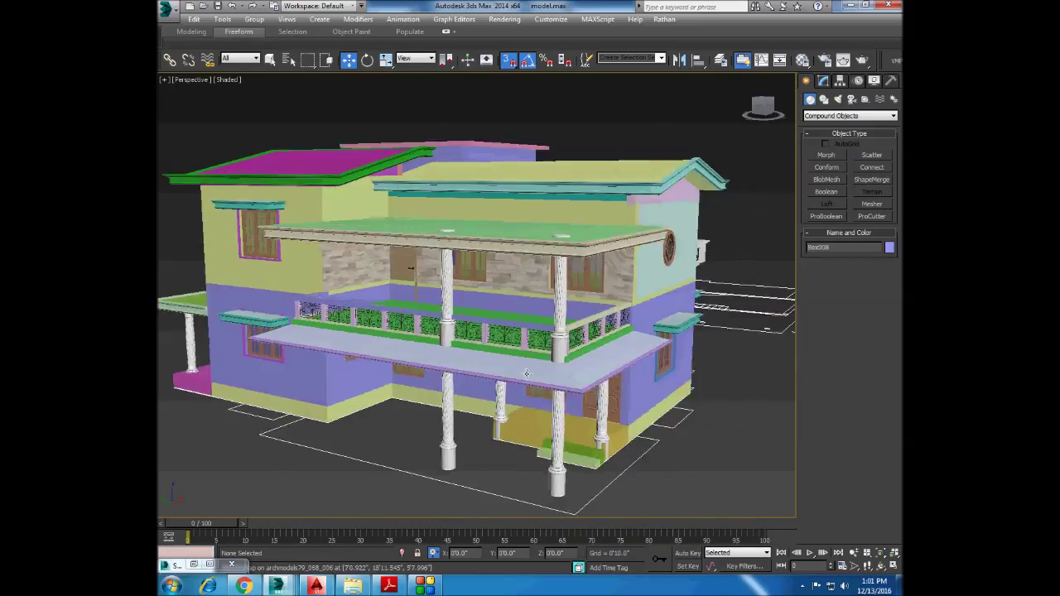
{"action": "mouse_move", "coordinate": [421, 311]}
{"action": "middle_mouse_down", "text": "alt"}
{"action": "mouse_move", "coordinate": [532, 373]}
{"action": "mouse_move", "coordinate": [580, 233]}
{"action": "middle_mouse_up", "text": "alt"}
{"action": "scroll", "coordinate": [533, 373], "scroll_direction": "up", "scroll_amount": 5}
{"action": "scroll", "coordinate": [532, 373], "scroll_direction": "up", "scroll_amount": 3}
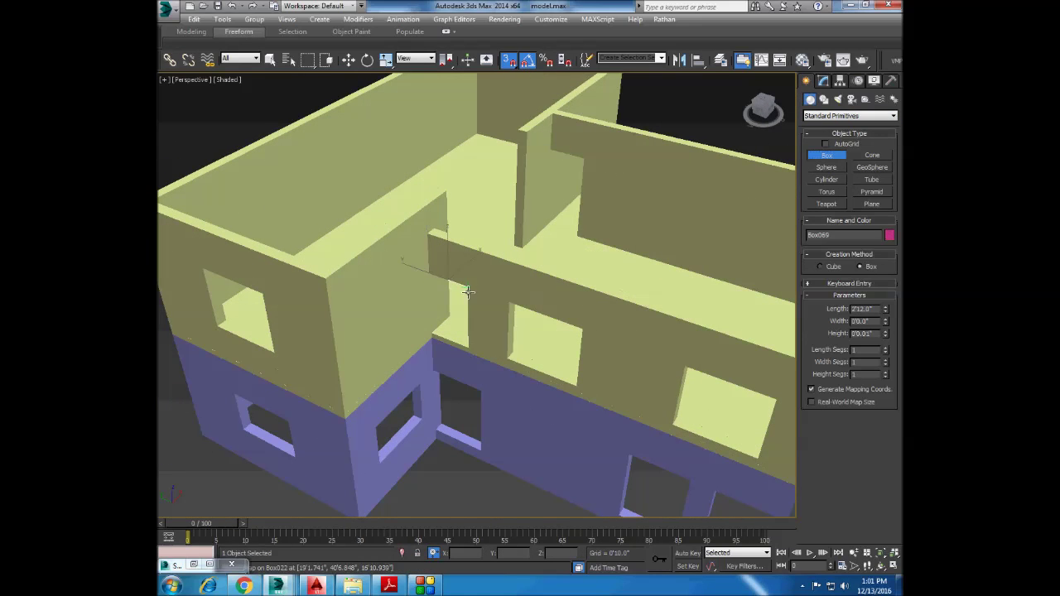
Lower the magenta box into the upper-floor wall and clone a copy down to the lower floor.
{"action": "left_click", "coordinate": [348, 59]}
{"action": "left_click_drag", "start_coordinate": [464, 207], "coordinate": [469, 285]}
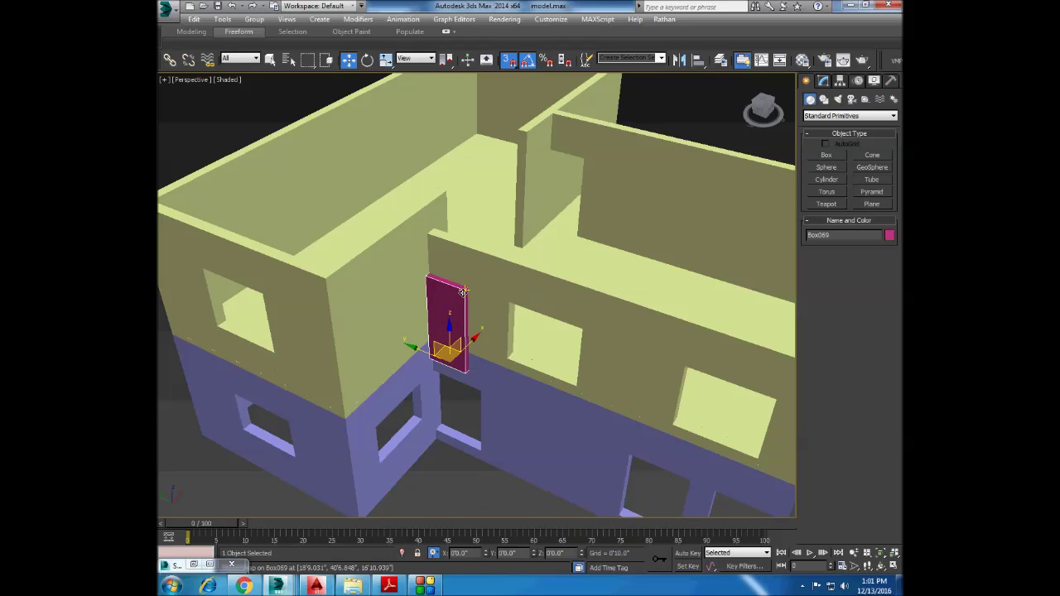
{"action": "left_click_drag", "start_coordinate": [462, 329], "coordinate": [454, 418], "text": "shift"}
{"action": "left_click_drag", "start_coordinate": [448, 346], "coordinate": [480, 400], "text": "shift"}
{"action": "key", "text": "Return"}
Boolean-subtract Box069 from the upper-floor wall to cut a doorway.
{"action": "left_click", "coordinate": [848, 115]}
{"action": "left_click", "coordinate": [844, 142]}
{"action": "left_click", "coordinate": [825, 192]}
{"action": "left_click", "coordinate": [520, 401]}
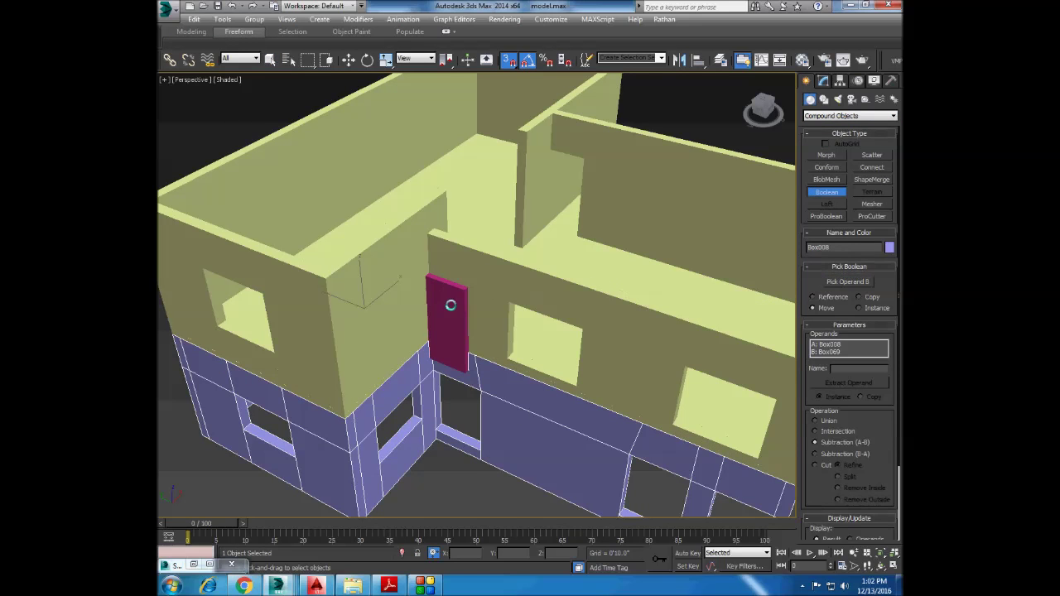
{"action": "left_click", "coordinate": [452, 294]}
Orbit around the house and bring up the viewport menu on stone wall Box016.
{"action": "middle_click_drag", "start_coordinate": [466, 305], "coordinate": [492, 303], "text": "alt"}
{"action": "right_click", "coordinate": [481, 248]}
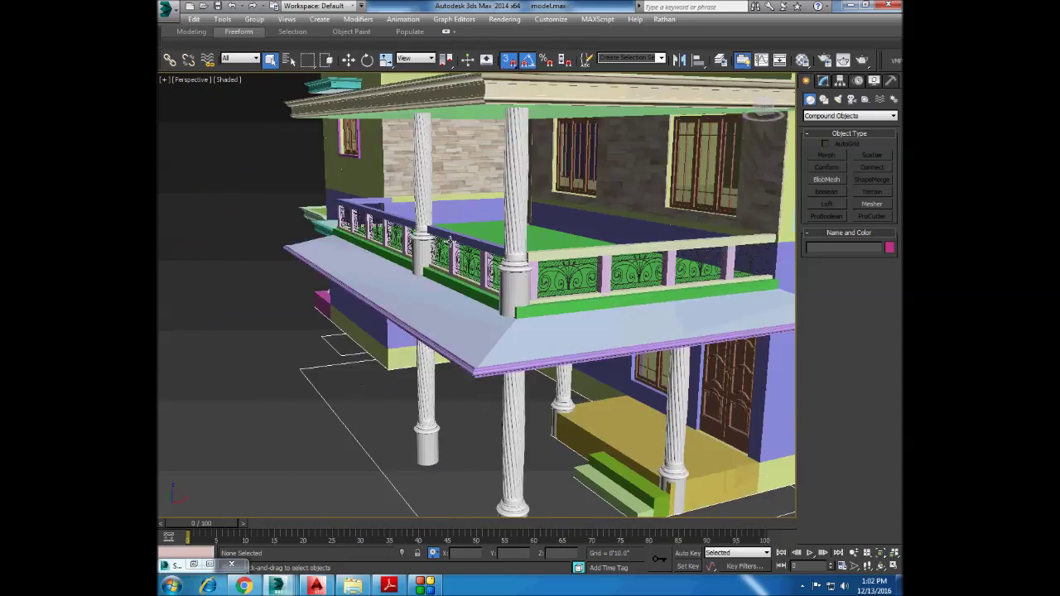
{"action": "middle_click_drag", "start_coordinate": [480, 366], "coordinate": [625, 161], "text": "alt"}
{"action": "right_click", "coordinate": [625, 161]}
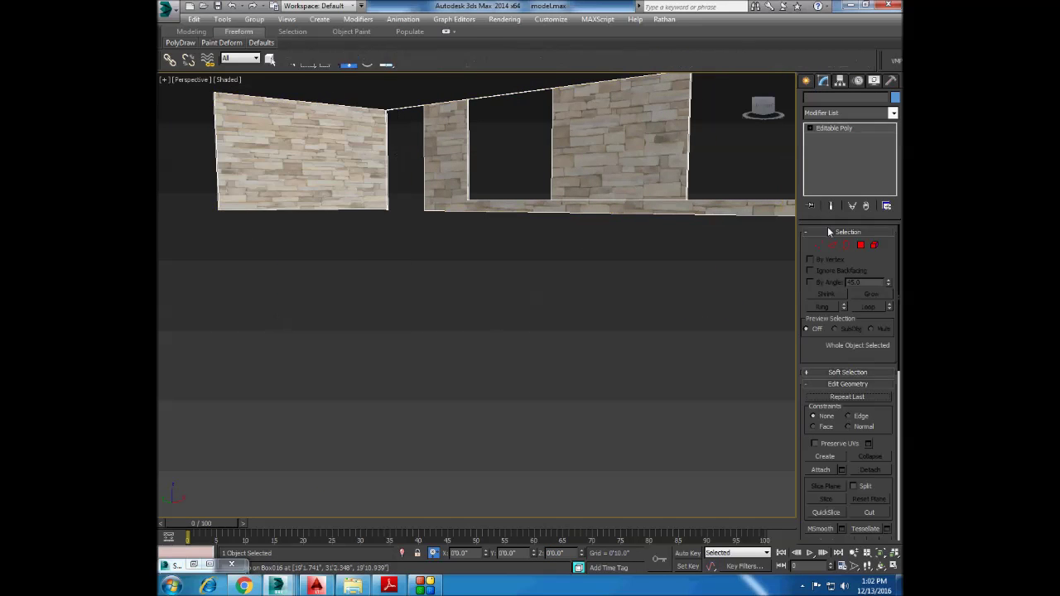
Box-select and reshape a group of stone wall Box016's vertices.
{"action": "mouse_move", "coordinate": [354, 231]}
{"action": "left_mouse_down"}
{"action": "mouse_move", "coordinate": [457, 274]}
{"action": "mouse_move", "coordinate": [359, 236]}
{"action": "left_mouse_up"}
{"action": "scroll", "coordinate": [360, 236], "scroll_direction": "up", "scroll_amount": 2}
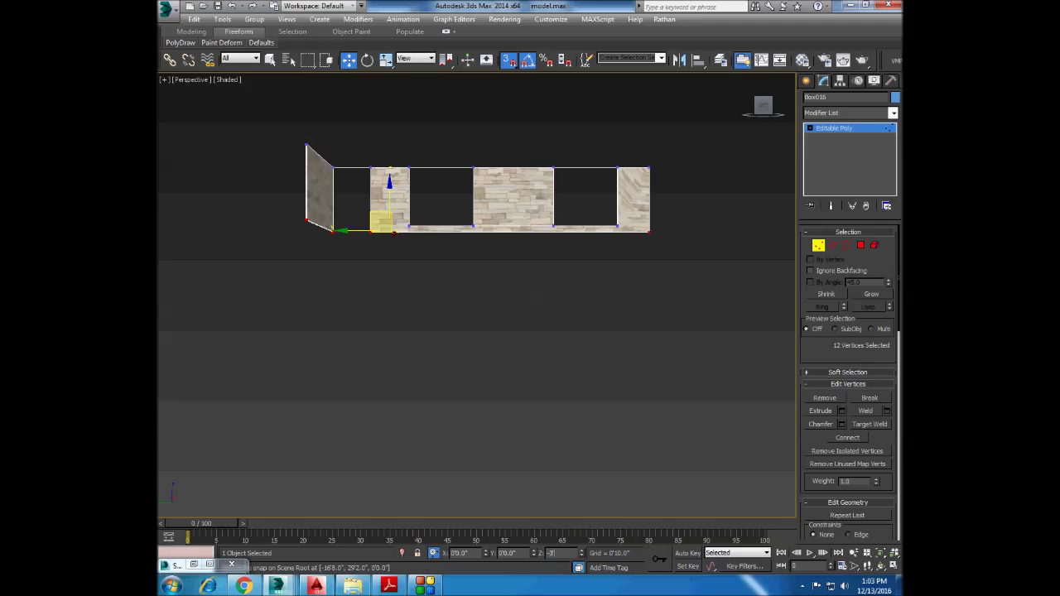
{"action": "right_click", "coordinate": [527, 205]}
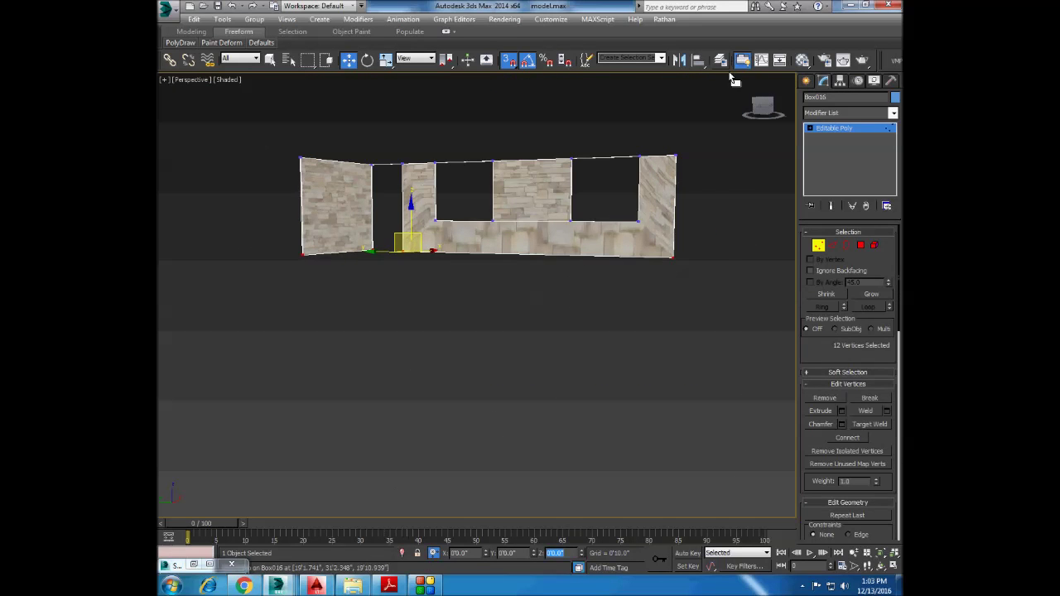
Exit Vertex mode and give the wall a Box UVW Map modifier.
{"action": "left_click", "coordinate": [838, 113]}
{"action": "left_click", "coordinate": [836, 476]}
{"action": "left_click", "coordinate": [824, 297]}
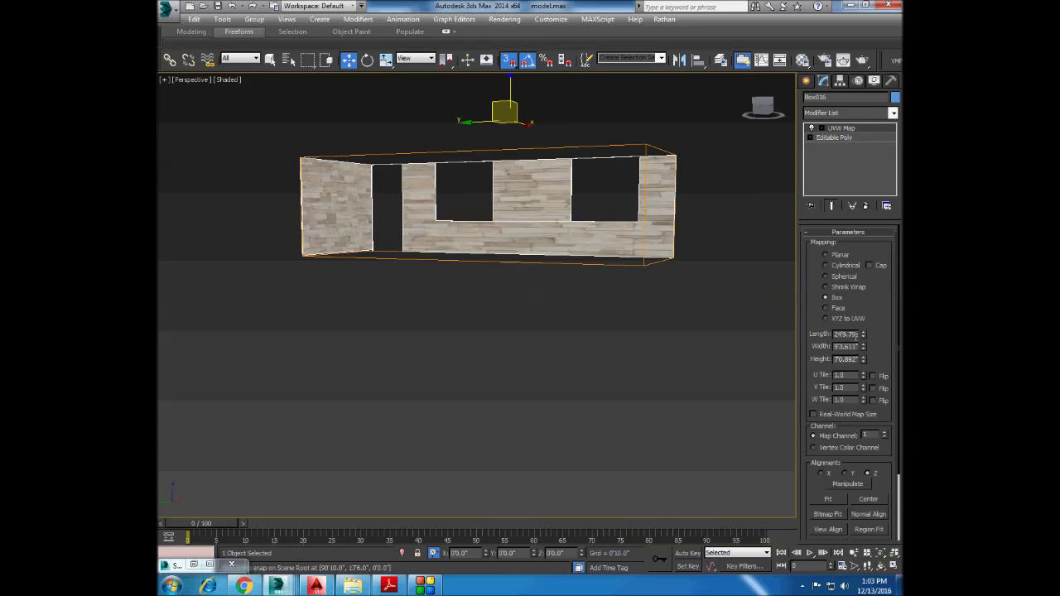
Set the UVW Map size to 8' by 3', copy the cut wall in option-2.max, and return to model.max.
{"action": "type", "text": "8'"}
{"action": "key", "text": "Tab"}
{"action": "type", "text": "3'"}
{"action": "key", "text": "Tab"}
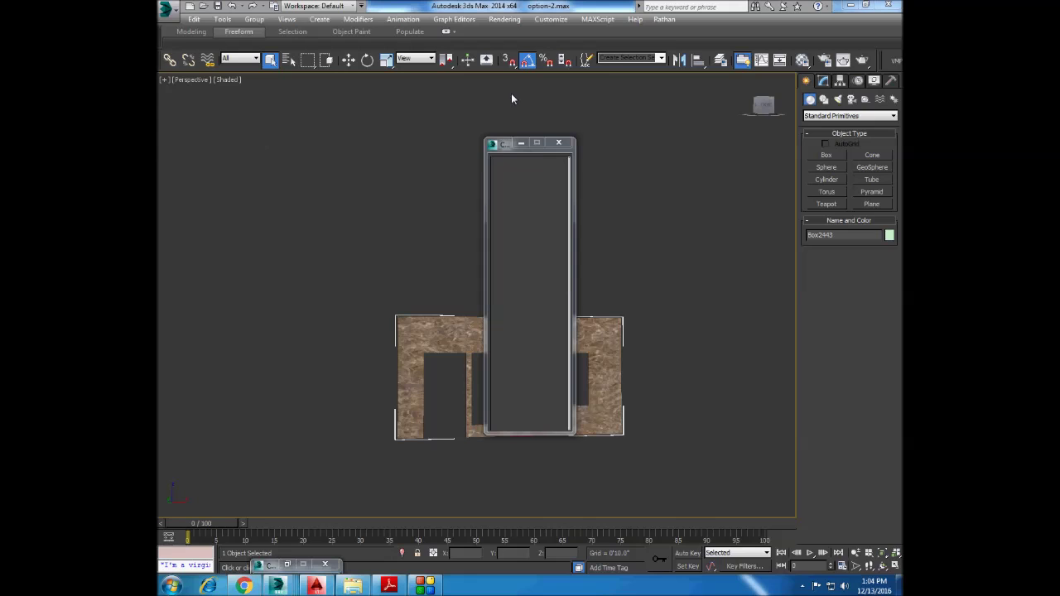
{"action": "left_click", "coordinate": [539, 178]}
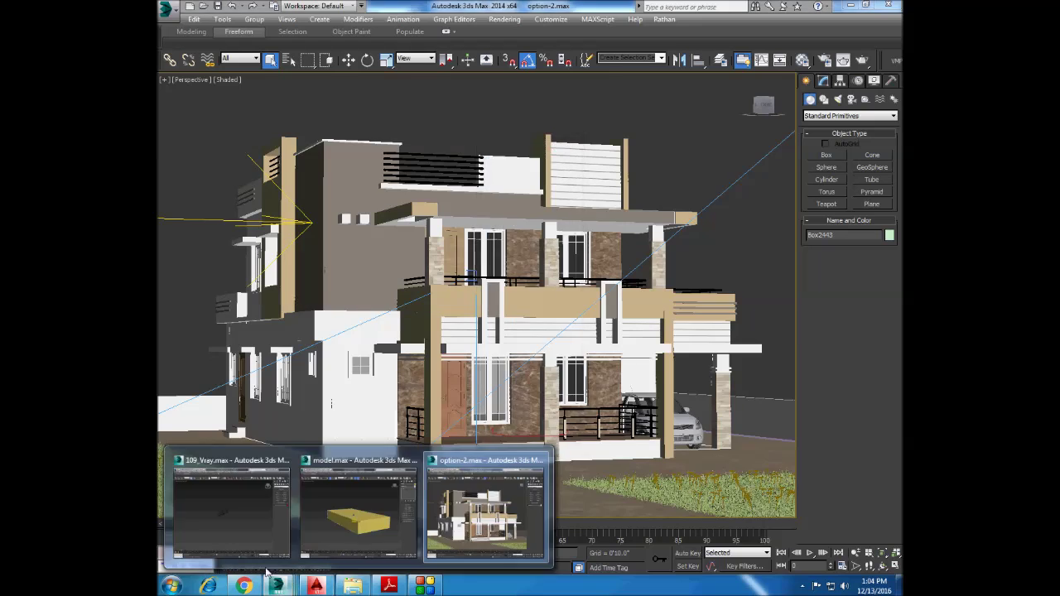
{"action": "left_click", "coordinate": [350, 504]}
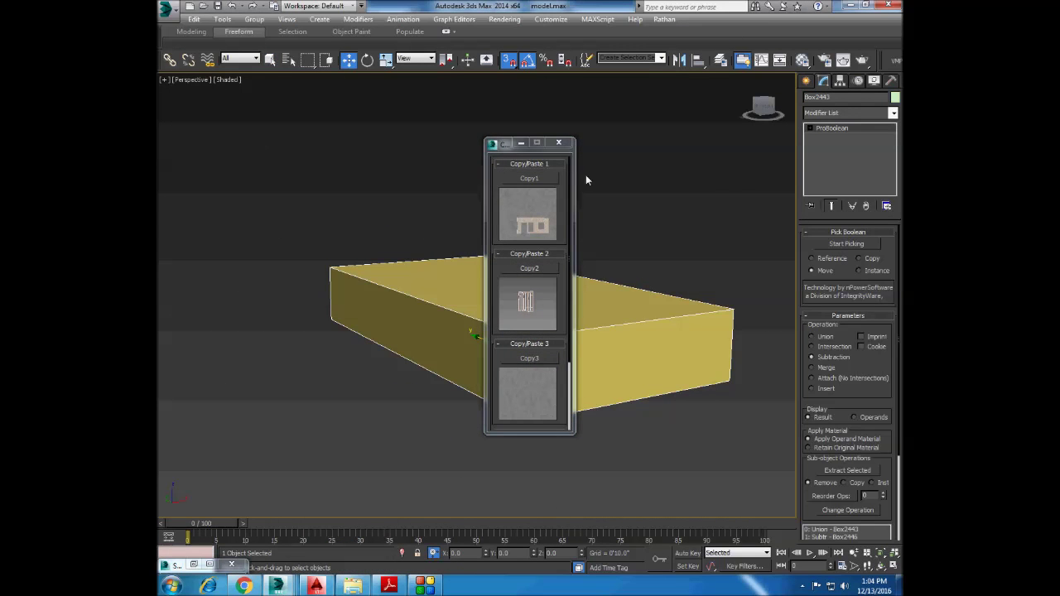
Convert the yellow slab box to an editable poly and view it from the front.
{"action": "key", "text": "m"}
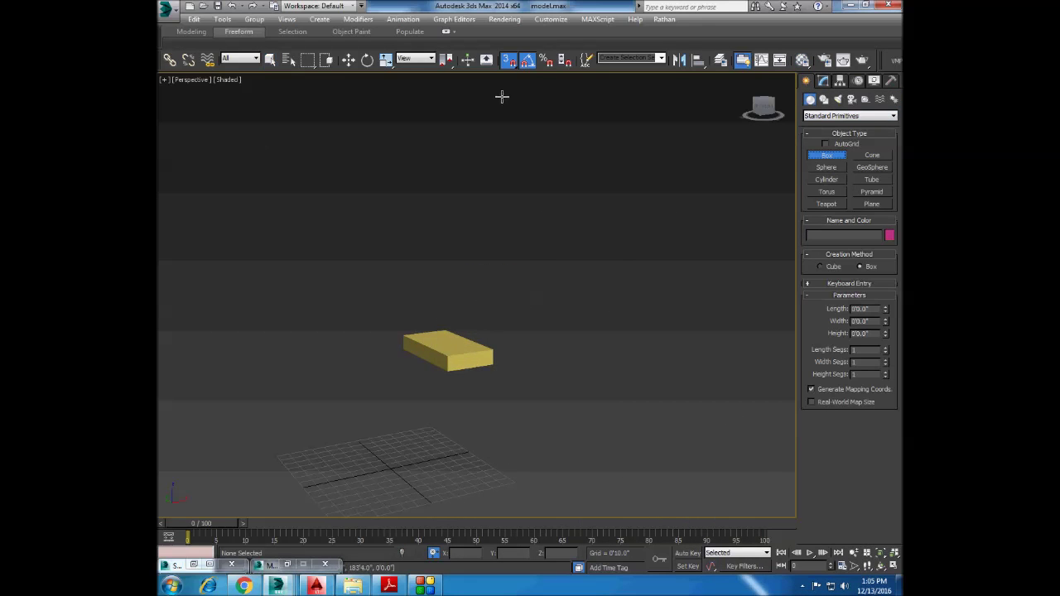
{"action": "scroll", "coordinate": [484, 381], "scroll_direction": "up", "scroll_amount": 2}
{"action": "right_click", "coordinate": [510, 352]}
{"action": "left_click", "coordinate": [671, 468]}
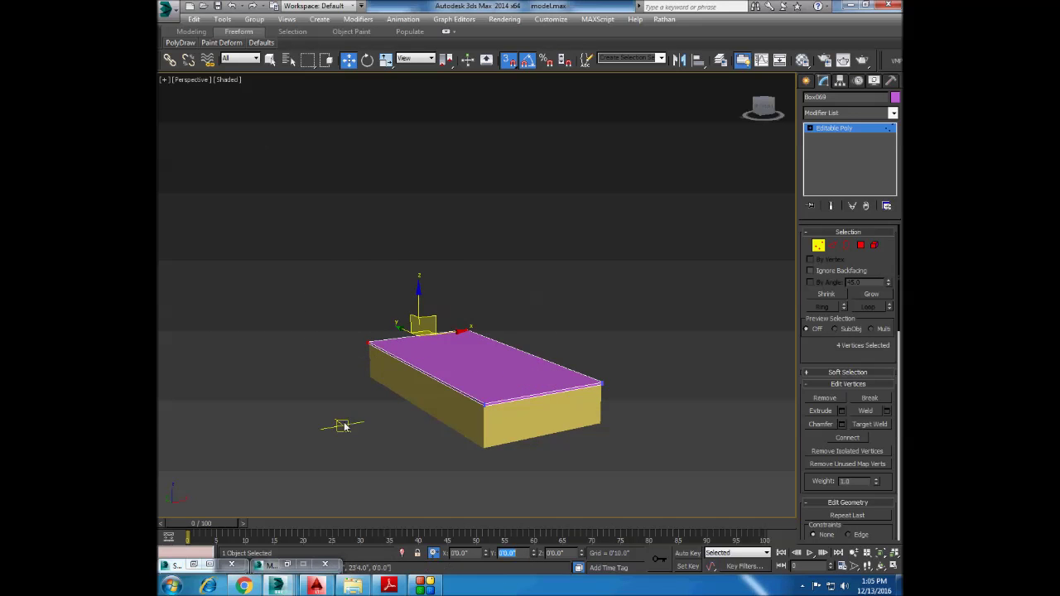
{"action": "middle_click_drag", "start_coordinate": [344, 427], "coordinate": [314, 307], "text": "alt"}
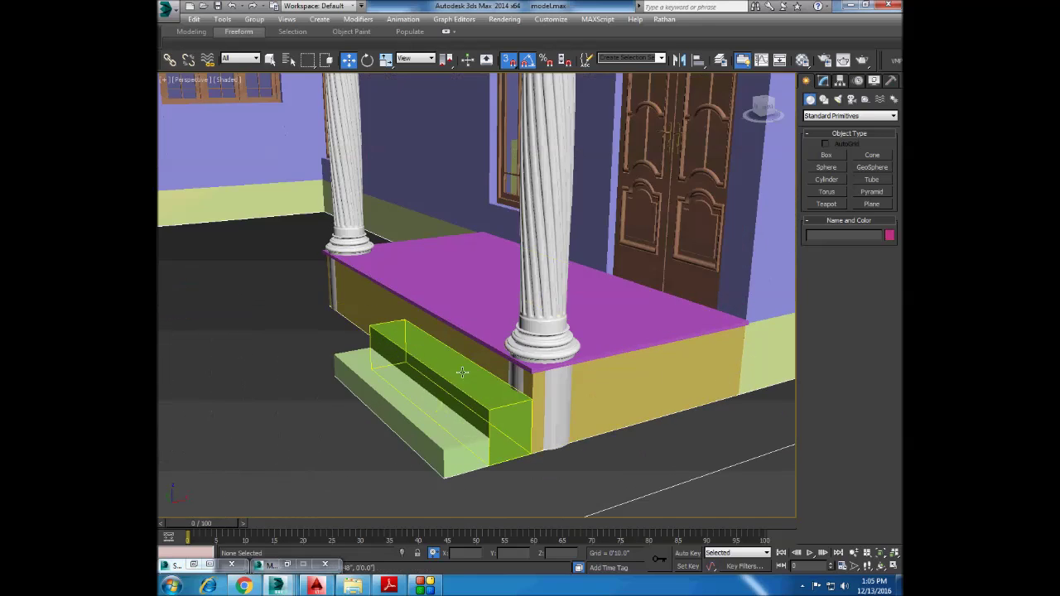
{"action": "right_click", "coordinate": [425, 395]}
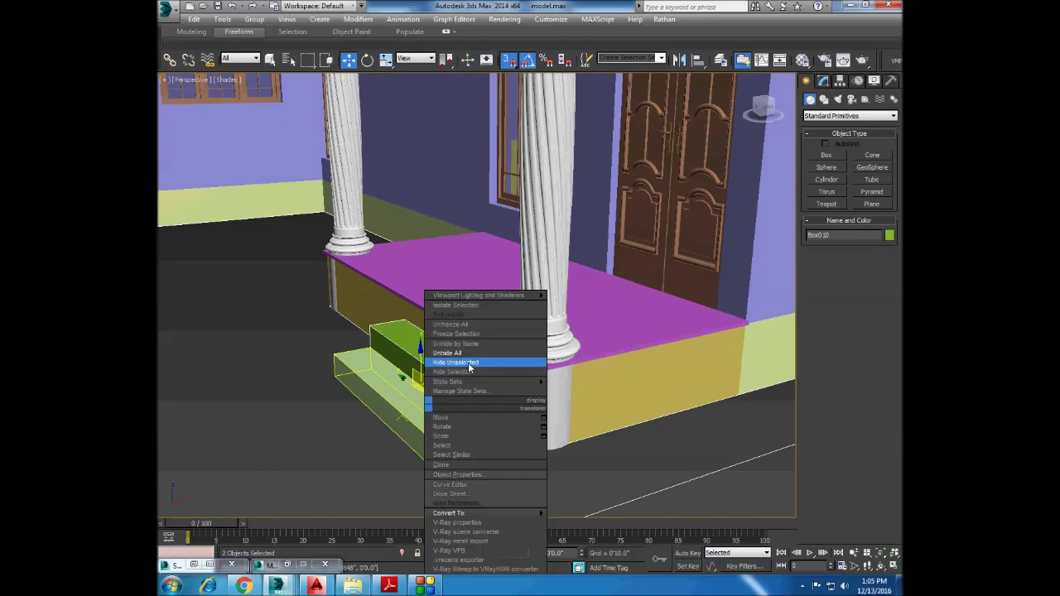
Isolate the porch steps and convert the new tread slab to an editable poly for vertex editing.
{"action": "left_click", "coordinate": [469, 366]}
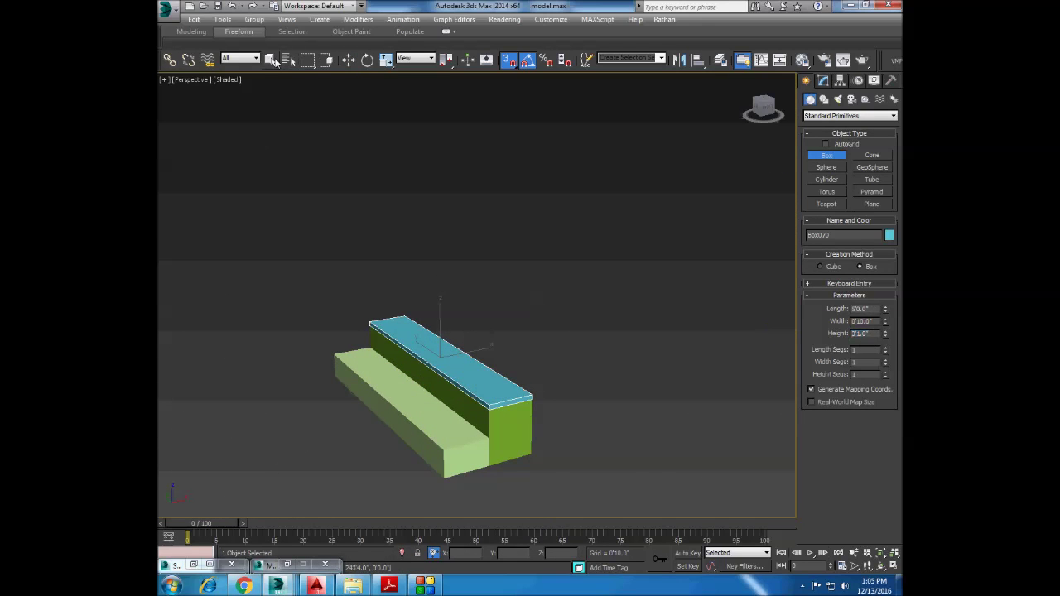
{"action": "right_click", "coordinate": [433, 346]}
{"action": "left_click", "coordinate": [609, 468]}
{"action": "key", "text": "1"}
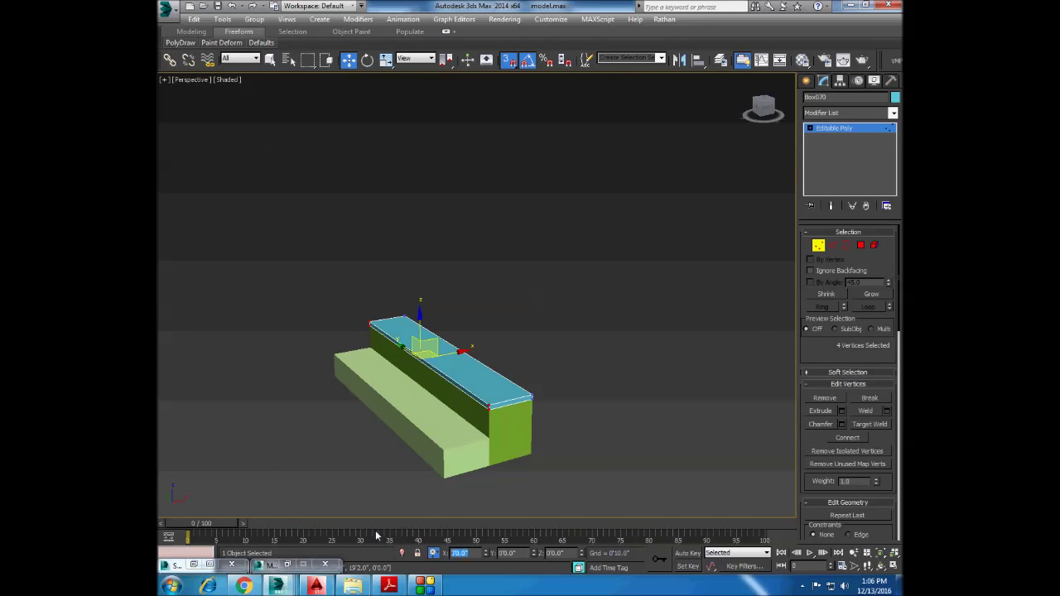
{"action": "middle_click_drag", "start_coordinate": [366, 454], "coordinate": [470, 515], "text": "alt"}
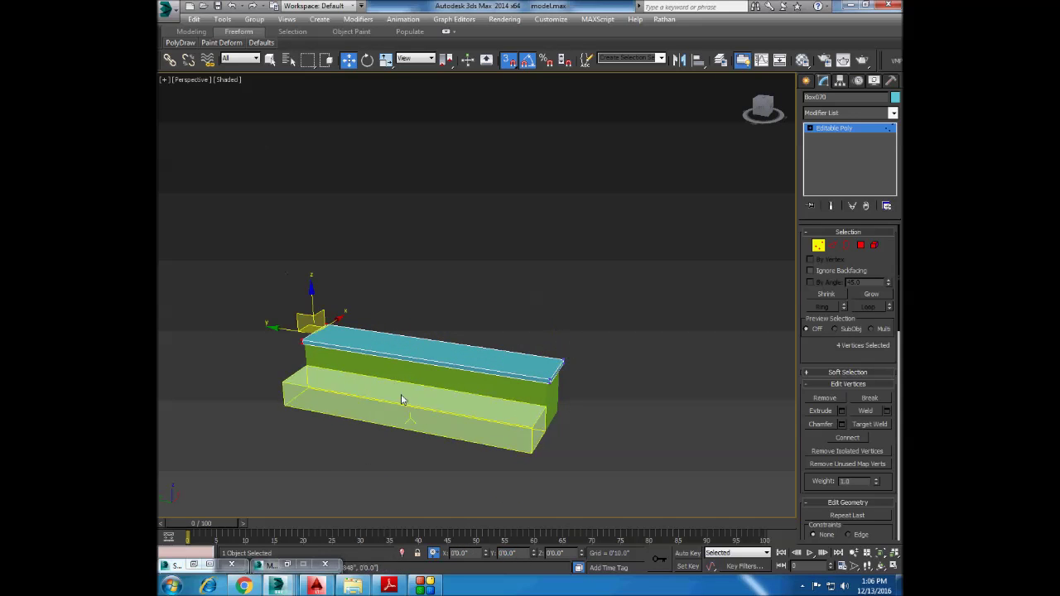
Clone the cyan tread slab onto the lower porch step.
{"action": "left_click", "coordinate": [806, 82]}
{"action": "middle_click_drag", "start_coordinate": [374, 256], "coordinate": [362, 185], "text": "alt"}
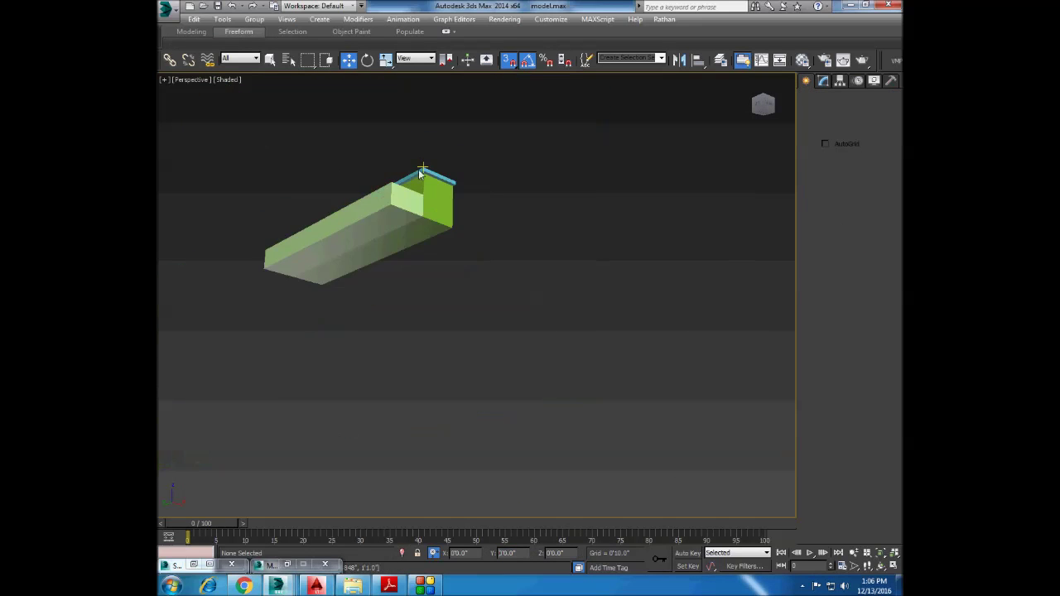
{"action": "left_click_drag", "start_coordinate": [428, 171], "coordinate": [414, 178], "text": "shift"}
{"action": "key", "text": "Return"}
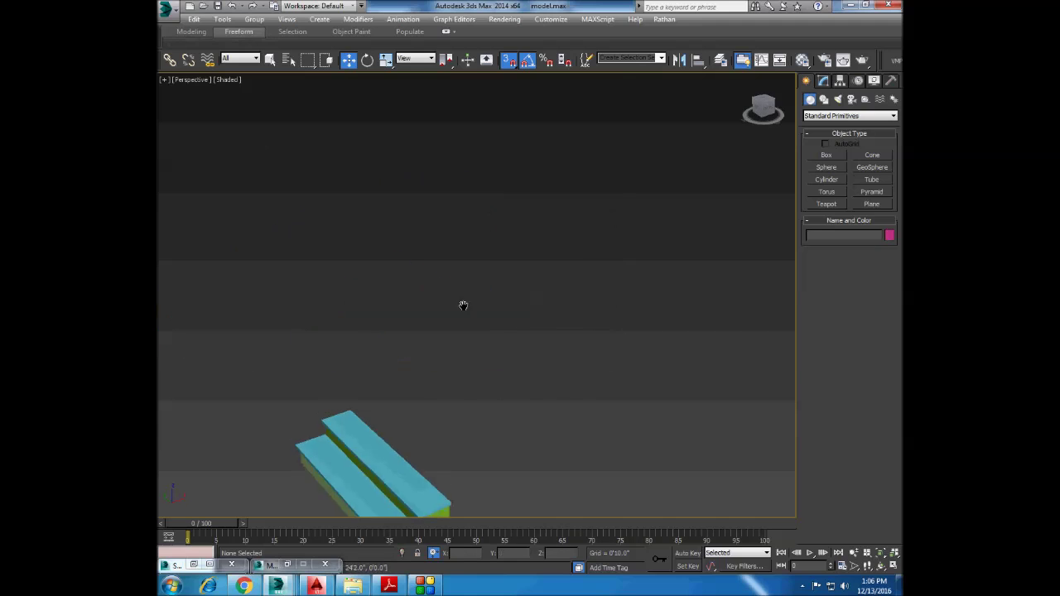
Unhide all objects so the whole house shows again.
{"action": "right_click", "coordinate": [454, 289]}
{"action": "right_click", "coordinate": [584, 379]}
{"action": "left_click", "coordinate": [563, 286]}
{"action": "right_click", "coordinate": [630, 296]}
{"action": "left_click", "coordinate": [653, 245]}
{"action": "right_click", "coordinate": [574, 348]}
{"action": "right_click", "coordinate": [612, 403]}
{"action": "left_click", "coordinate": [593, 307]}
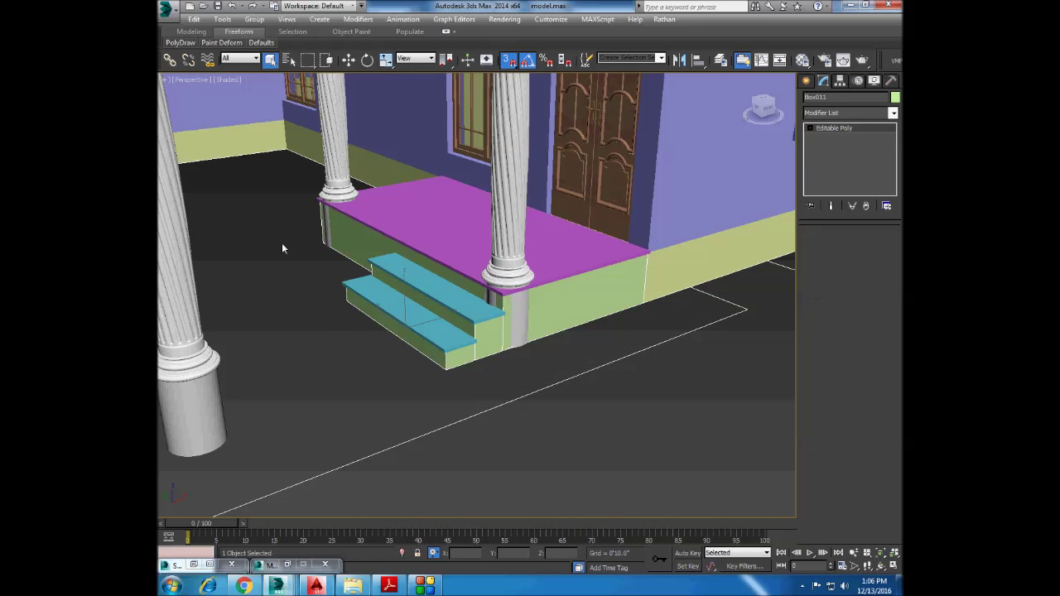
{"action": "scroll", "coordinate": [282, 242], "scroll_direction": "down", "scroll_amount": 5}
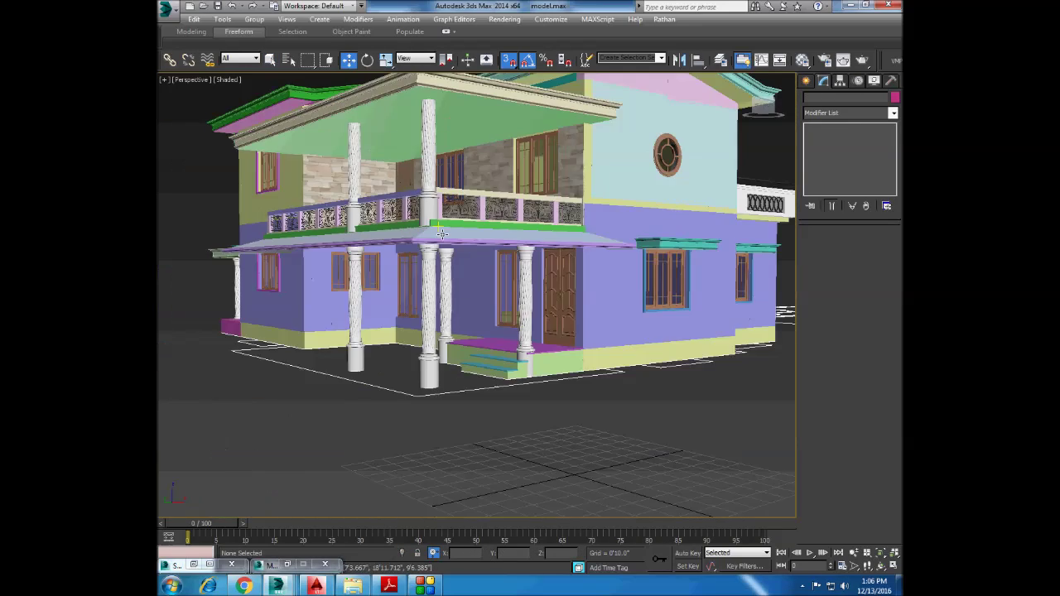
{"action": "left_click", "coordinate": [371, 178]}
{"action": "scroll", "coordinate": [371, 179], "scroll_direction": "up", "scroll_amount": 5}
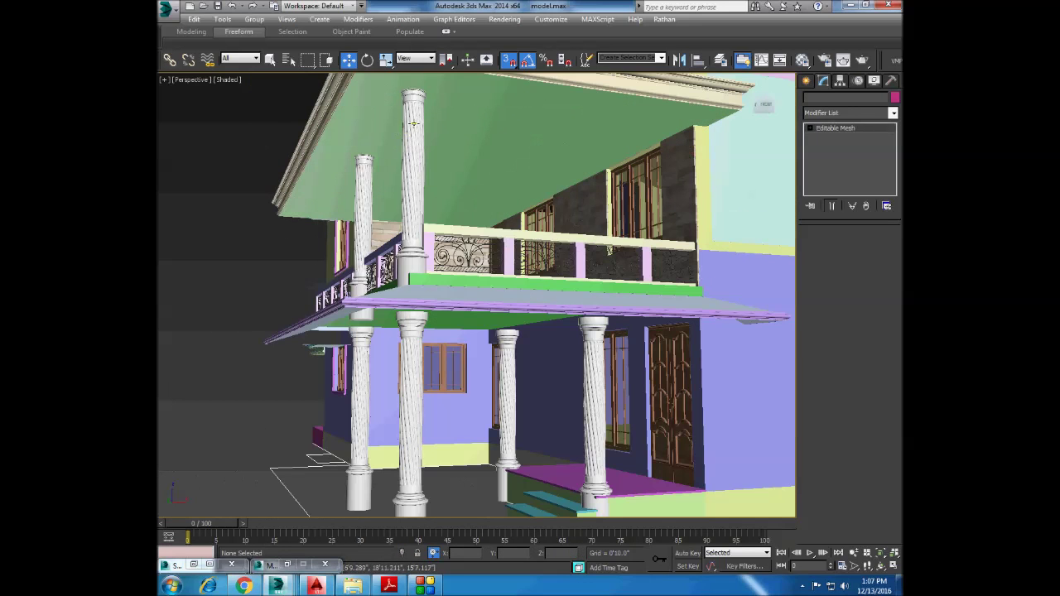
{"action": "left_click", "coordinate": [361, 212]}
{"action": "left_click", "coordinate": [412, 166]}
{"action": "right_click", "coordinate": [407, 146]}
{"action": "left_click", "coordinate": [461, 352]}
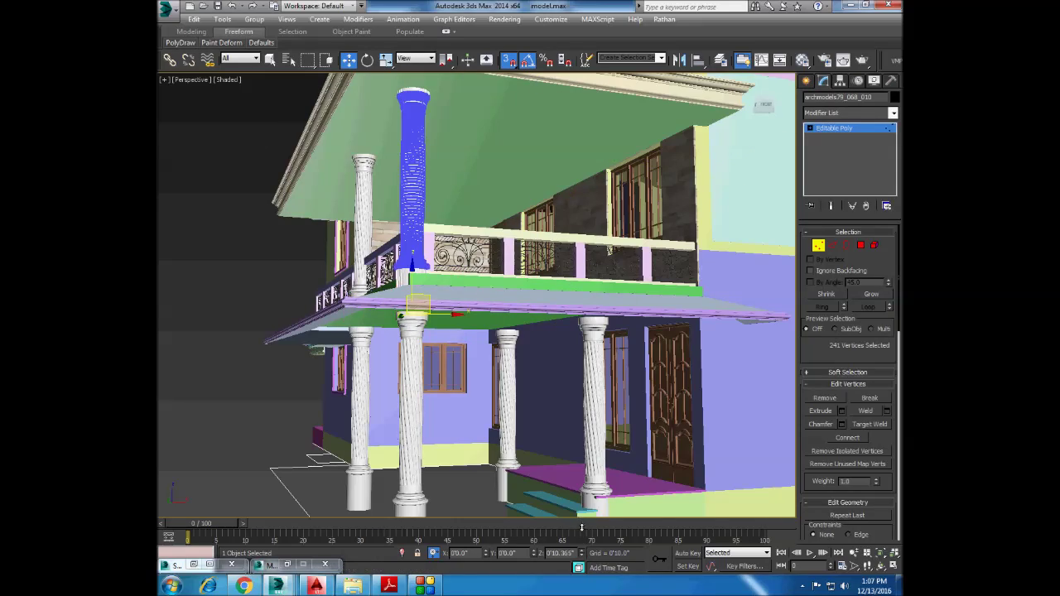
{"action": "left_click", "coordinate": [227, 295]}
{"action": "middle_click_drag", "start_coordinate": [227, 296], "coordinate": [380, 351], "text": "alt"}
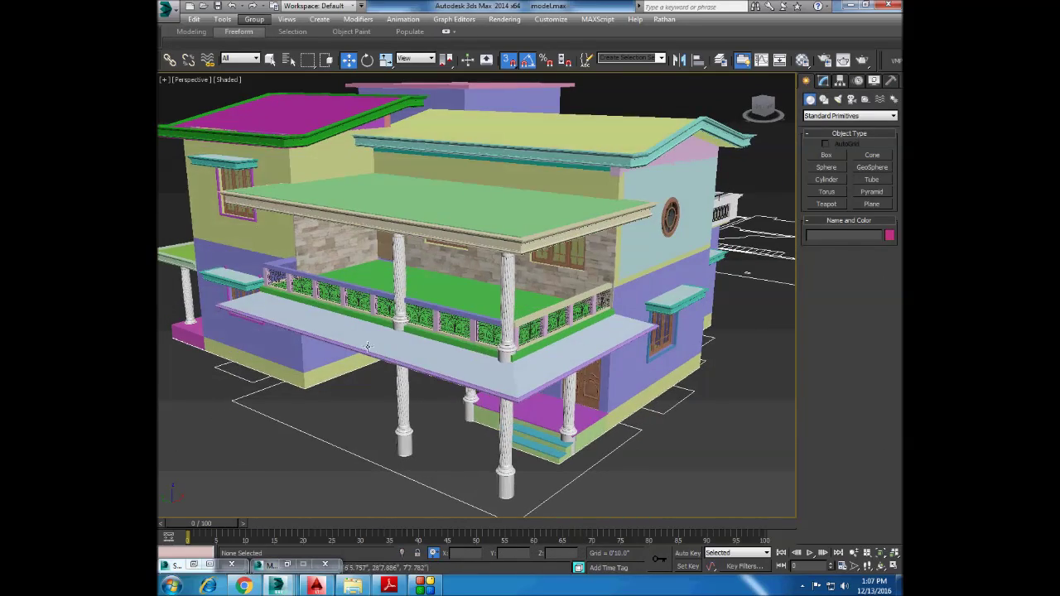
{"action": "left_click", "coordinate": [506, 352]}
{"action": "scroll", "coordinate": [479, 471], "scroll_direction": "up", "scroll_amount": 3}
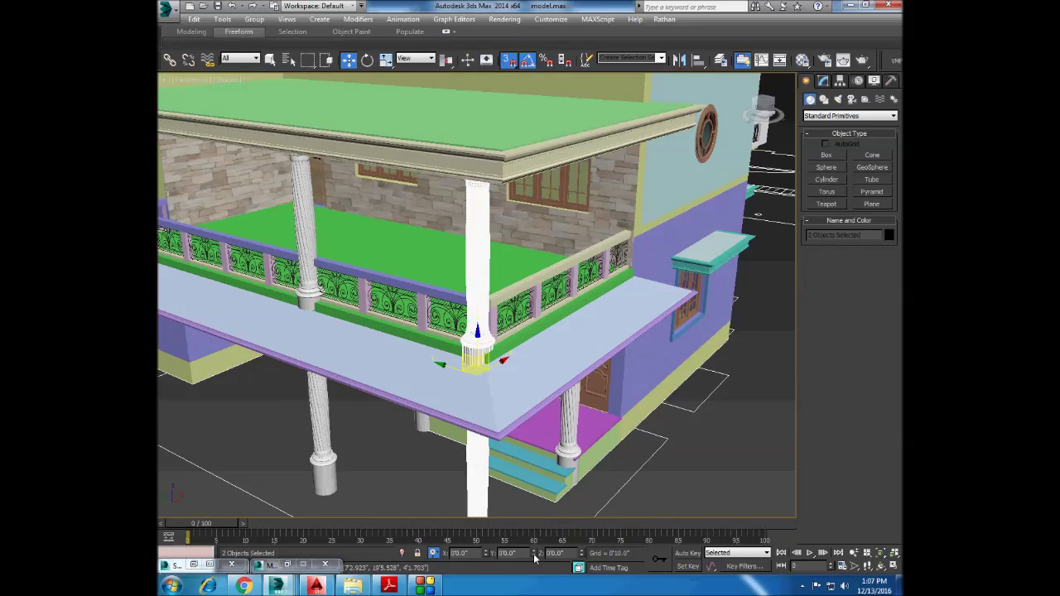
{"action": "left_click", "coordinate": [630, 489]}
{"action": "scroll", "coordinate": [509, 308], "scroll_direction": "down", "scroll_amount": 8}
{"action": "middle_click_drag", "start_coordinate": [509, 308], "coordinate": [400, 307], "text": "alt"}
{"action": "scroll", "coordinate": [509, 308], "scroll_direction": "up", "scroll_amount": 5}
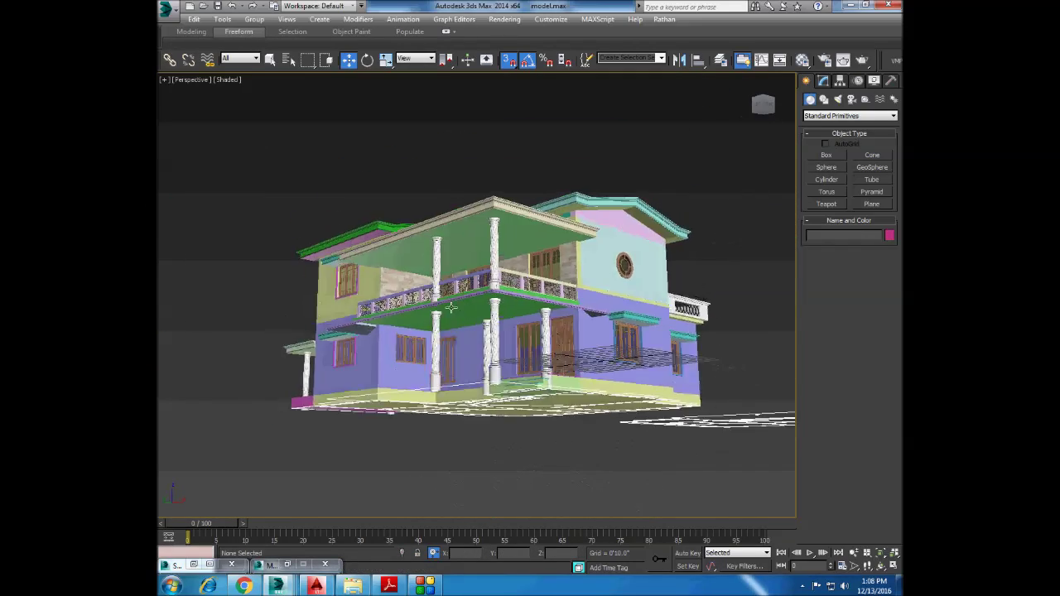
{"action": "scroll", "coordinate": [399, 308], "scroll_direction": "up", "scroll_amount": 5}
Draw a thin box beam along the porch front, then end isolation to show the whole house.
{"action": "middle_click_drag", "start_coordinate": [399, 307], "coordinate": [373, 339], "text": "alt"}
{"action": "scroll", "coordinate": [358, 362], "scroll_direction": "up", "scroll_amount": 5}
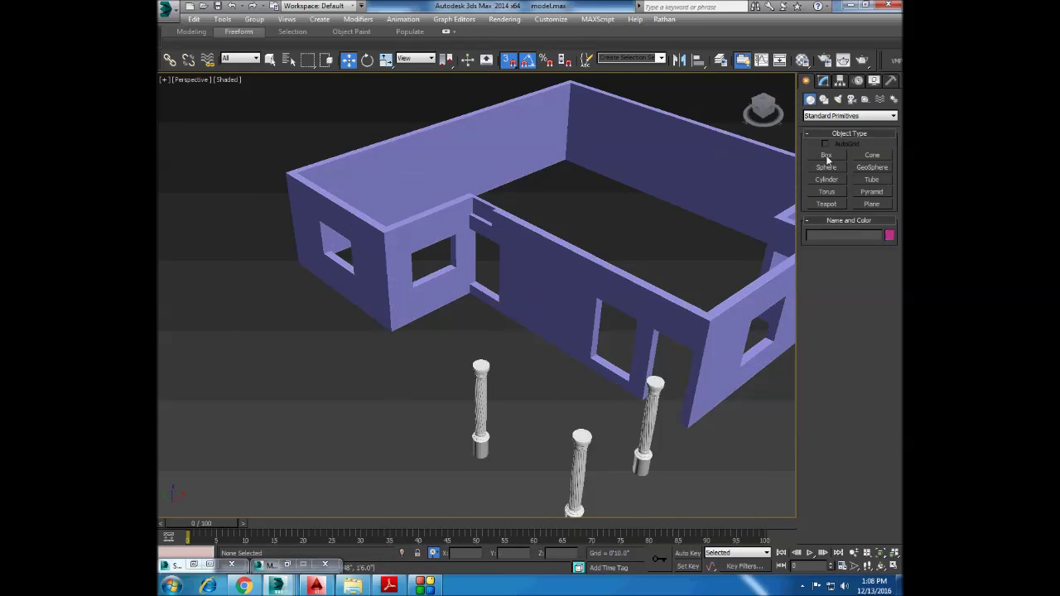
{"action": "left_click_drag", "start_coordinate": [584, 439], "coordinate": [712, 323]}
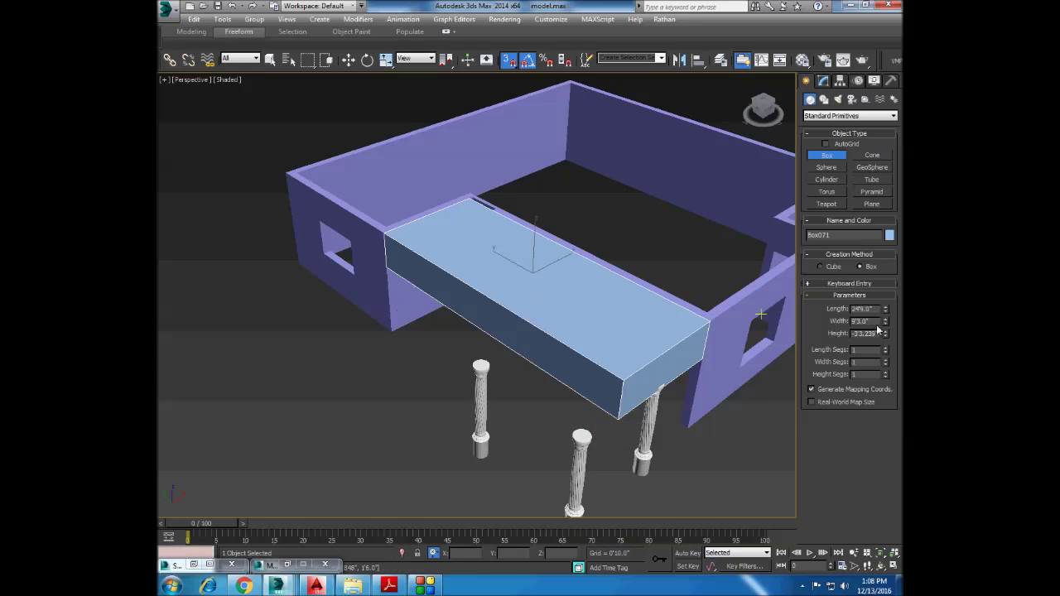
{"action": "key", "text": "w"}
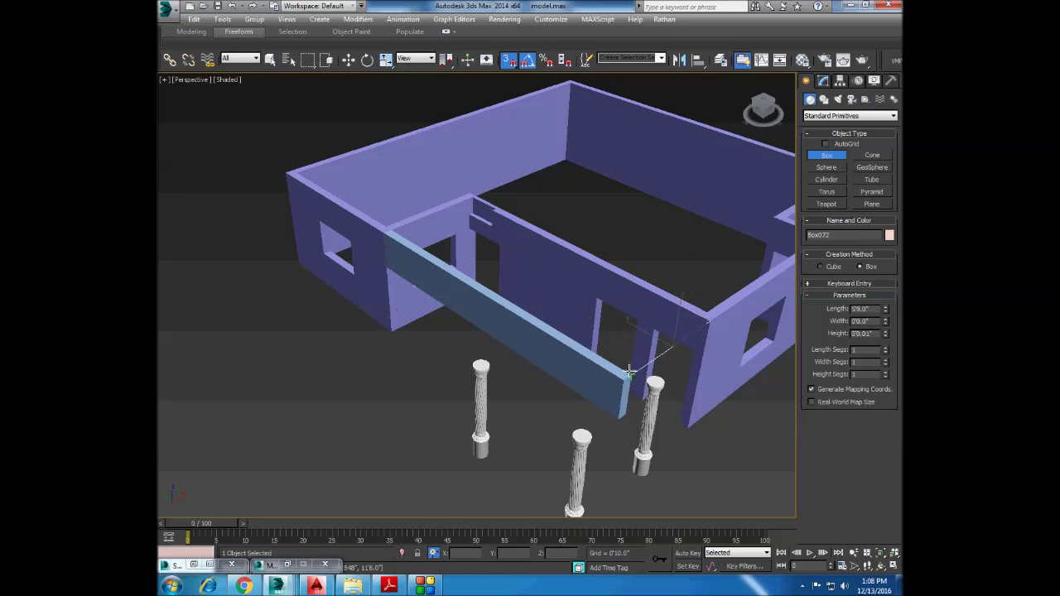
{"action": "key", "text": "q"}
{"action": "right_click", "coordinate": [385, 389]}
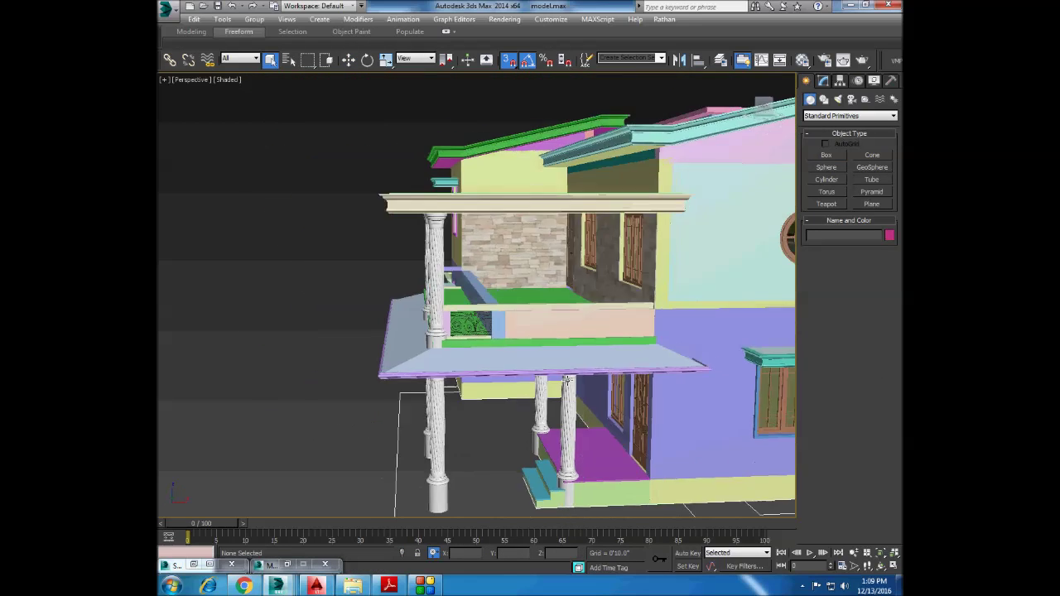
Convert beam Box072 to an editable poly and select its end faces by the balcony.
{"action": "middle_click_drag", "start_coordinate": [566, 379], "coordinate": [662, 397], "text": "alt"}
{"action": "right_click", "coordinate": [686, 405]}
{"action": "right_click", "coordinate": [687, 393]}
{"action": "left_click", "coordinate": [703, 295]}
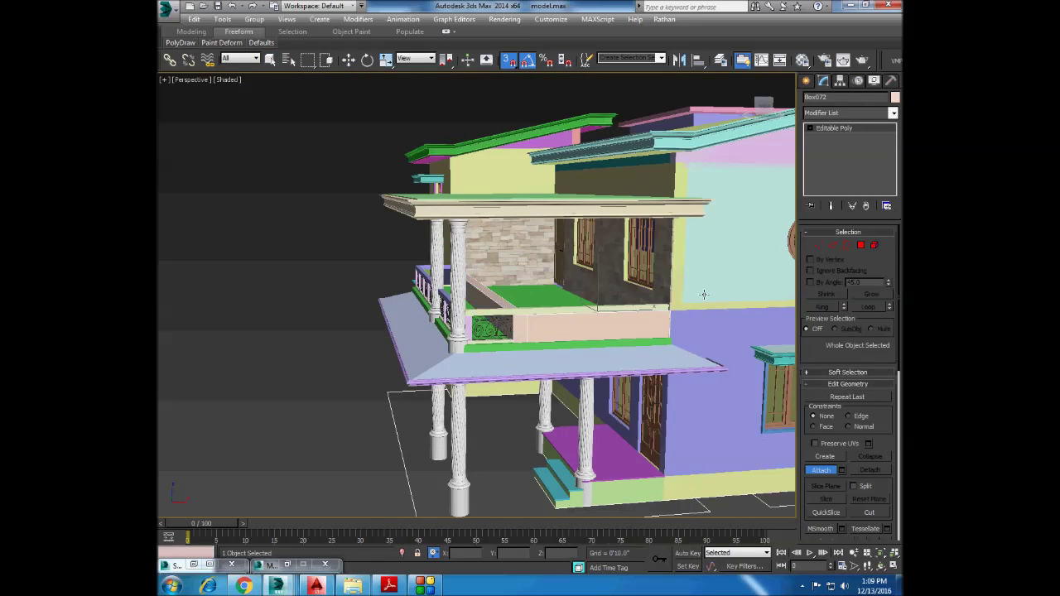
{"action": "left_click", "coordinate": [505, 305]}
{"action": "key", "text": "z"}
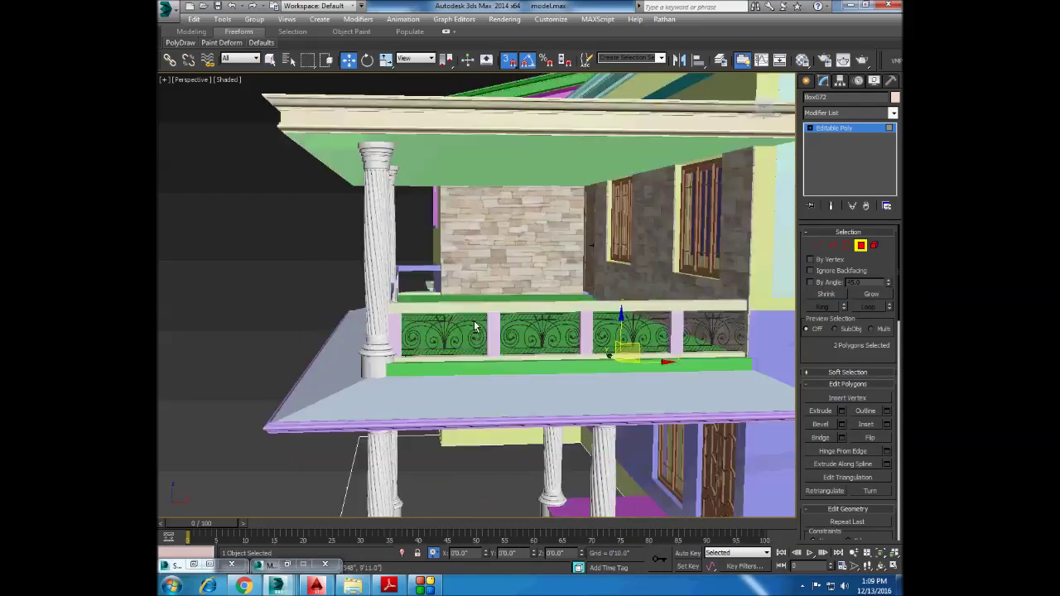
{"action": "mouse_move", "coordinate": [530, 381]}
{"action": "middle_mouse_down", "text": "alt"}
{"action": "mouse_move", "coordinate": [474, 365]}
{"action": "mouse_move", "coordinate": [455, 298]}
{"action": "middle_mouse_up", "text": "alt"}
{"action": "right_click", "coordinate": [454, 298]}
{"action": "left_click", "coordinate": [617, 403]}
Isolate the beam and add a new end box, Box073.
{"action": "key", "text": "alt+q"}
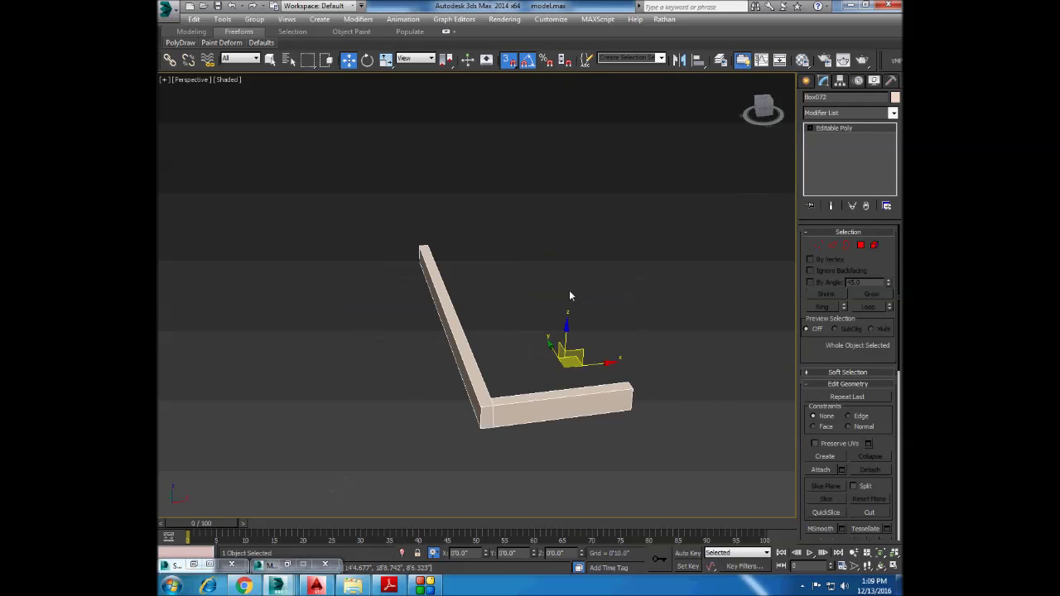
{"action": "left_click", "coordinate": [570, 296]}
{"action": "left_click", "coordinate": [806, 81]}
{"action": "left_click", "coordinate": [630, 385]}
{"action": "key", "text": "w"}
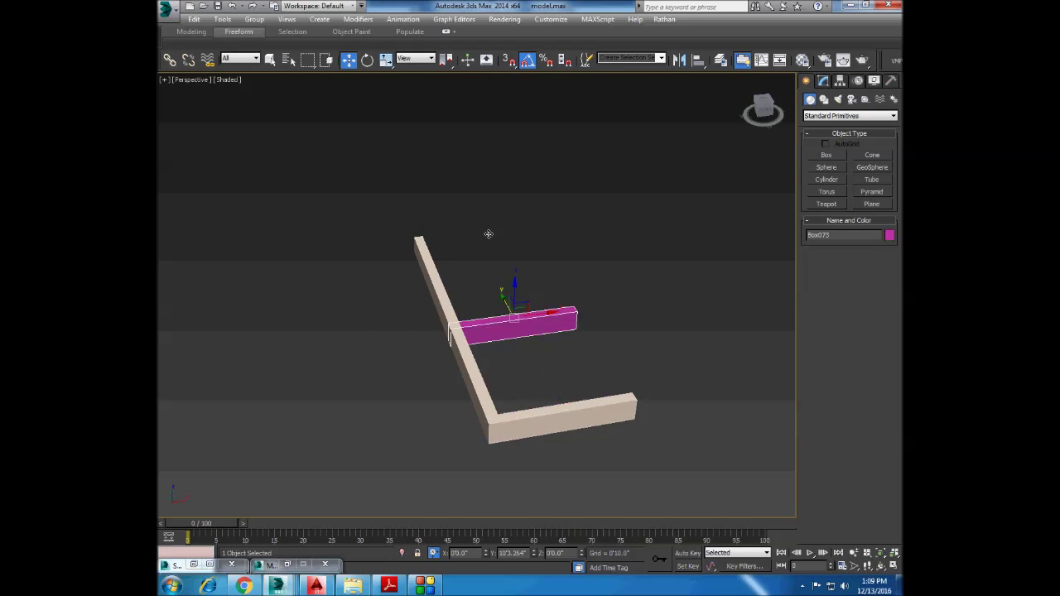
Rotate and place Box073 at the beam's far end, then show the whole house.
{"action": "middle_click_drag", "start_coordinate": [534, 357], "coordinate": [537, 312], "text": "alt"}
{"action": "right_click", "coordinate": [535, 330]}
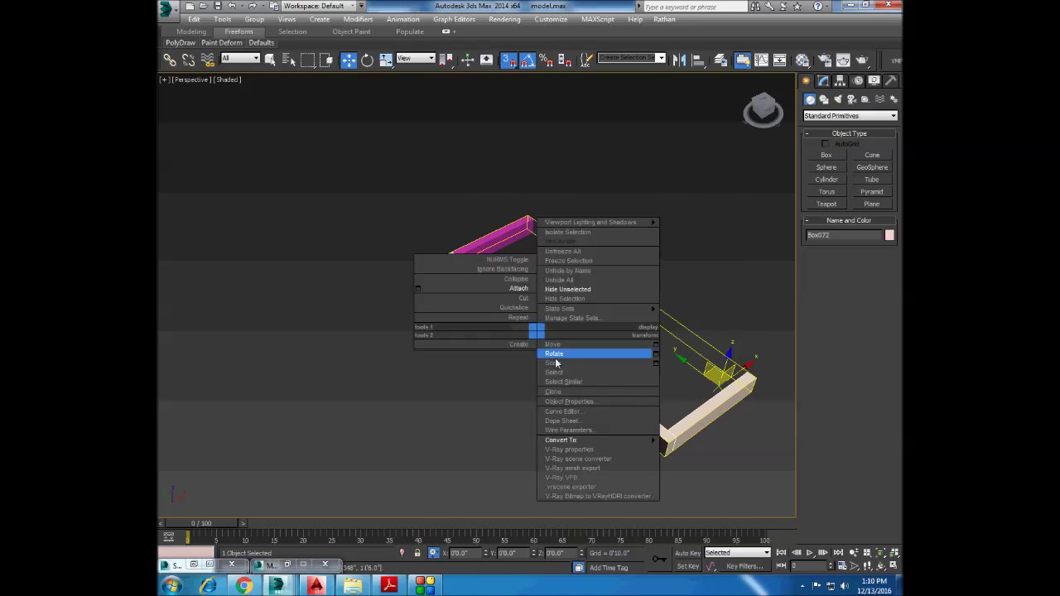
{"action": "left_click", "coordinate": [554, 242]}
{"action": "scroll", "coordinate": [447, 271], "scroll_direction": "down", "scroll_amount": 5}
{"action": "left_click_drag", "start_coordinate": [447, 271], "coordinate": [714, 398], "text": "shift"}
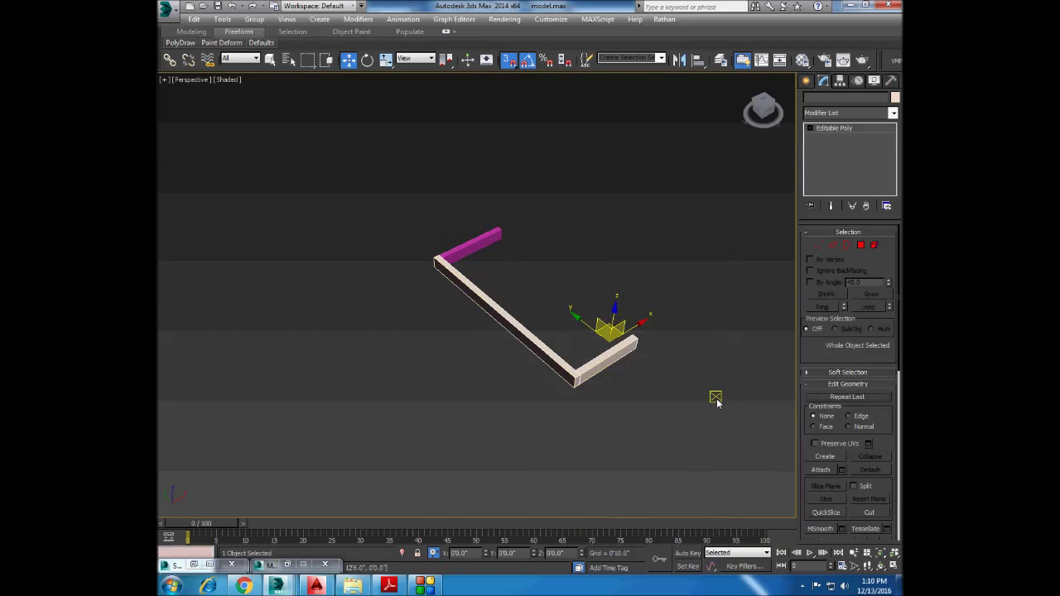
{"action": "right_click", "coordinate": [532, 343]}
{"action": "left_click", "coordinate": [591, 310]}
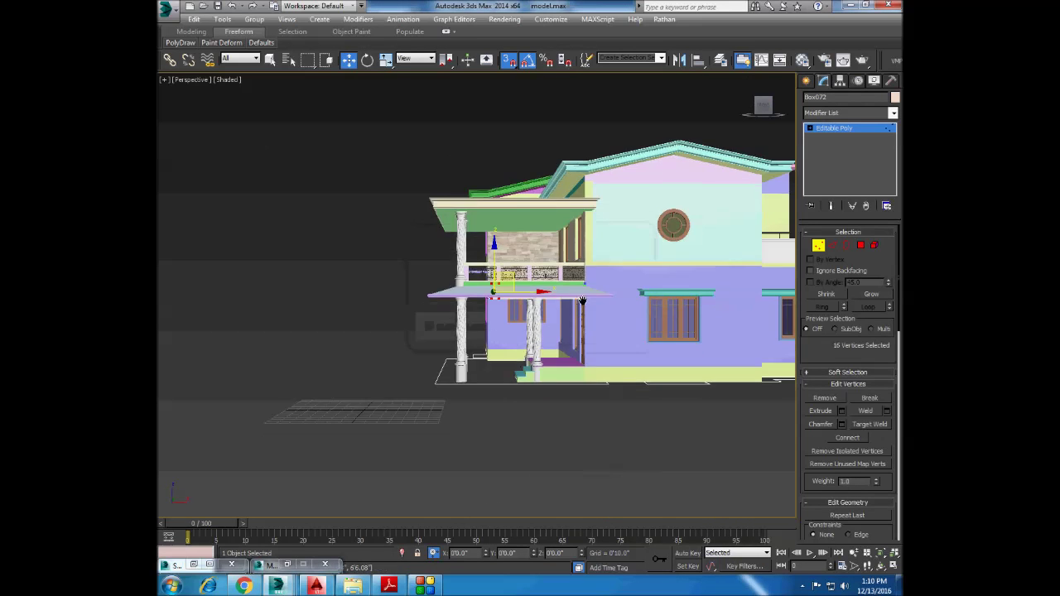
Select porch beam Box072 near the balcony and convert it to an editable poly.
{"action": "scroll", "coordinate": [508, 249], "scroll_direction": "up", "scroll_amount": 3}
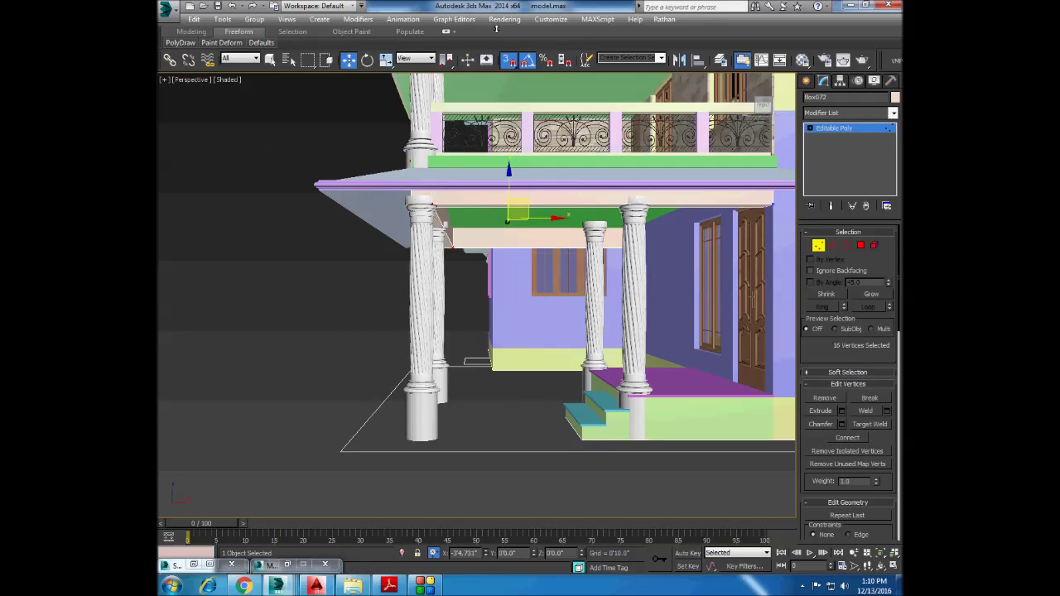
{"action": "scroll", "coordinate": [461, 375], "scroll_direction": "down", "scroll_amount": 4}
{"action": "middle_click_drag", "start_coordinate": [497, 348], "coordinate": [546, 280], "text": "alt"}
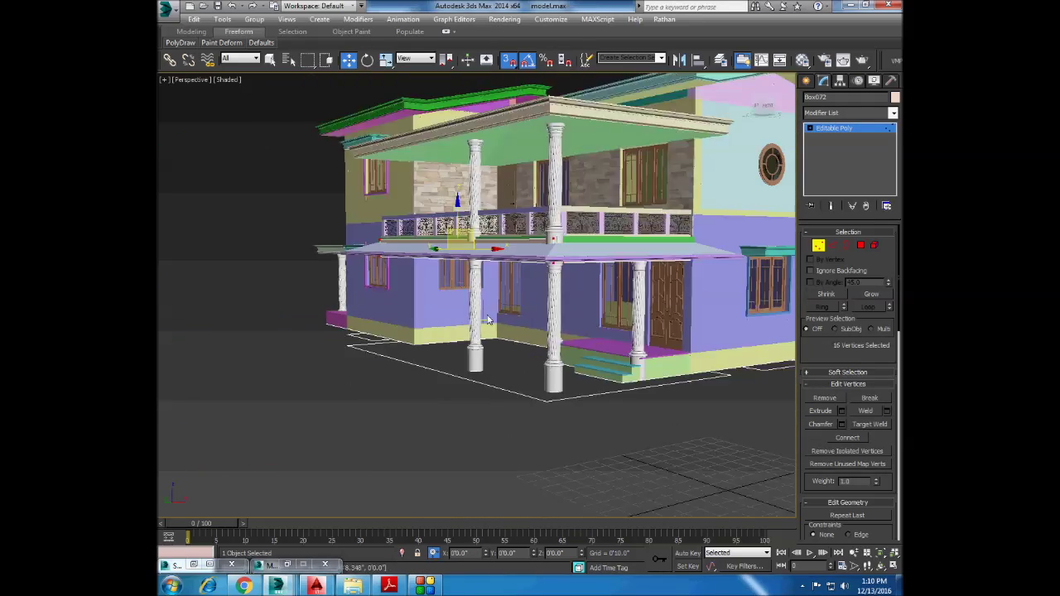
{"action": "left_click", "coordinate": [546, 280]}
{"action": "scroll", "coordinate": [497, 273], "scroll_direction": "up", "scroll_amount": 3}
{"action": "scroll", "coordinate": [497, 273], "scroll_direction": "down", "scroll_amount": 3}
{"action": "middle_click_drag", "start_coordinate": [497, 273], "coordinate": [483, 267], "text": "alt"}
{"action": "scroll", "coordinate": [483, 268], "scroll_direction": "up", "scroll_amount": 2}
{"action": "right_click", "coordinate": [402, 249]}
{"action": "left_click", "coordinate": [584, 372]}
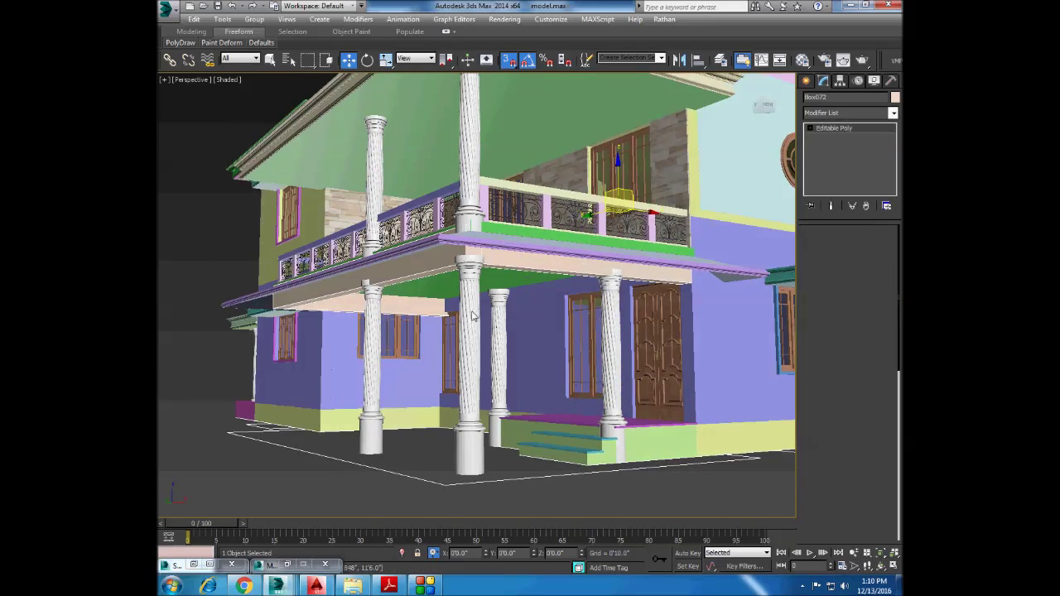
Move Box072's vertices and polygons to meet the balcony edge, then isolate the beam.
{"action": "key", "text": "1"}
{"action": "scroll", "coordinate": [317, 459], "scroll_direction": "up", "scroll_amount": 3}
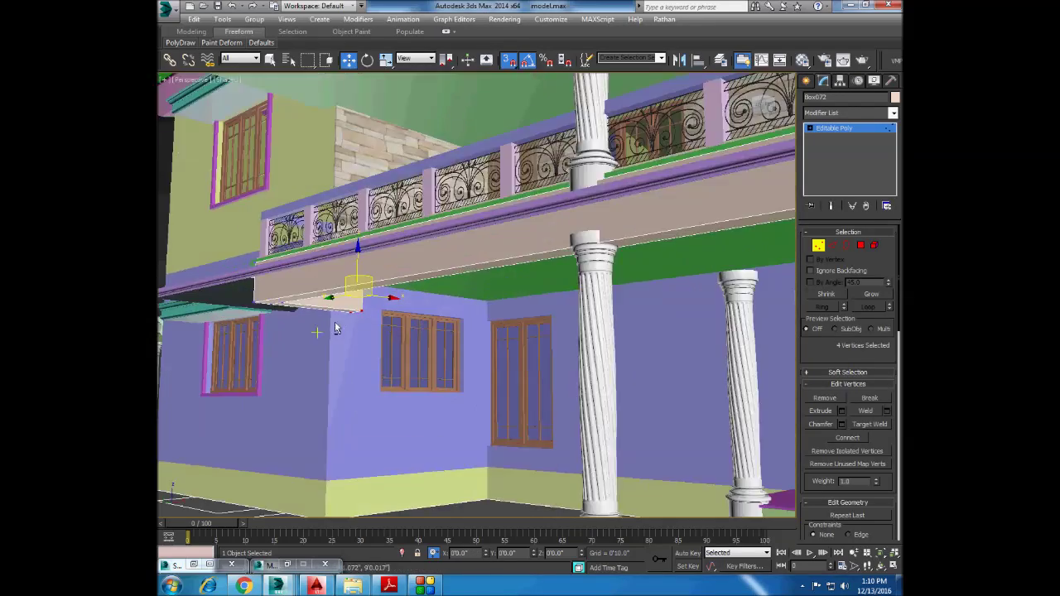
{"action": "middle_click_drag", "start_coordinate": [314, 332], "coordinate": [484, 568], "text": "alt"}
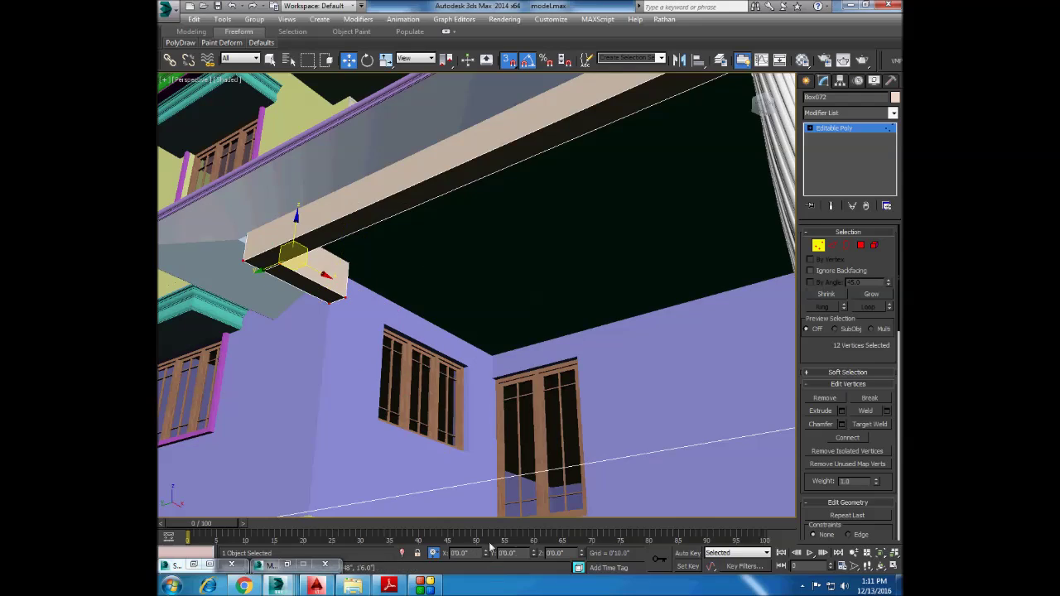
{"action": "middle_click_drag", "start_coordinate": [497, 372], "coordinate": [464, 315], "text": "alt"}
{"action": "scroll", "coordinate": [463, 315], "scroll_direction": "down", "scroll_amount": 3}
{"action": "key", "text": "4"}
{"action": "scroll", "coordinate": [419, 241], "scroll_direction": "up", "scroll_amount": 4}
{"action": "middle_click_drag", "start_coordinate": [419, 241], "coordinate": [245, 366], "text": "alt"}
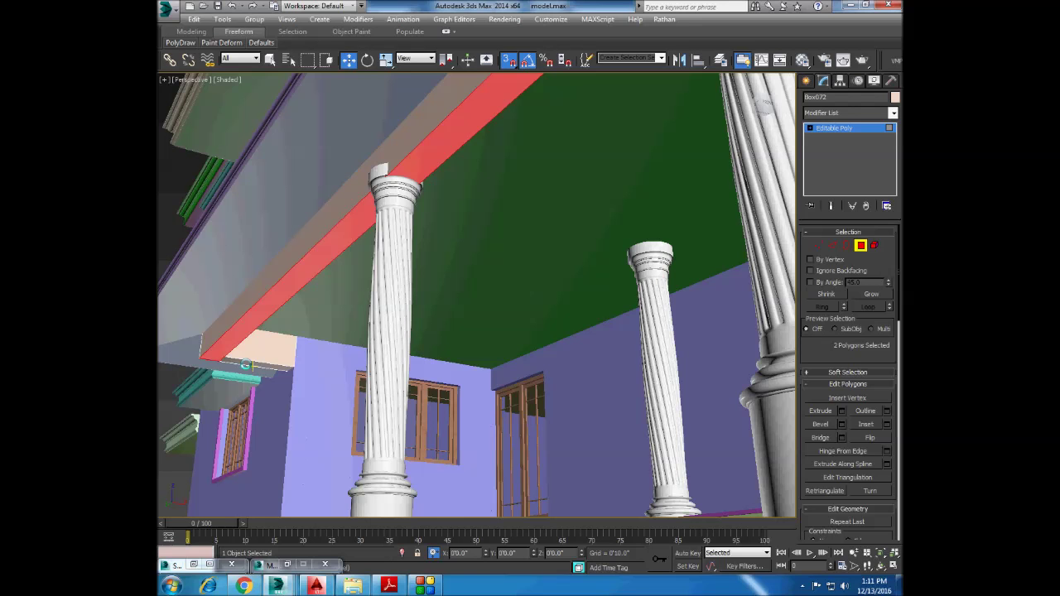
{"action": "scroll", "coordinate": [360, 353], "scroll_direction": "down", "scroll_amount": 5}
{"action": "middle_click_drag", "start_coordinate": [360, 352], "coordinate": [578, 208], "text": "alt"}
{"action": "key", "text": "alt+q"}
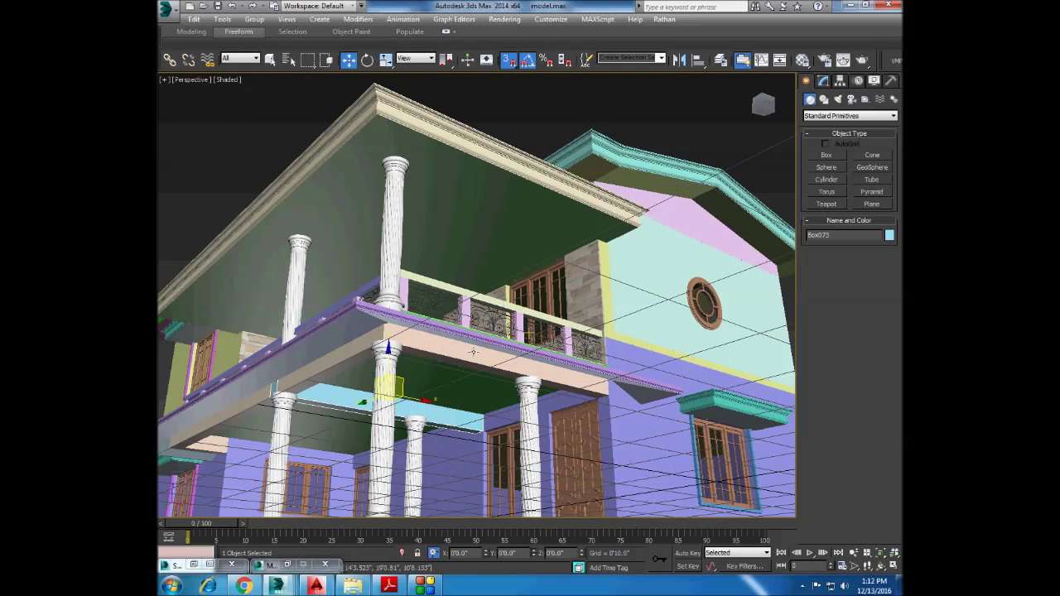
Convert beam piece Box073 to an editable poly and edit its vertices.
{"action": "right_click", "coordinate": [331, 378]}
{"action": "left_click", "coordinate": [452, 511]}
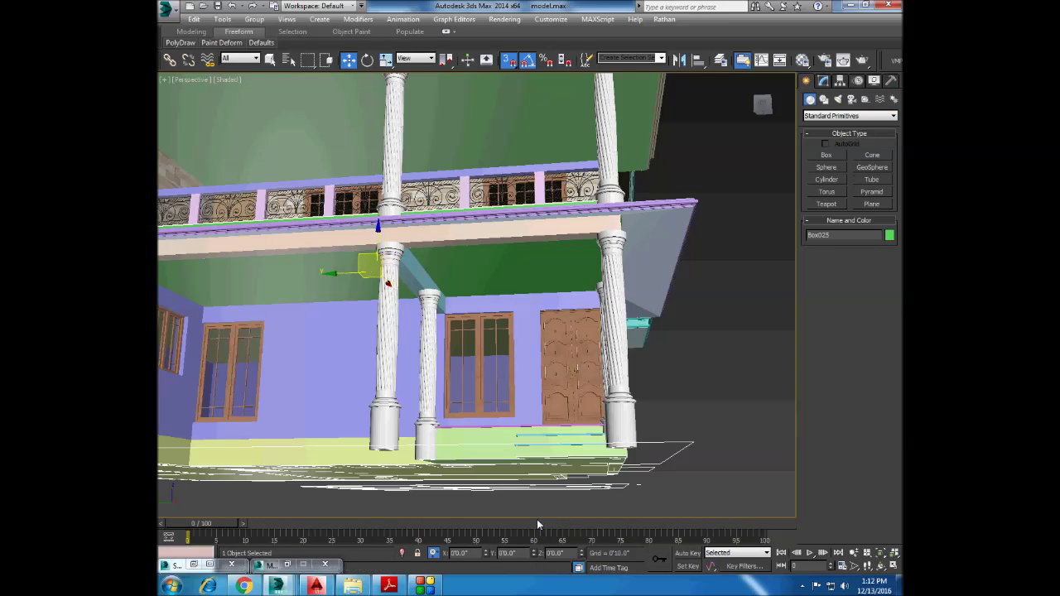
{"action": "left_click", "coordinate": [423, 274]}
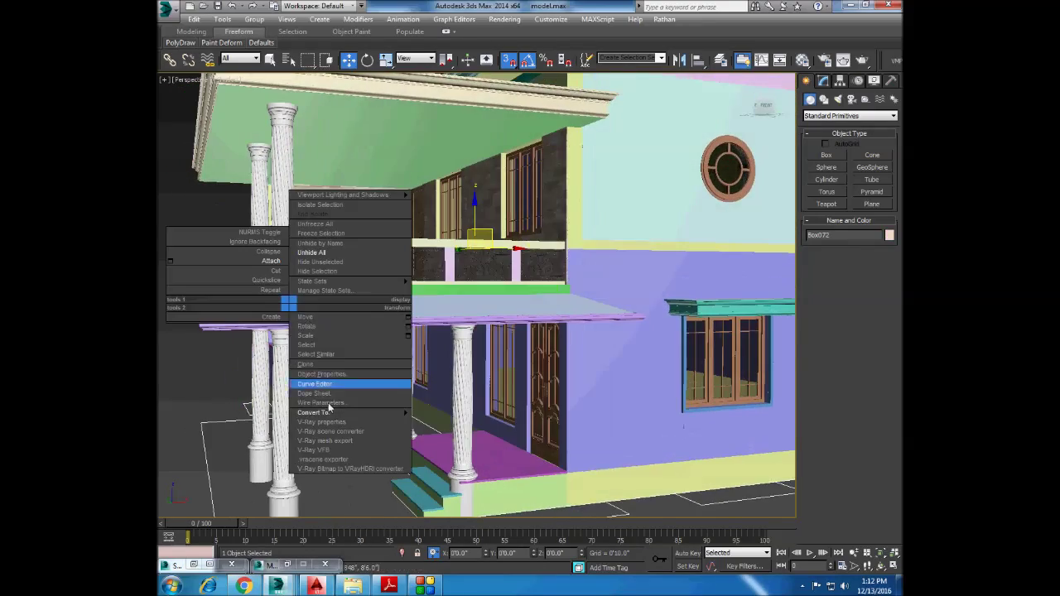
{"action": "right_click", "coordinate": [378, 412]}
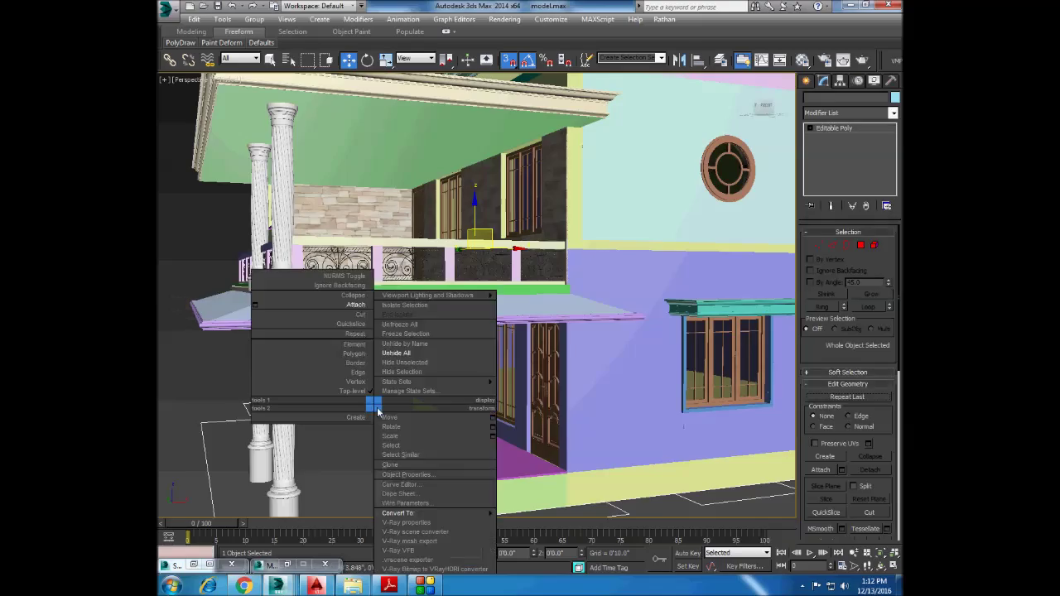
{"action": "left_click", "coordinate": [356, 381]}
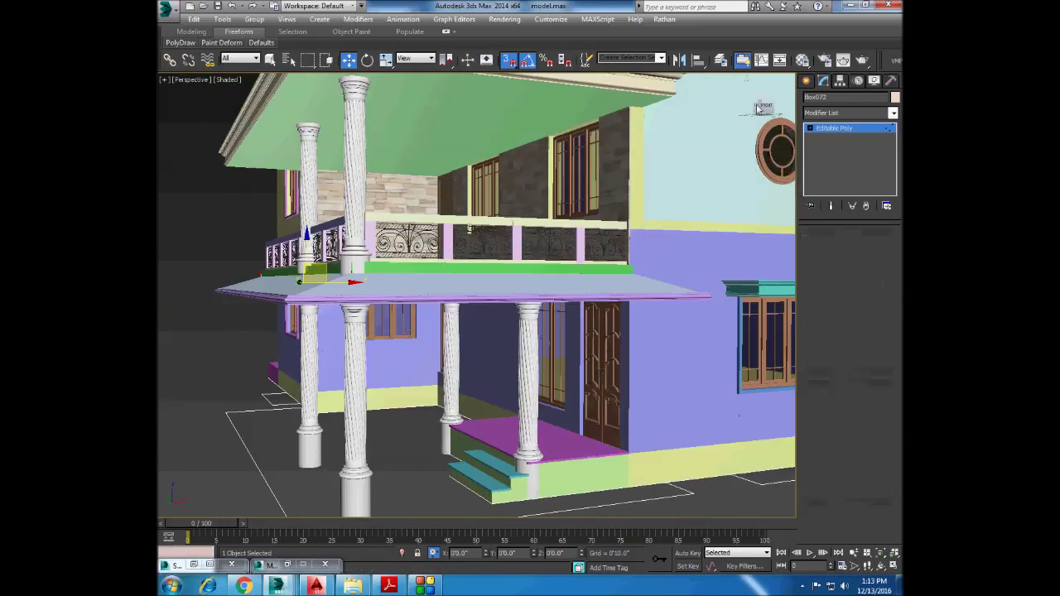
Select the two ground-floor wall objects and isolate them.
{"action": "middle_click_drag", "start_coordinate": [373, 273], "coordinate": [335, 284], "text": "alt"}
{"action": "scroll", "coordinate": [390, 362], "scroll_direction": "down", "scroll_amount": 5}
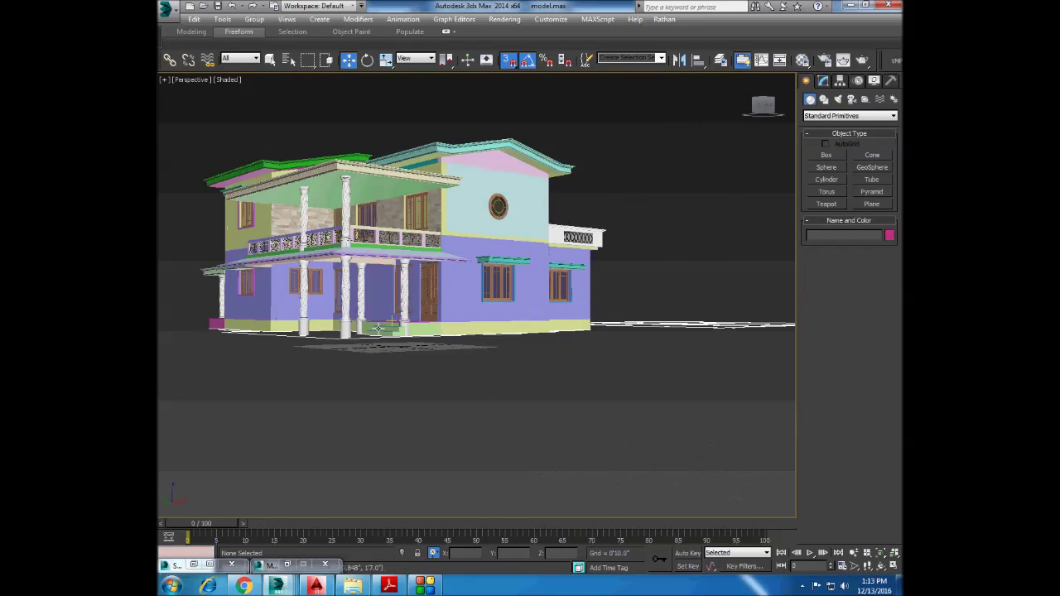
{"action": "scroll", "coordinate": [390, 362], "scroll_direction": "up", "scroll_amount": 3}
{"action": "left_click", "coordinate": [433, 232]}
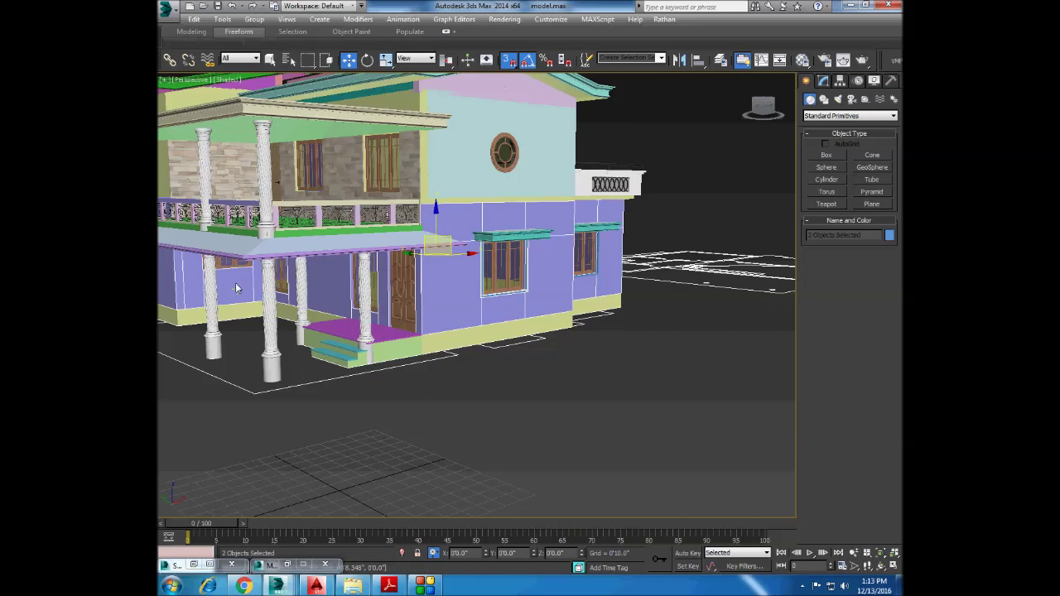
{"action": "key", "text": "alt+q"}
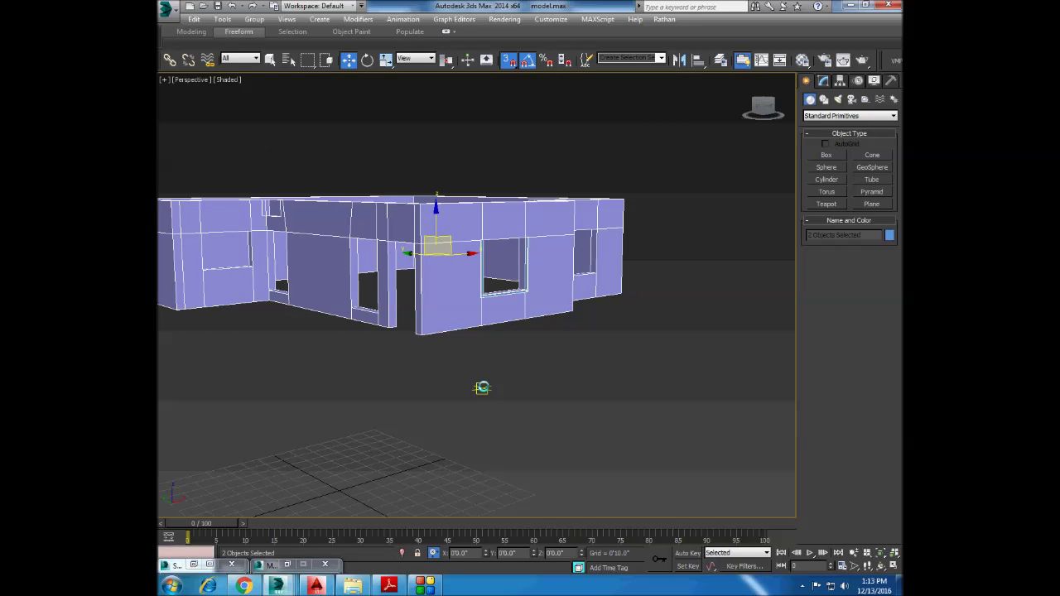
Select a window frame in the wall, zoom to it, and enter its vertex editing.
{"action": "scroll", "coordinate": [473, 378], "scroll_direction": "up", "scroll_amount": 5}
{"action": "scroll", "coordinate": [462, 273], "scroll_direction": "down", "scroll_amount": 4}
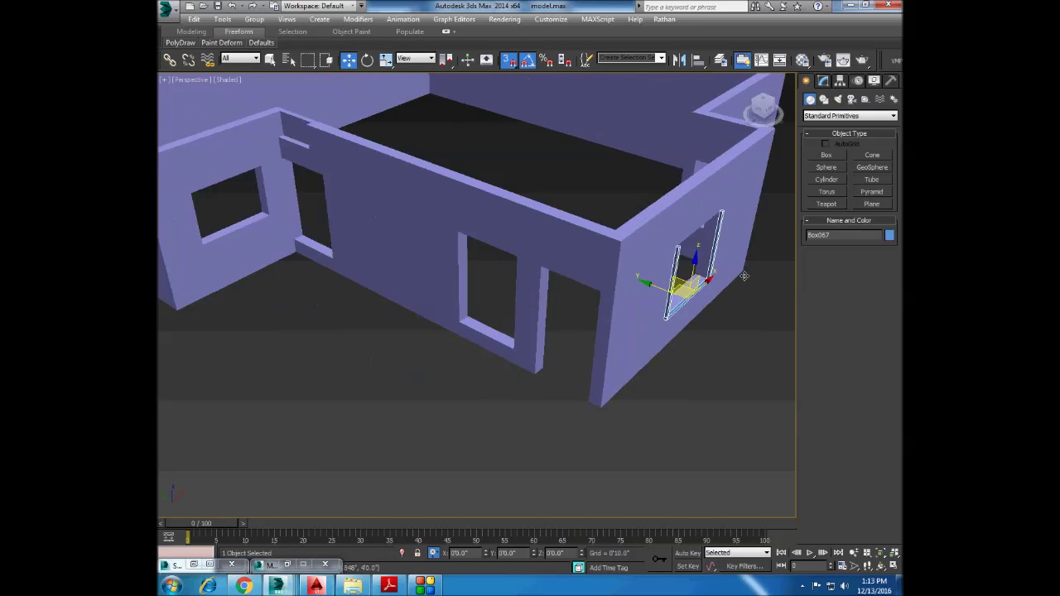
{"action": "middle_click_drag", "start_coordinate": [461, 273], "coordinate": [472, 258], "text": "alt"}
{"action": "left_click", "coordinate": [472, 258]}
{"action": "key", "text": "z"}
{"action": "right_click", "coordinate": [478, 240]}
{"action": "left_click", "coordinate": [823, 80]}
{"action": "left_click", "coordinate": [818, 245]}
Rotate the three selected objects -85° about the Z axis.
{"action": "key", "text": "z"}
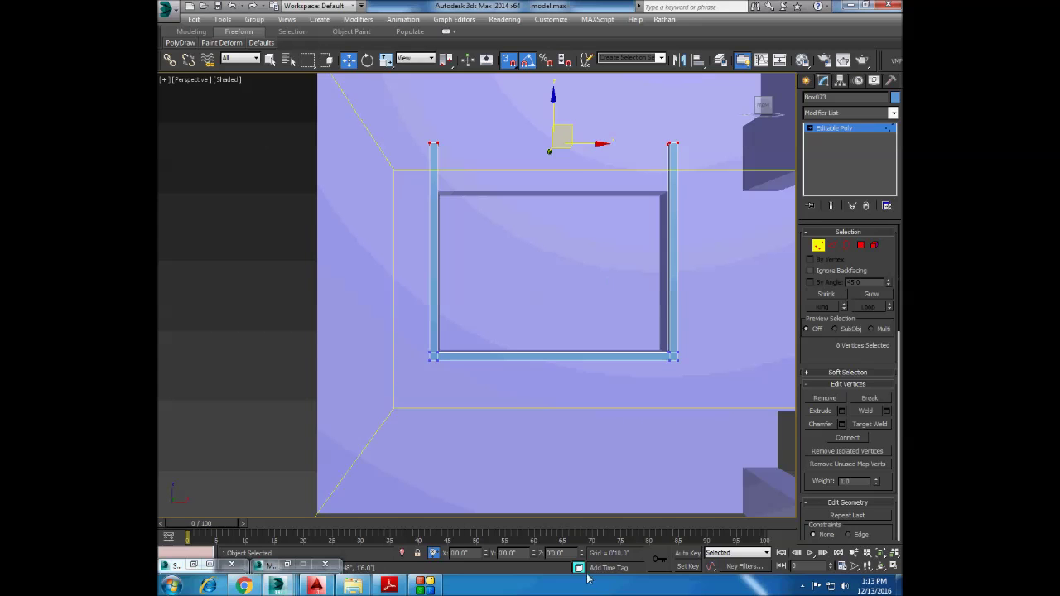
{"action": "key", "text": "Return"}
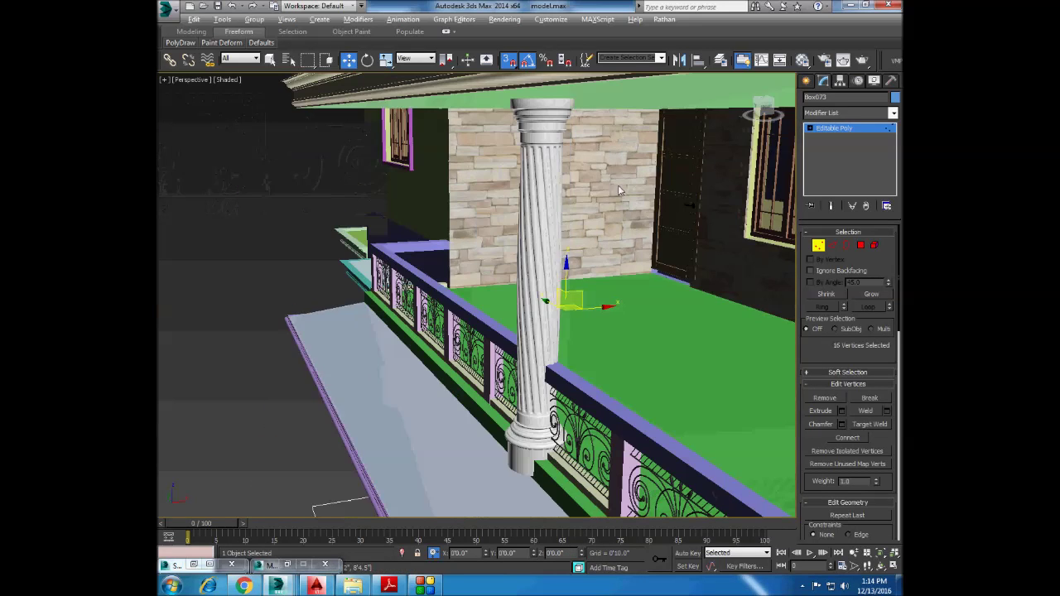
{"action": "mouse_move", "coordinate": [506, 262]}
{"action": "middle_mouse_down", "text": "alt"}
{"action": "mouse_move", "coordinate": [522, 358]}
{"action": "mouse_move", "coordinate": [477, 353]}
{"action": "mouse_move", "coordinate": [516, 371]}
{"action": "mouse_move", "coordinate": [480, 351]}
{"action": "mouse_move", "coordinate": [504, 390]}
{"action": "mouse_move", "coordinate": [515, 360]}
{"action": "mouse_move", "coordinate": [565, 353]}
{"action": "mouse_move", "coordinate": [525, 332]}
{"action": "middle_mouse_up", "text": "alt"}
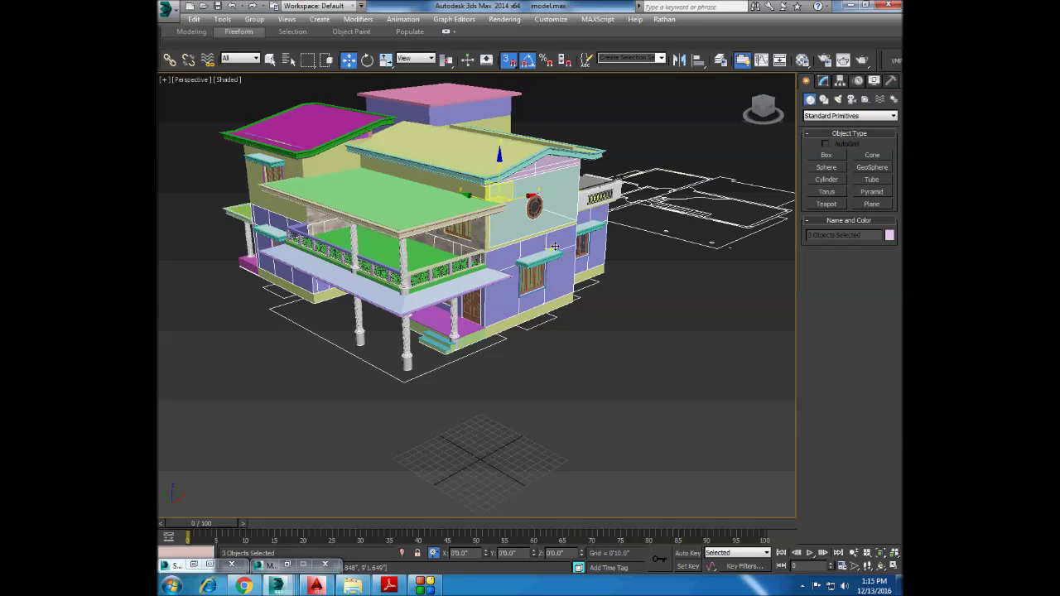
{"action": "left_click_drag", "start_coordinate": [649, 271], "coordinate": [604, 335]}
{"action": "middle_click_drag", "start_coordinate": [604, 335], "coordinate": [470, 370], "text": "alt"}
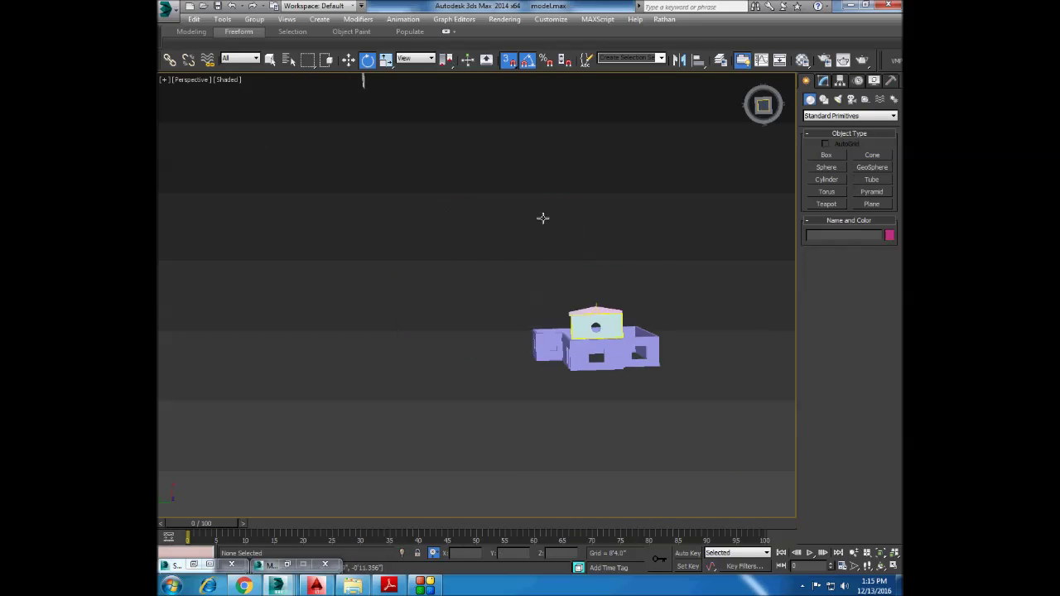
Finish the gable wall outline and extrude it into a solid wall.
{"action": "scroll", "coordinate": [542, 218], "scroll_direction": "up", "scroll_amount": 5}
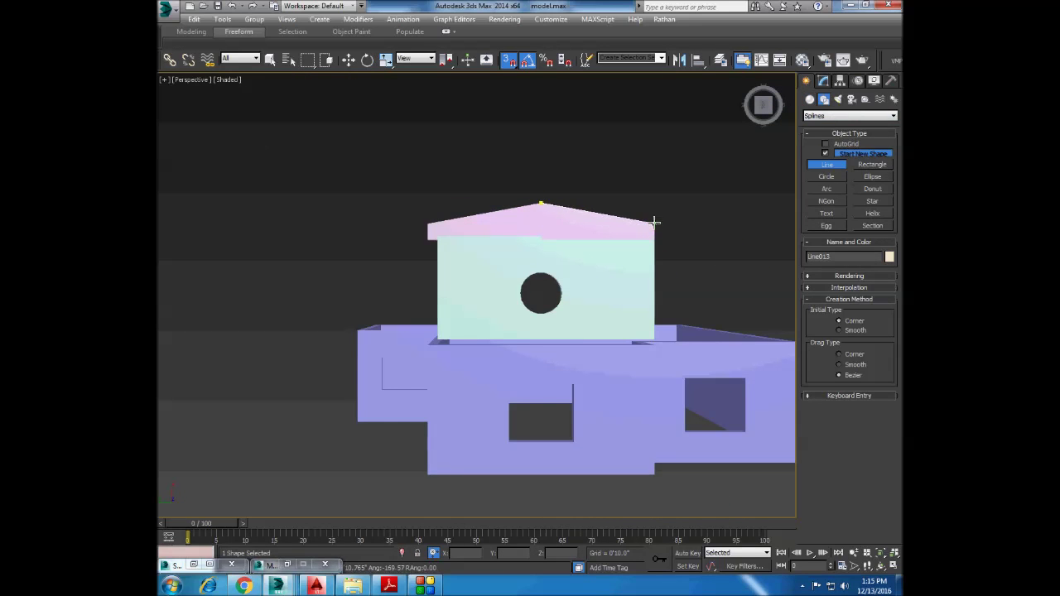
{"action": "right_click", "coordinate": [540, 200]}
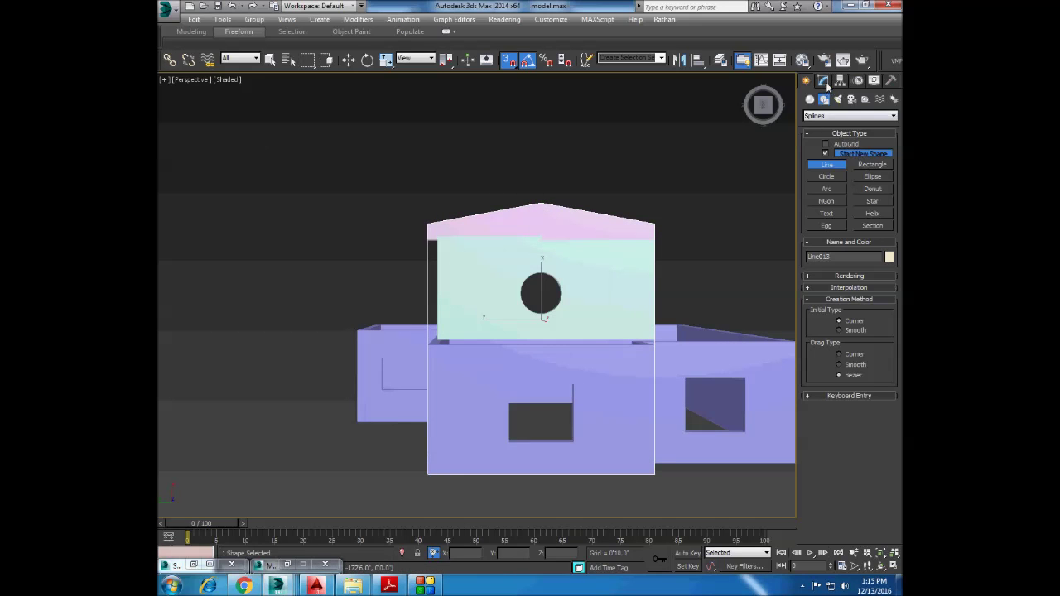
{"action": "left_click", "coordinate": [823, 80]}
{"action": "left_click", "coordinate": [836, 111]}
{"action": "left_click", "coordinate": [832, 172]}
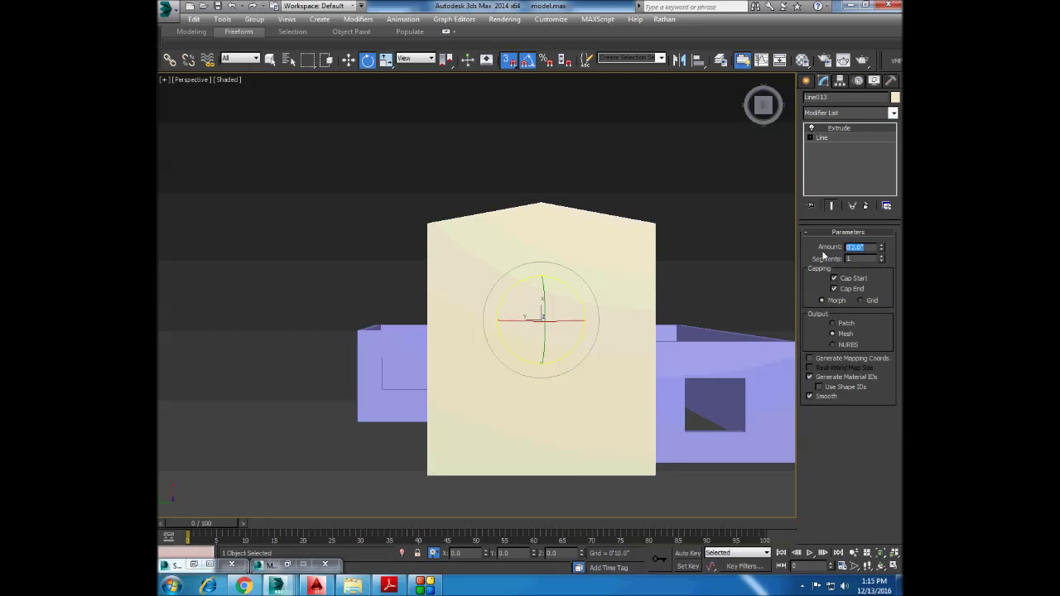
Orbit around the house and select the new extruded gable wall.
{"action": "scroll", "coordinate": [615, 274], "scroll_direction": "down", "scroll_amount": 5}
{"action": "mouse_move", "coordinate": [306, 89]}
{"action": "middle_mouse_down", "text": "alt"}
{"action": "mouse_move", "coordinate": [593, 430]}
{"action": "mouse_move", "coordinate": [606, 237]}
{"action": "middle_mouse_up", "text": "alt"}
{"action": "scroll", "coordinate": [605, 277], "scroll_direction": "up", "scroll_amount": 2}
{"action": "key", "text": "e"}
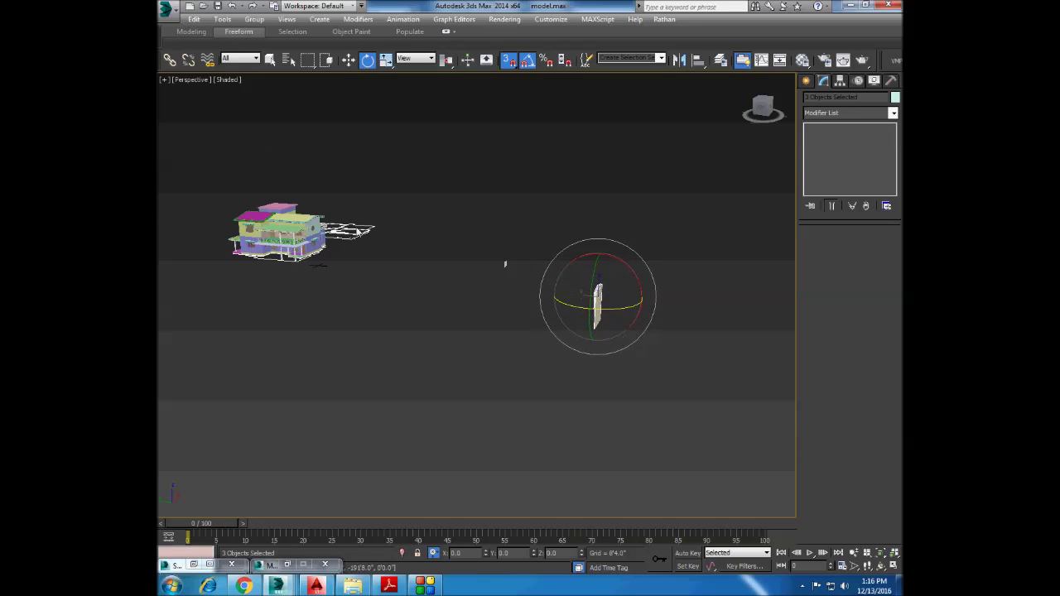
{"action": "middle_click_drag", "start_coordinate": [505, 264], "coordinate": [586, 208], "text": "alt"}
{"action": "left_click", "coordinate": [560, 249]}
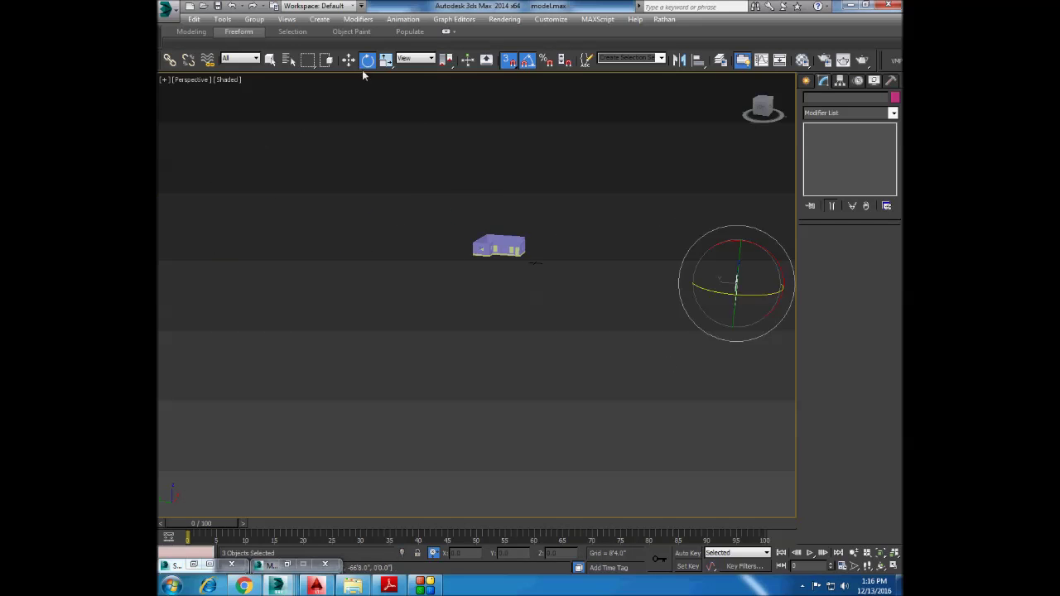
{"action": "scroll", "coordinate": [623, 282], "scroll_direction": "up", "scroll_amount": 5}
{"action": "mouse_move", "coordinate": [525, 284]}
{"action": "middle_mouse_down", "text": "alt"}
{"action": "mouse_move", "coordinate": [624, 303]}
{"action": "mouse_move", "coordinate": [628, 280]}
{"action": "middle_mouse_up", "text": "alt"}
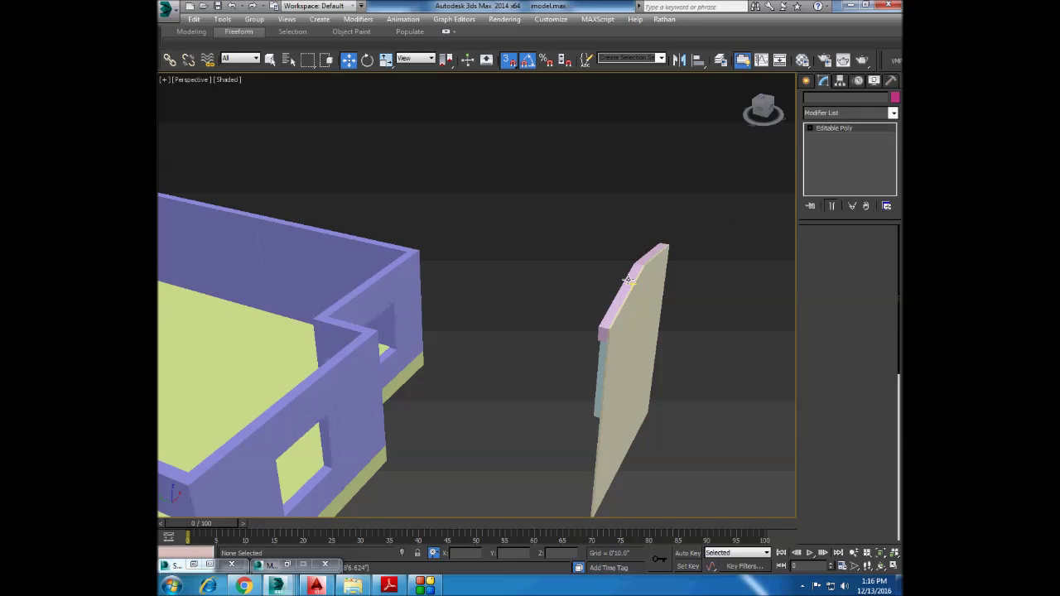
{"action": "left_click", "coordinate": [601, 349]}
{"action": "middle_click_drag", "start_coordinate": [601, 349], "coordinate": [646, 344], "text": "alt"}
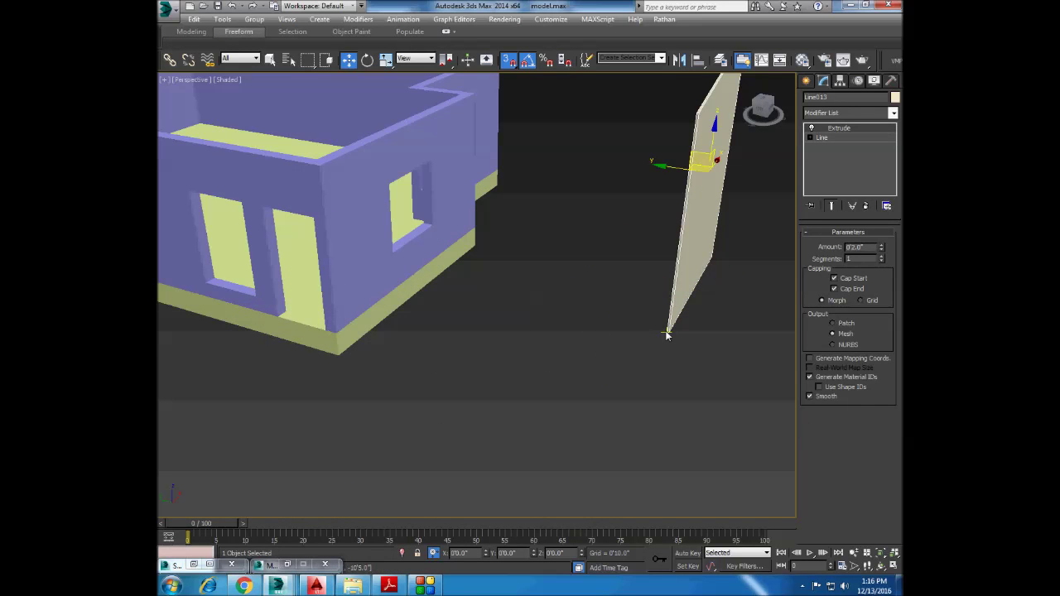
Create a box filling the gable wall's window opening.
{"action": "scroll", "coordinate": [583, 351], "scroll_direction": "up", "scroll_amount": 3}
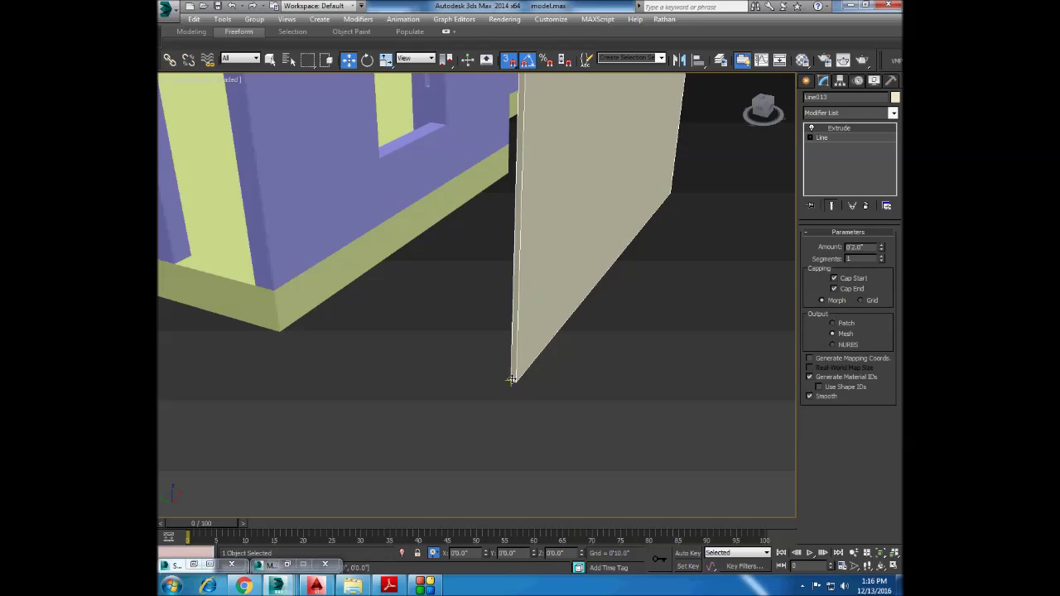
{"action": "scroll", "coordinate": [512, 379], "scroll_direction": "down", "scroll_amount": 5}
{"action": "middle_click_drag", "start_coordinate": [512, 379], "coordinate": [546, 381], "text": "alt"}
{"action": "left_click", "coordinate": [547, 382]}
{"action": "left_click", "coordinate": [805, 80]}
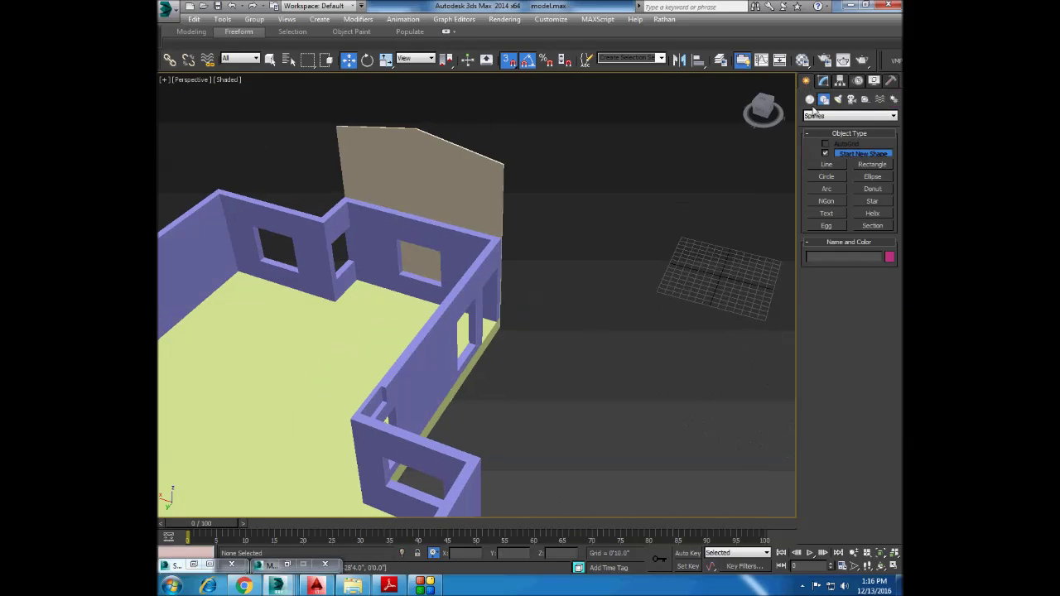
{"action": "left_click", "coordinate": [406, 268]}
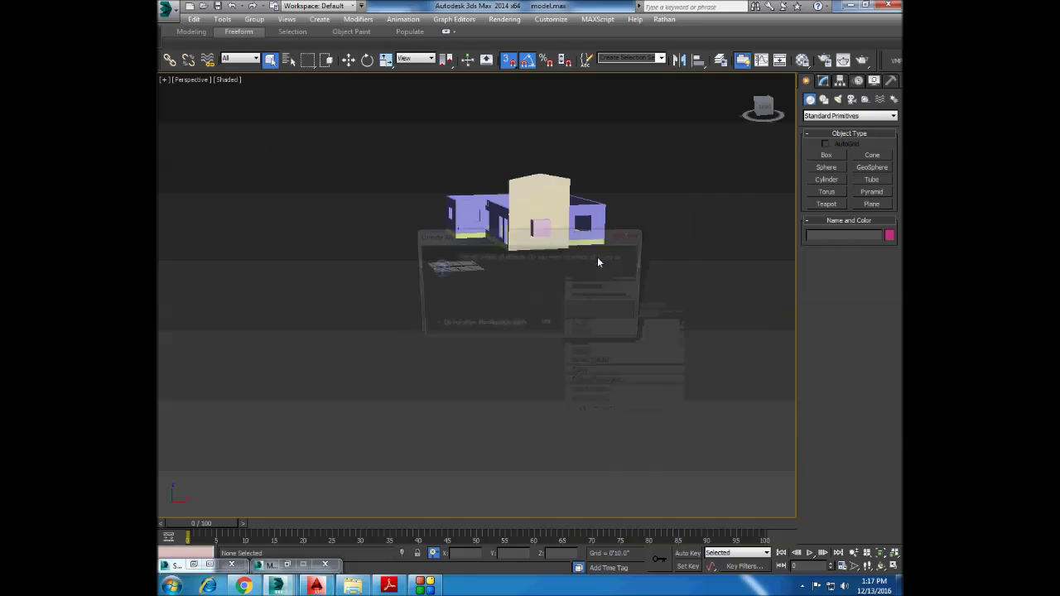
Convert the gable wall to an editable mesh.
{"action": "left_click", "coordinate": [513, 214]}
{"action": "scroll", "coordinate": [514, 214], "scroll_direction": "up", "scroll_amount": 10}
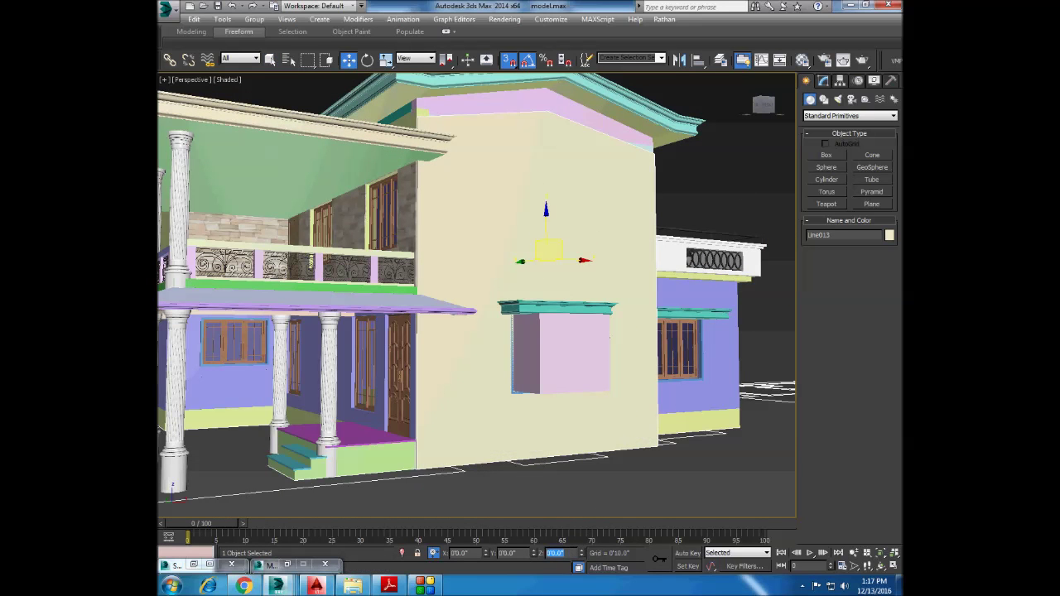
{"action": "right_click", "coordinate": [472, 314]}
{"action": "left_click", "coordinate": [637, 439]}
{"action": "right_click", "coordinate": [584, 173]}
{"action": "left_click", "coordinate": [745, 279]}
Hide everything except the side wall and its window, then draw Cylinder001.
{"action": "mouse_move", "coordinate": [497, 331]}
{"action": "middle_mouse_down", "text": "alt"}
{"action": "mouse_move", "coordinate": [394, 426]}
{"action": "mouse_move", "coordinate": [419, 356]}
{"action": "middle_mouse_up", "text": "alt"}
{"action": "left_click_drag", "start_coordinate": [420, 356], "coordinate": [759, 442]}
{"action": "left_click", "coordinate": [687, 454]}
{"action": "mouse_move", "coordinate": [687, 454]}
{"action": "middle_mouse_down", "text": "alt"}
{"action": "mouse_move", "coordinate": [686, 265]}
{"action": "mouse_move", "coordinate": [663, 240]}
{"action": "middle_mouse_up", "text": "alt"}
{"action": "scroll", "coordinate": [644, 209], "scroll_direction": "up", "scroll_amount": 5}
{"action": "scroll", "coordinate": [644, 208], "scroll_direction": "down", "scroll_amount": 5}
{"action": "left_click", "coordinate": [653, 220]}
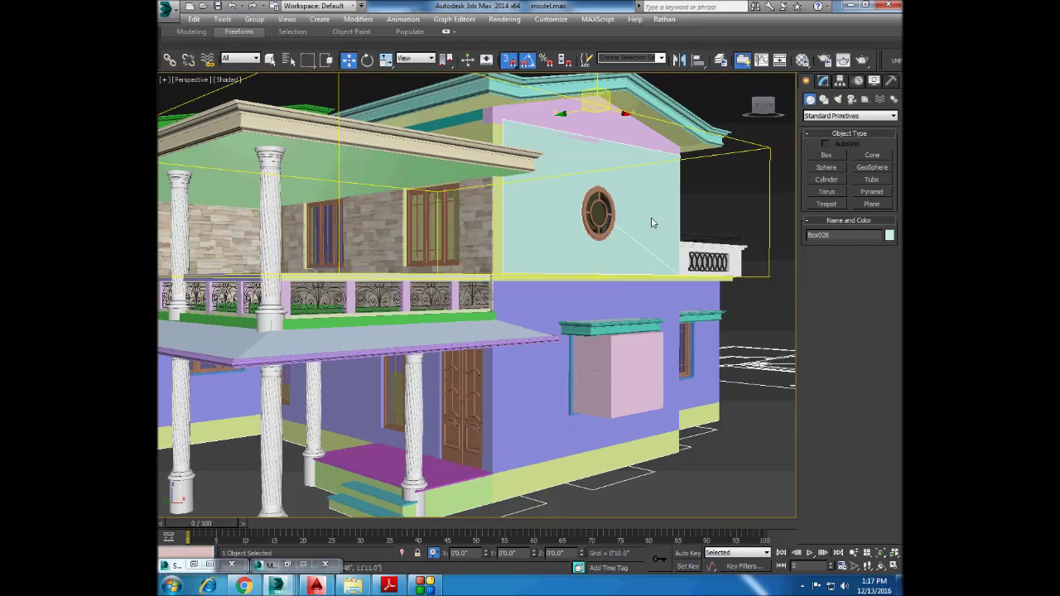
{"action": "right_click", "coordinate": [634, 220]}
{"action": "left_click", "coordinate": [687, 177]}
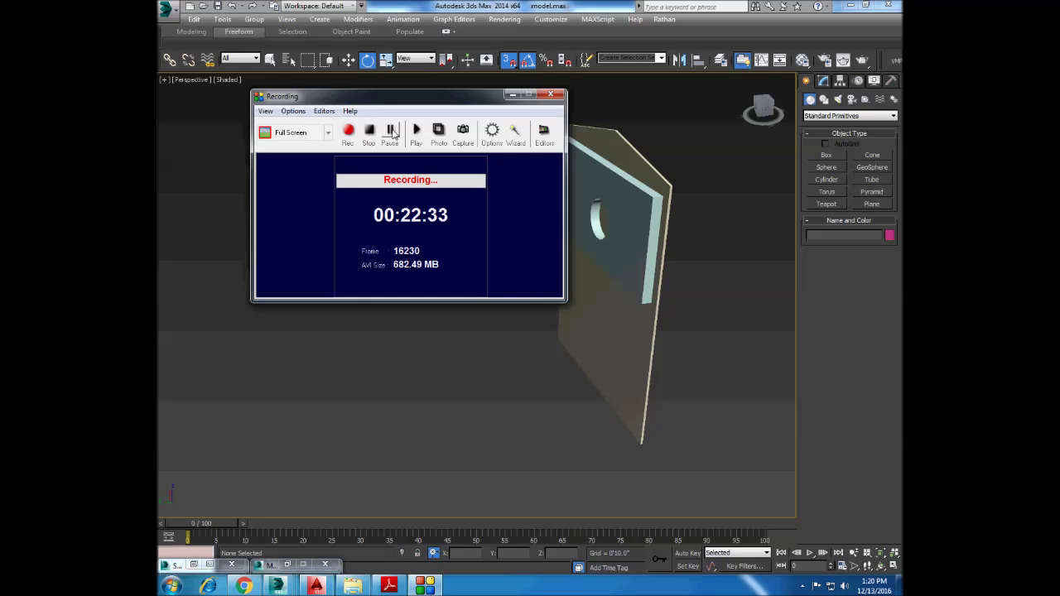
{"action": "left_click_drag", "start_coordinate": [419, 378], "coordinate": [445, 381]}
Finish the cylinder and move it onto the gable wall, then open its parameters.
{"action": "left_click", "coordinate": [489, 336]}
{"action": "key", "text": "e"}
{"action": "key", "text": "w"}
{"action": "left_click_drag", "start_coordinate": [438, 374], "coordinate": [622, 237]}
{"action": "middle_click_drag", "start_coordinate": [497, 331], "coordinate": [547, 323], "text": "alt"}
{"action": "left_click", "coordinate": [823, 81]}
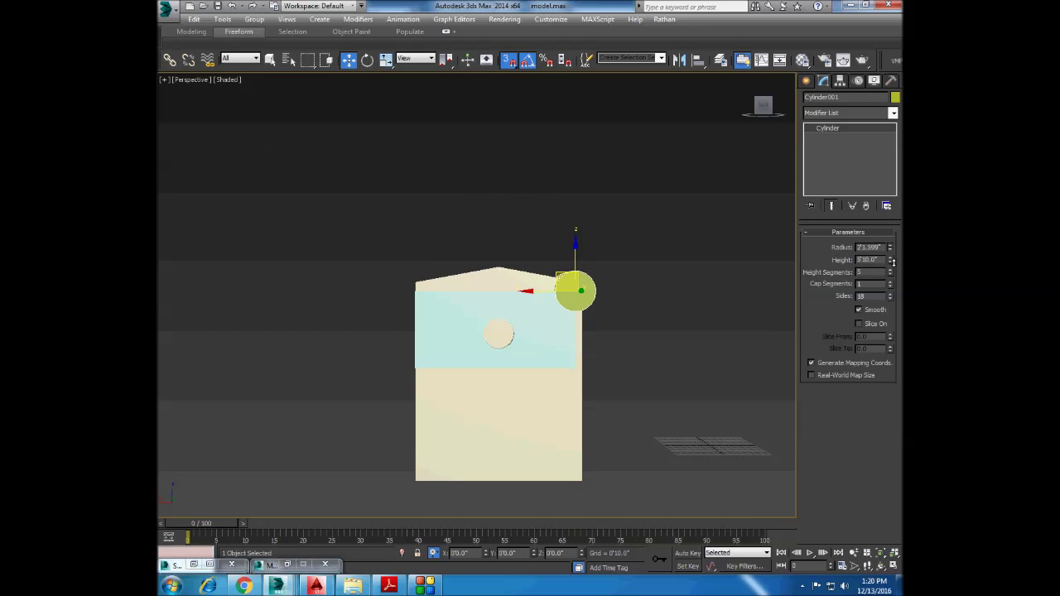
Check the front view, select the gable wall and hide the rest of the house.
{"action": "left_click", "coordinate": [893, 570]}
{"action": "key", "text": "alt+w"}
{"action": "scroll", "coordinate": [530, 276], "scroll_direction": "up", "scroll_amount": 2}
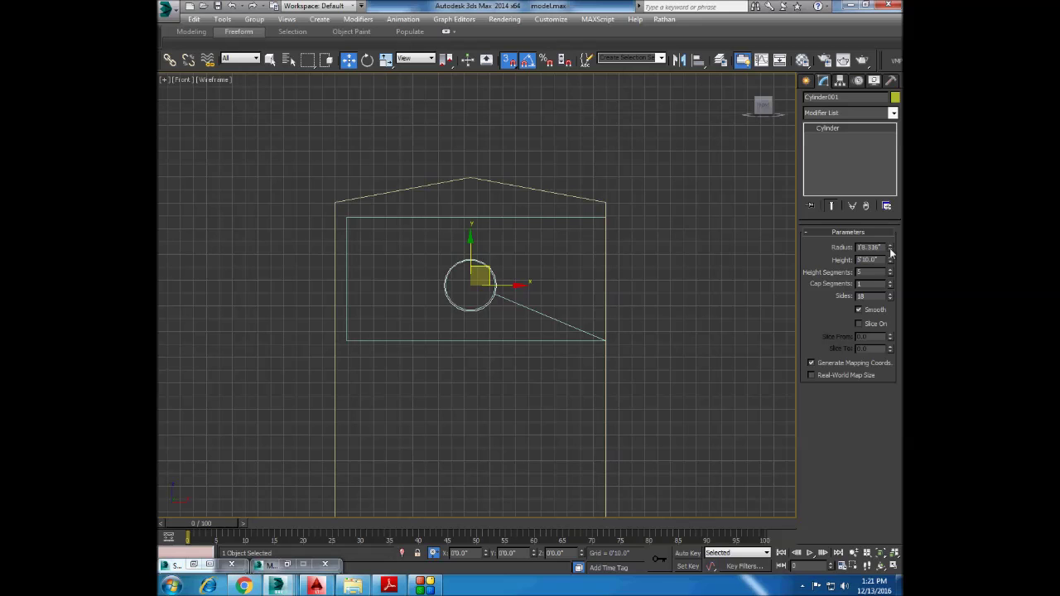
{"action": "key", "text": "alt+w"}
{"action": "left_click", "coordinate": [655, 439]}
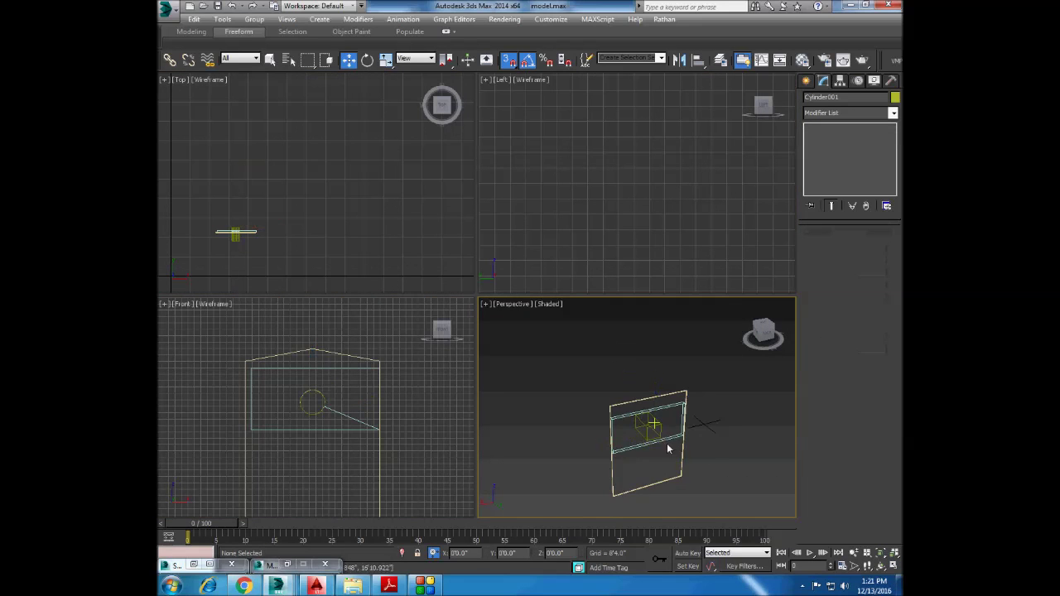
{"action": "right_click", "coordinate": [726, 402]}
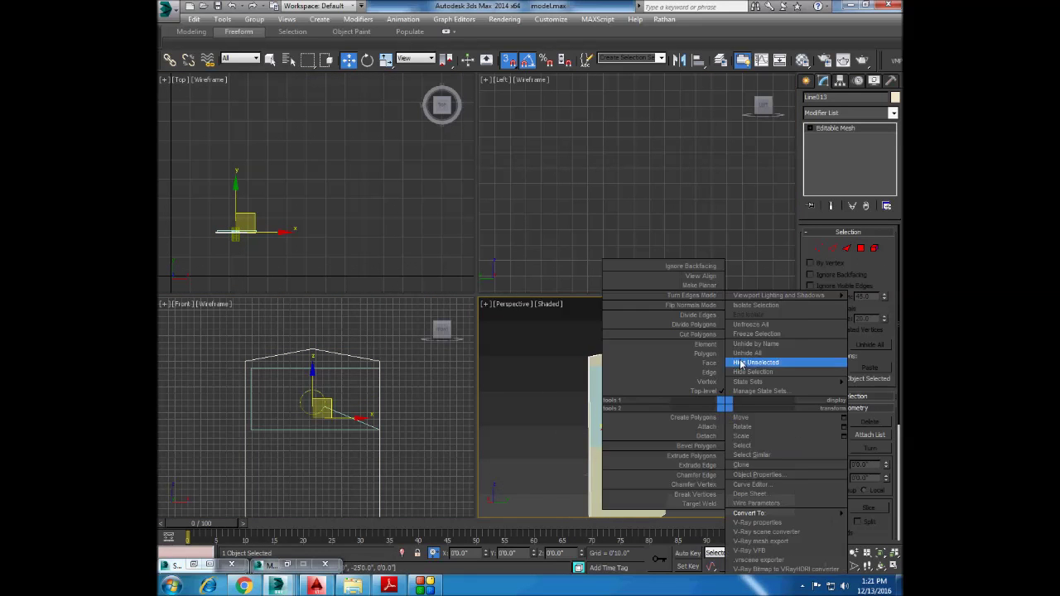
{"action": "left_click", "coordinate": [787, 354]}
{"action": "right_click", "coordinate": [589, 389]}
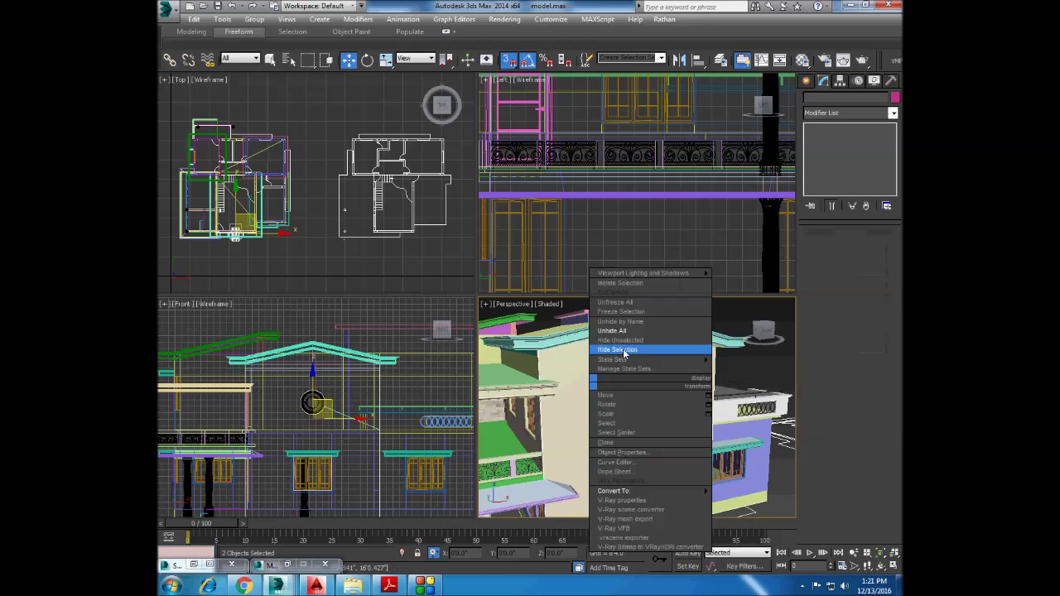
{"action": "left_click", "coordinate": [629, 348]}
Boolean-subtract the cylinder from the gable wall to cut a round window.
{"action": "left_click", "coordinate": [805, 80]}
{"action": "left_click", "coordinate": [850, 115]}
{"action": "left_click", "coordinate": [836, 147]}
{"action": "left_click", "coordinate": [826, 191]}
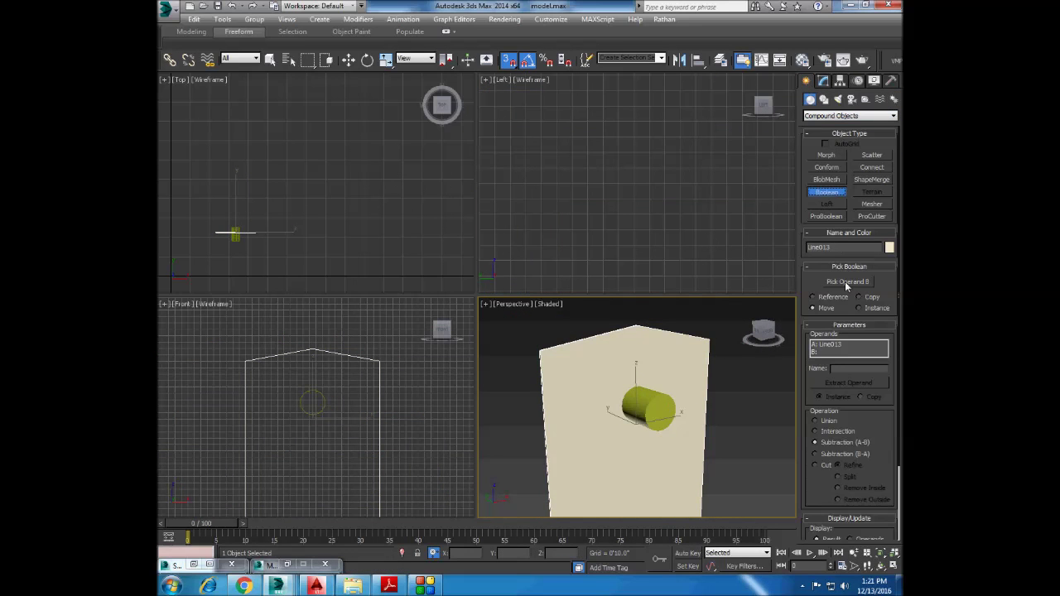
{"action": "left_click", "coordinate": [270, 60]}
Unhide all house geometry and orbit in close to the porch beam.
{"action": "right_click", "coordinate": [647, 398]}
{"action": "left_click", "coordinate": [721, 343]}
{"action": "left_click", "coordinate": [580, 326]}
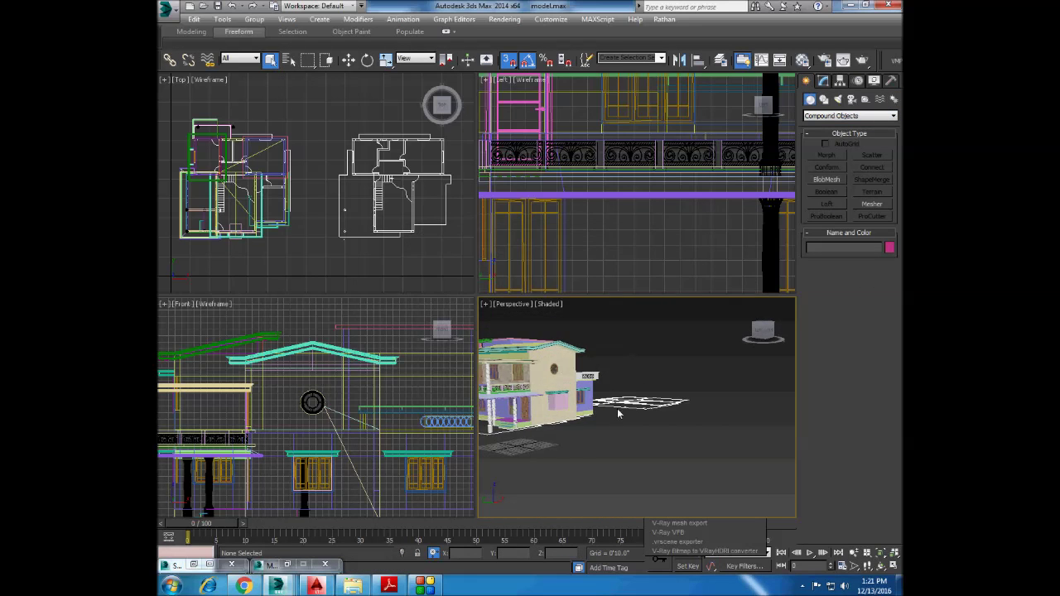
{"action": "key", "text": "alt+w"}
{"action": "middle_click_drag", "start_coordinate": [514, 366], "coordinate": [379, 304], "text": "alt"}
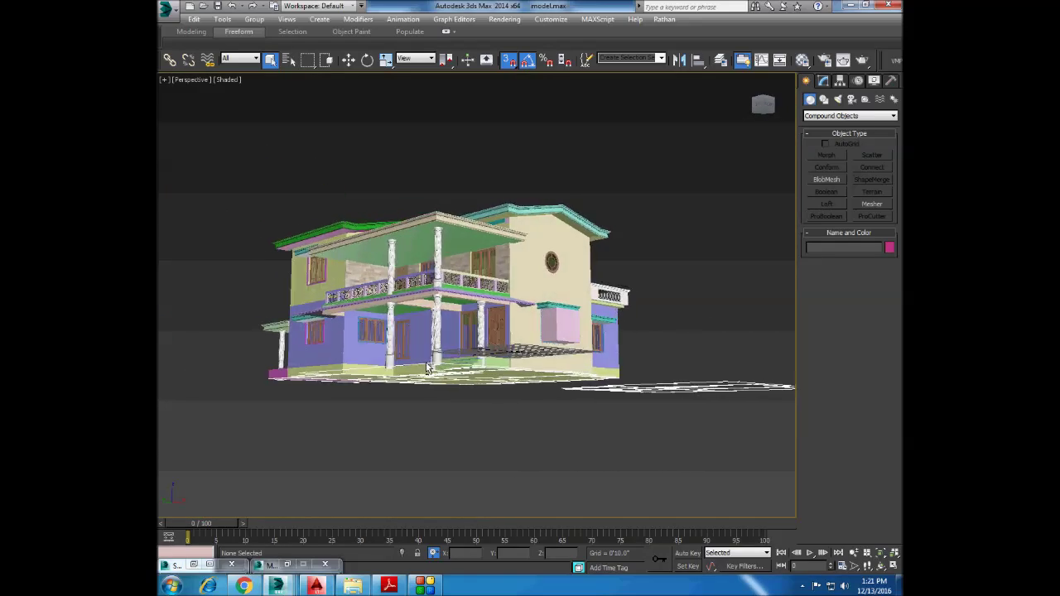
{"action": "scroll", "coordinate": [378, 303], "scroll_direction": "up", "scroll_amount": 5}
{"action": "left_click", "coordinate": [378, 303]}
{"action": "middle_click_drag", "start_coordinate": [378, 303], "coordinate": [457, 293], "text": "alt"}
{"action": "left_click", "coordinate": [437, 589]}
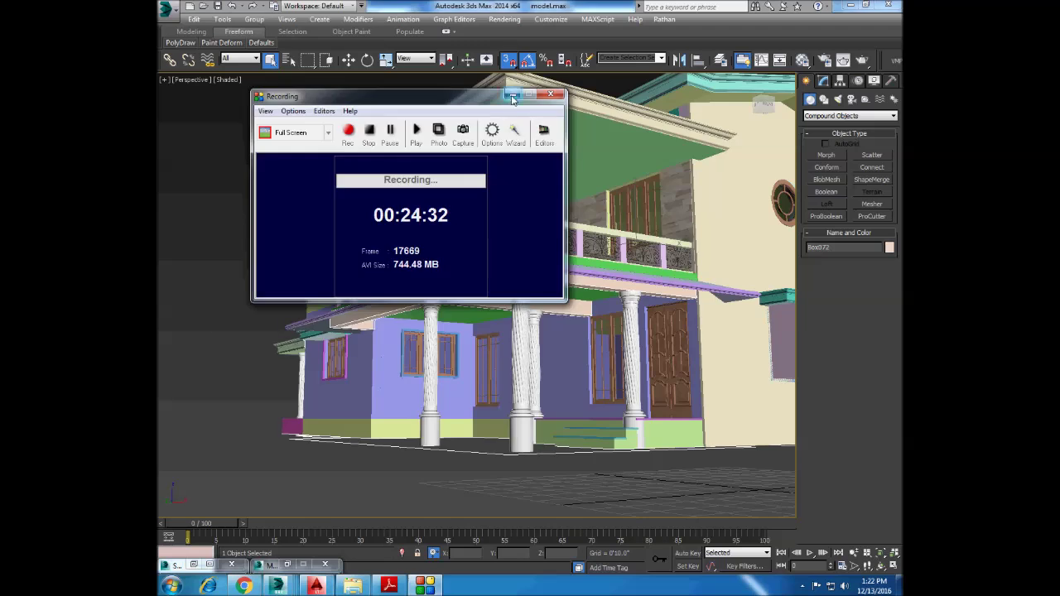
Select the porch beam's polygons and raise them slightly.
{"action": "right_click", "coordinate": [484, 273]}
{"action": "left_click", "coordinate": [620, 272]}
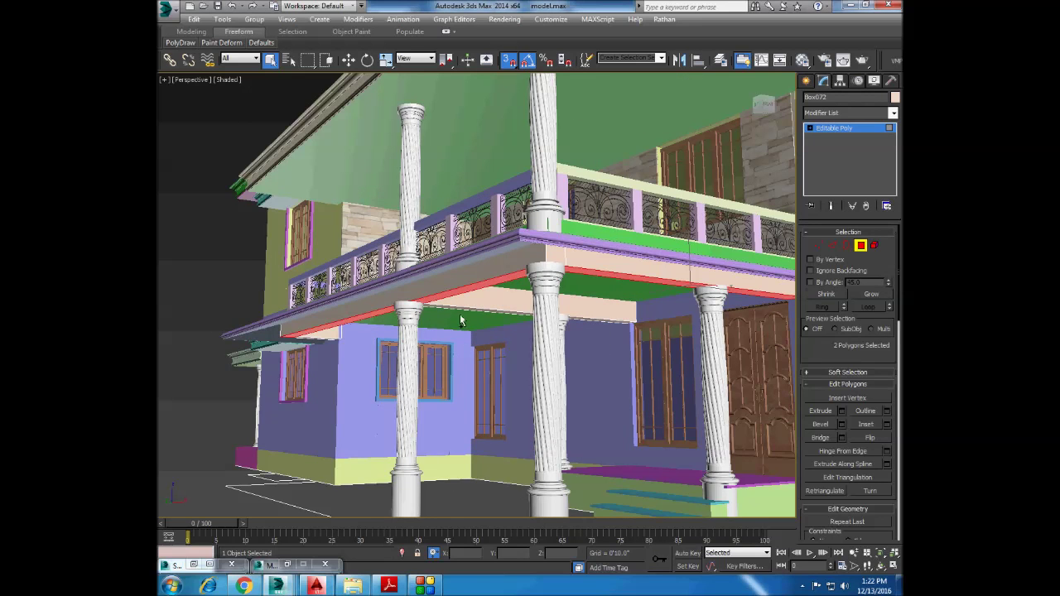
{"action": "middle_click_drag", "start_coordinate": [296, 346], "coordinate": [373, 273], "text": "alt"}
{"action": "key", "text": "w"}
{"action": "left_click", "coordinate": [530, 217], "text": "ctrl"}
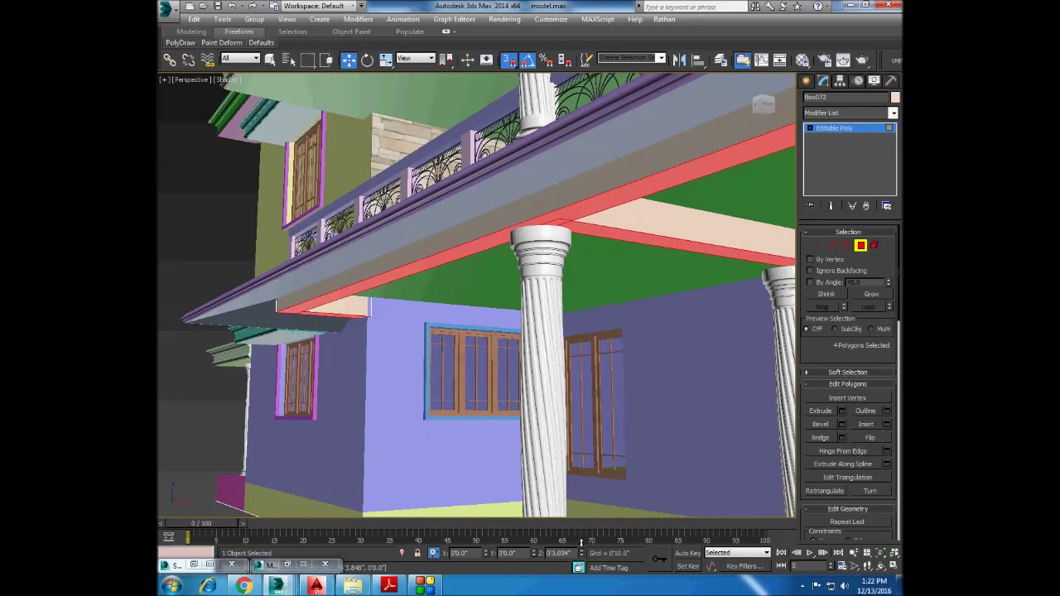
{"action": "left_click_drag", "start_coordinate": [580, 533], "coordinate": [582, 524]}
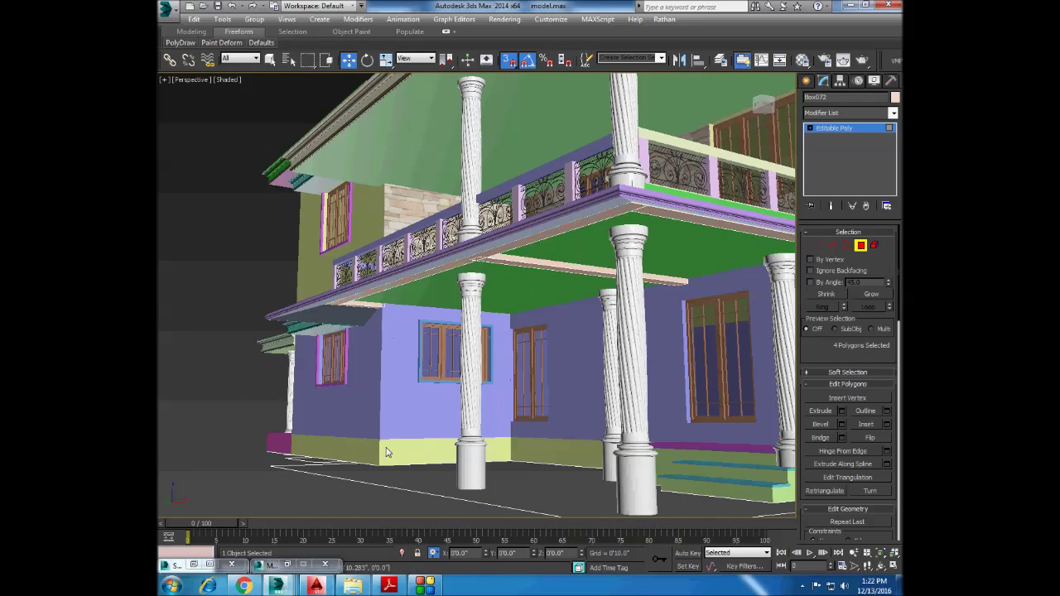
Convert the right-hand porch columns to Editable Poly at vertex level.
{"action": "left_click", "coordinate": [627, 265], "text": "ctrl"}
{"action": "left_click", "coordinate": [610, 348], "text": "ctrl"}
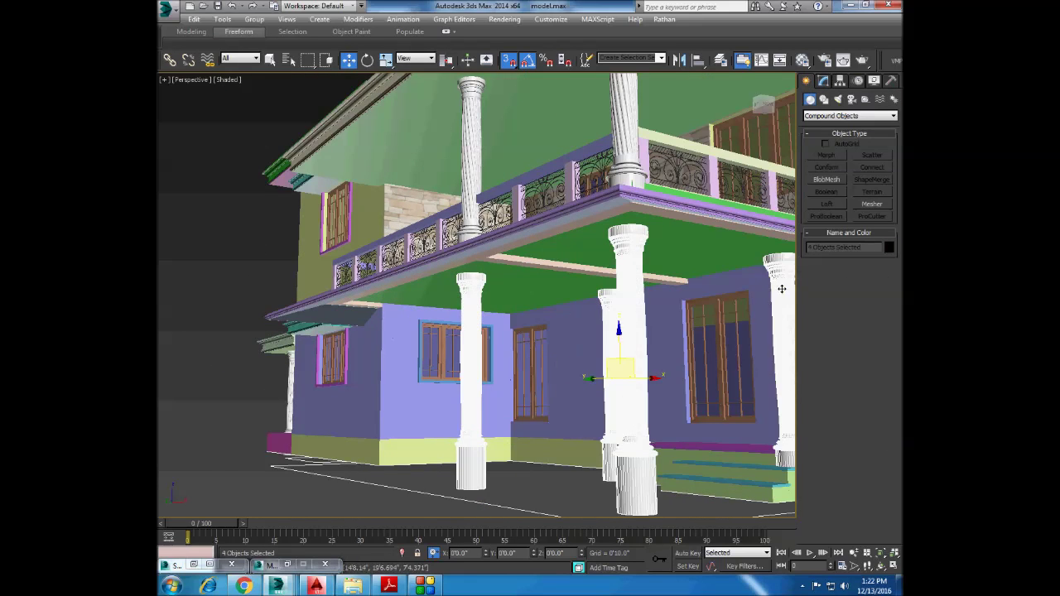
{"action": "key", "text": "z"}
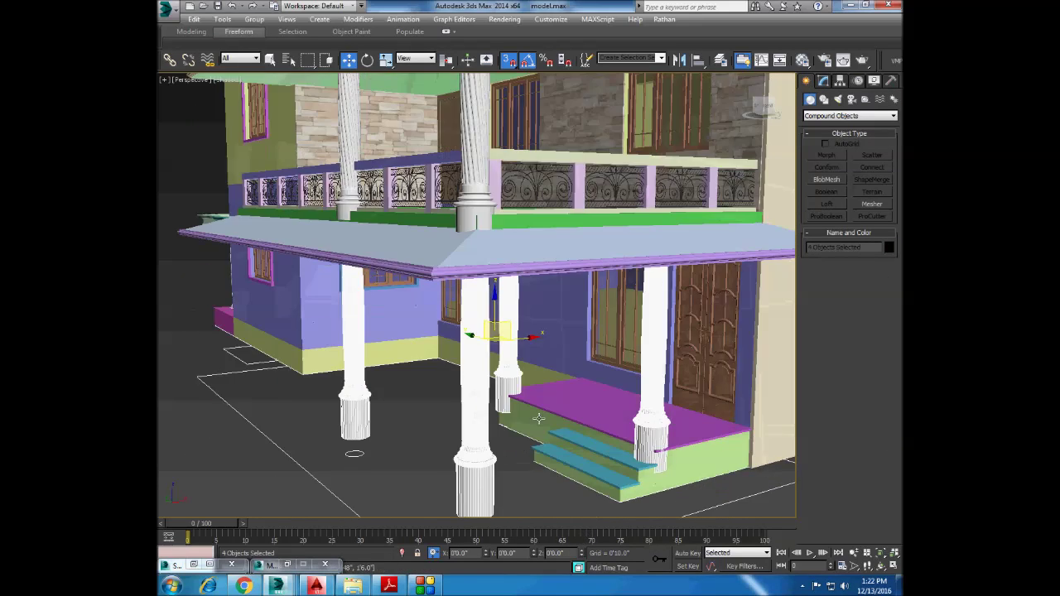
{"action": "right_click", "coordinate": [480, 331]}
{"action": "left_click", "coordinate": [638, 440]}
{"action": "left_click", "coordinate": [818, 246]}
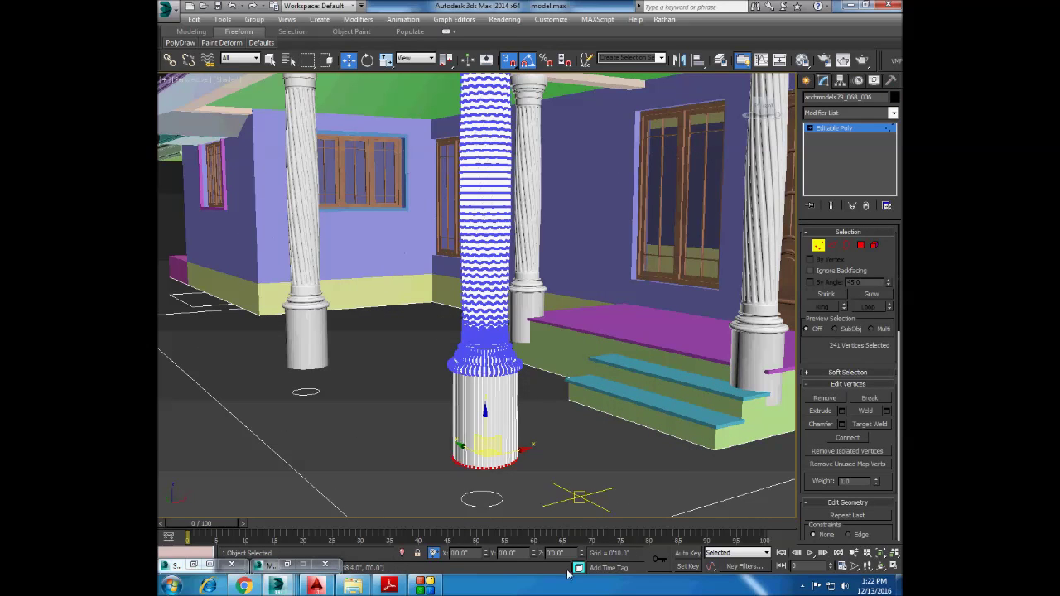
{"action": "scroll", "coordinate": [496, 299], "scroll_direction": "down", "scroll_amount": 5}
{"action": "middle_click_drag", "start_coordinate": [497, 299], "coordinate": [546, 288], "text": "alt"}
{"action": "scroll", "coordinate": [547, 287], "scroll_direction": "up", "scroll_amount": 5}
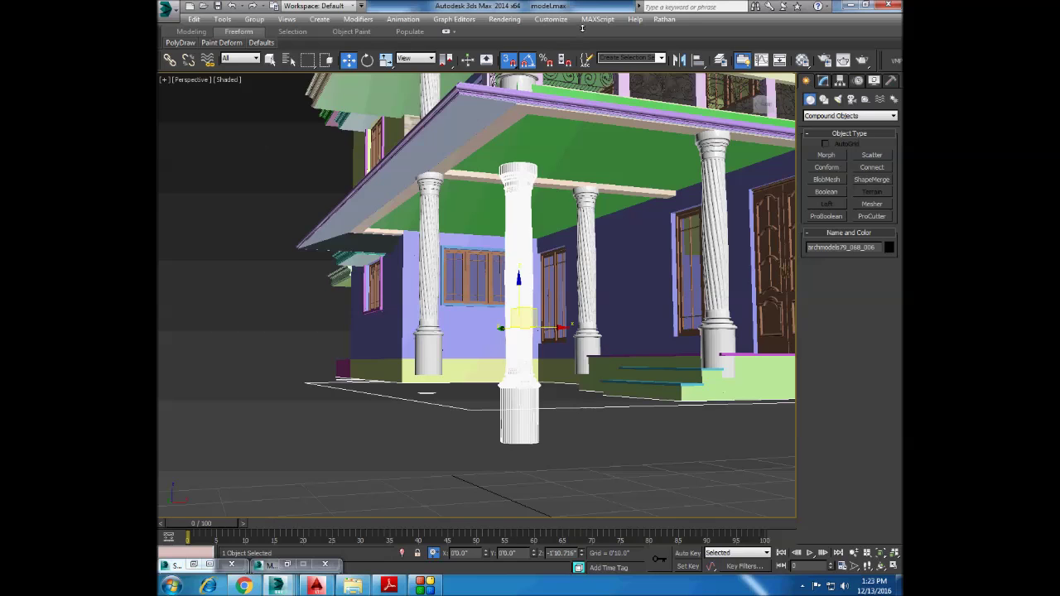
Inspect the isolated white column, then lower the front plain column toward the ground.
{"action": "key", "text": "alt+q"}
{"action": "left_click", "coordinate": [518, 229]}
{"action": "key", "text": "r"}
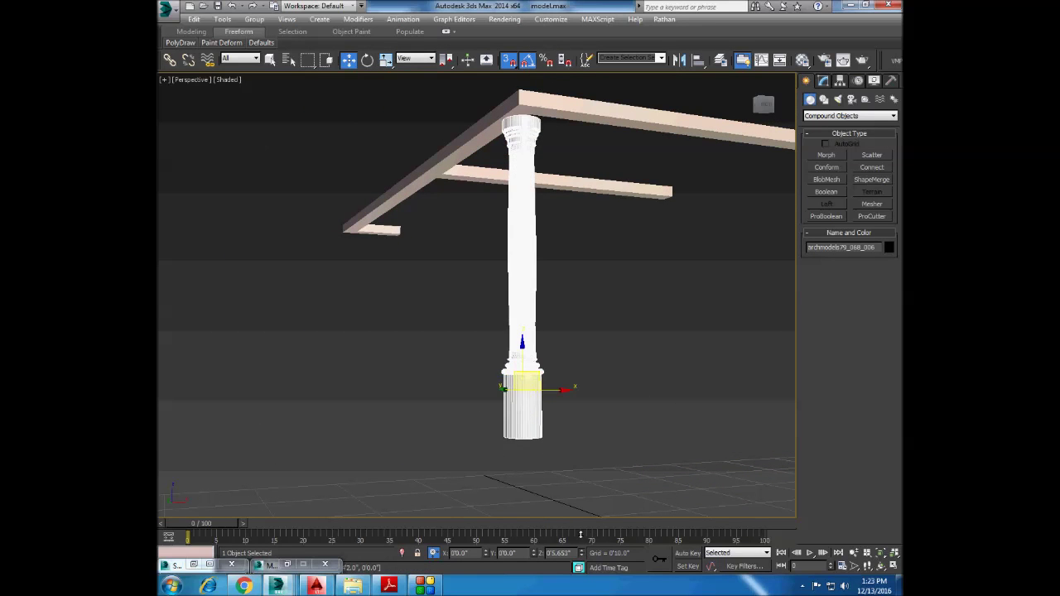
{"action": "key", "text": "alt+q"}
{"action": "left_click", "coordinate": [547, 324]}
{"action": "scroll", "coordinate": [497, 331], "scroll_direction": "up", "scroll_amount": 3}
{"action": "mouse_move", "coordinate": [496, 331]}
{"action": "middle_mouse_down", "text": "alt"}
{"action": "mouse_move", "coordinate": [476, 404]}
{"action": "mouse_move", "coordinate": [431, 315]}
{"action": "mouse_move", "coordinate": [521, 346]}
{"action": "middle_mouse_up", "text": "alt"}
{"action": "left_click", "coordinate": [521, 345]}
{"action": "left_click_drag", "start_coordinate": [527, 331], "coordinate": [583, 583]}
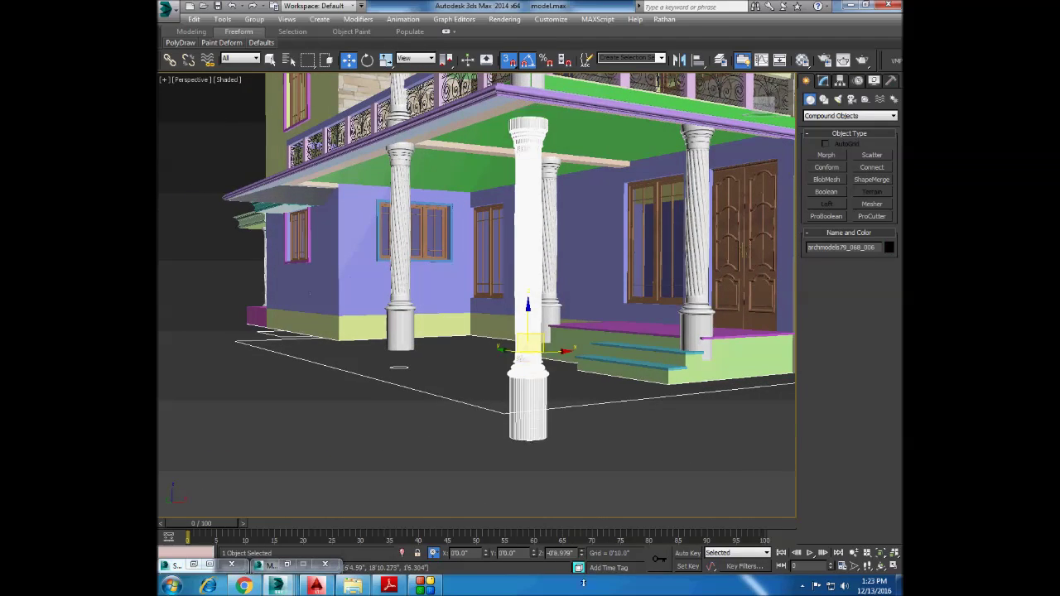
Convert the front plain column to Editable Poly and orbit around it.
{"action": "right_click", "coordinate": [523, 404]}
{"action": "left_click", "coordinate": [703, 511]}
{"action": "key", "text": "1"}
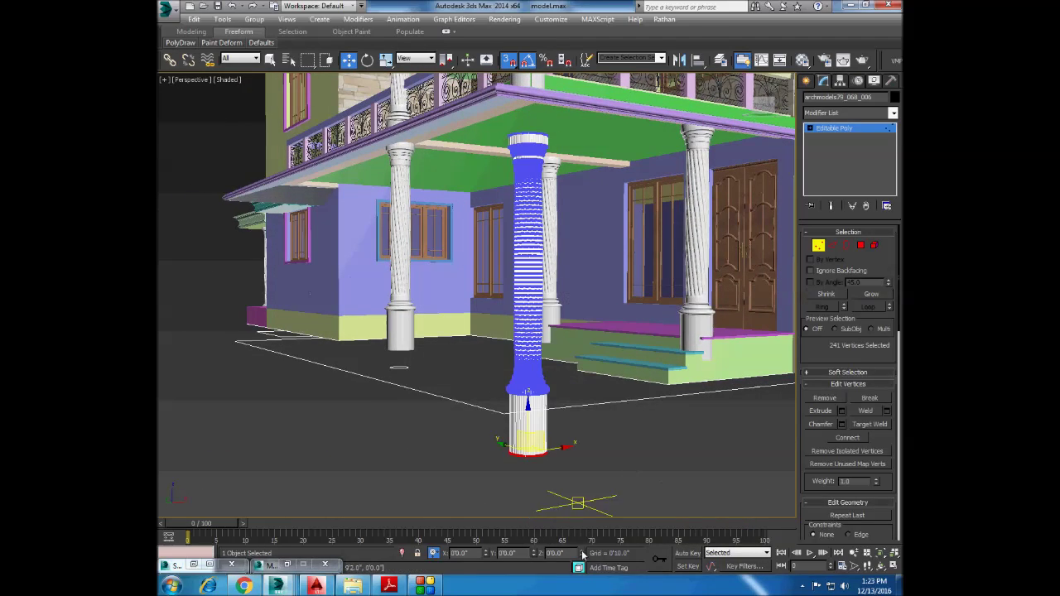
{"action": "key", "text": "1"}
{"action": "middle_click_drag", "start_coordinate": [581, 506], "coordinate": [491, 264], "text": "alt"}
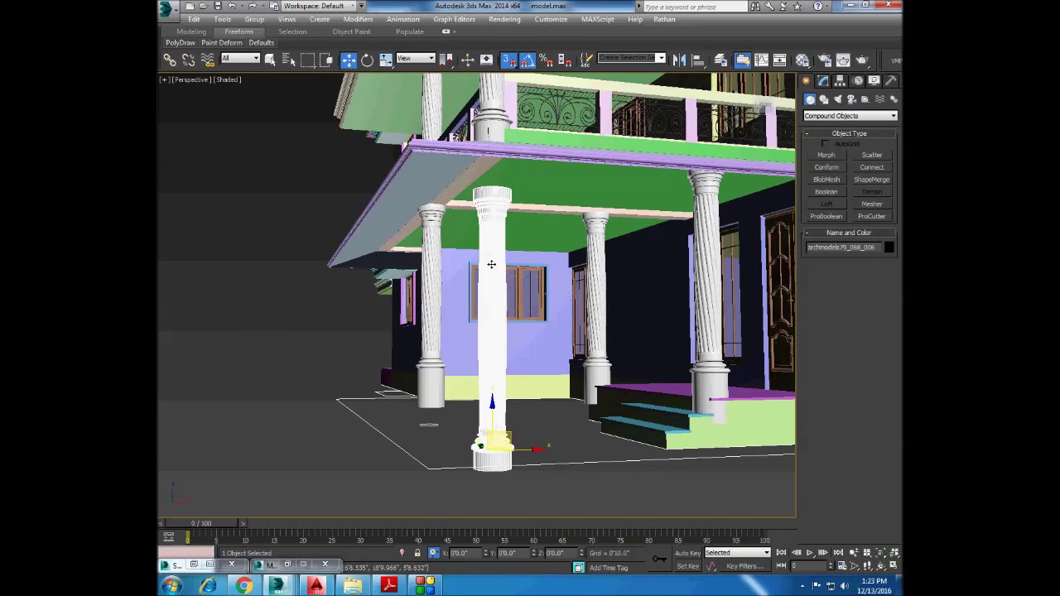
{"action": "middle_click_drag", "start_coordinate": [494, 509], "coordinate": [491, 364], "text": "alt"}
Isolate two columns, view them from above and copy them.
{"action": "key", "text": "w"}
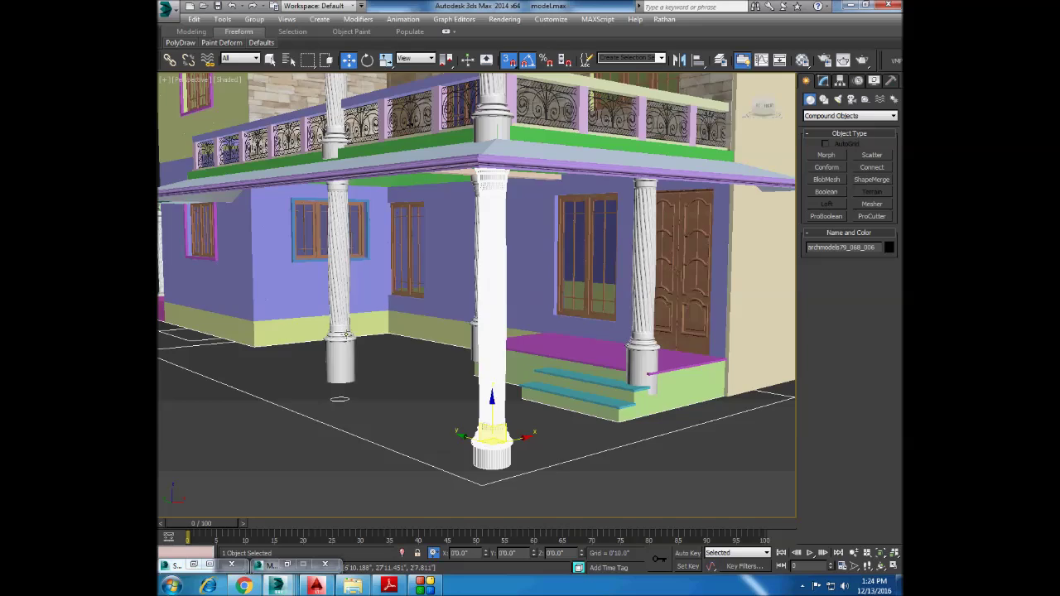
{"action": "left_click", "coordinate": [339, 273], "text": "ctrl"}
{"action": "key", "text": "alt+q"}
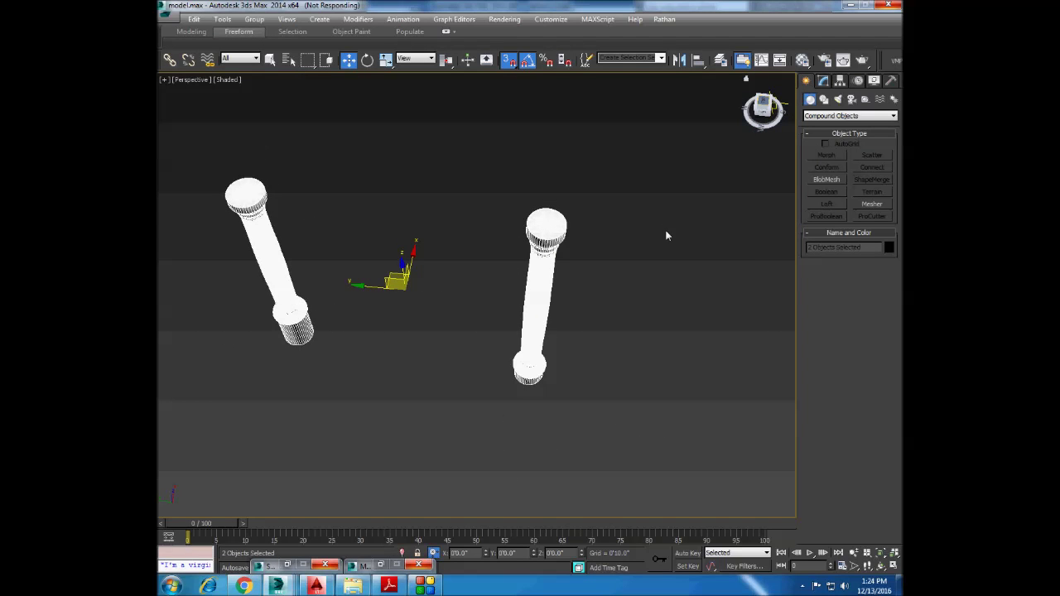
{"action": "middle_click_drag", "start_coordinate": [665, 231], "coordinate": [671, 394], "text": "alt"}
{"action": "key", "text": "ctrl+v"}
{"action": "left_click", "coordinate": [530, 341]}
{"action": "key", "text": "alt+q"}
{"action": "key", "text": "Return"}
Isolate another porch column, copy it, and restore the whole house view.
{"action": "mouse_move", "coordinate": [509, 253]}
{"action": "middle_mouse_down", "text": "alt"}
{"action": "mouse_move", "coordinate": [505, 298]}
{"action": "mouse_move", "coordinate": [497, 272]}
{"action": "middle_mouse_up", "text": "alt"}
{"action": "scroll", "coordinate": [505, 298], "scroll_direction": "down", "scroll_amount": 5}
{"action": "left_click", "coordinate": [497, 271]}
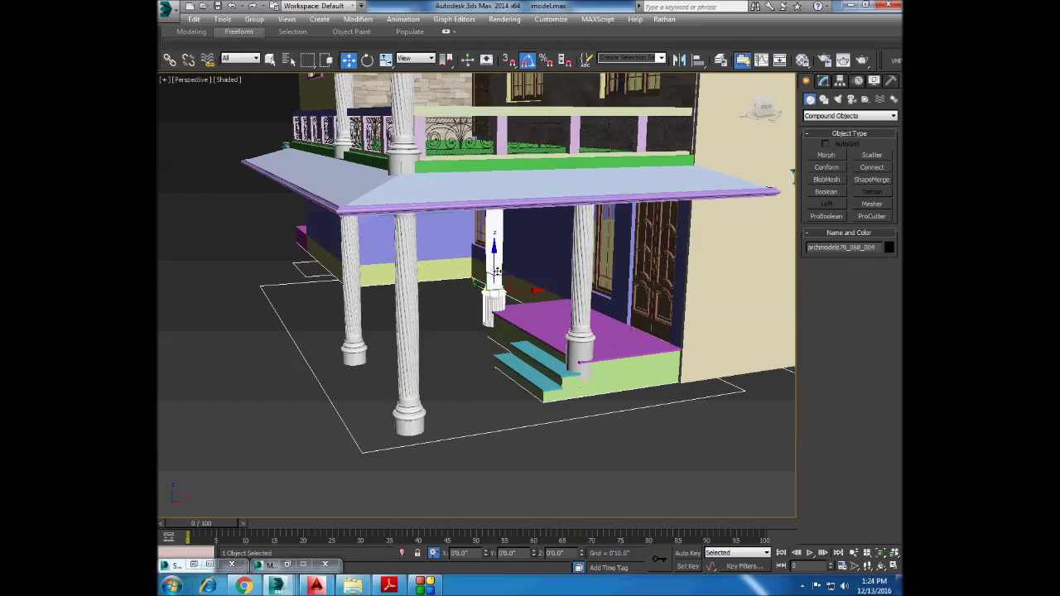
{"action": "key", "text": "alt+q"}
{"action": "middle_click_drag", "start_coordinate": [439, 341], "coordinate": [486, 313], "text": "alt"}
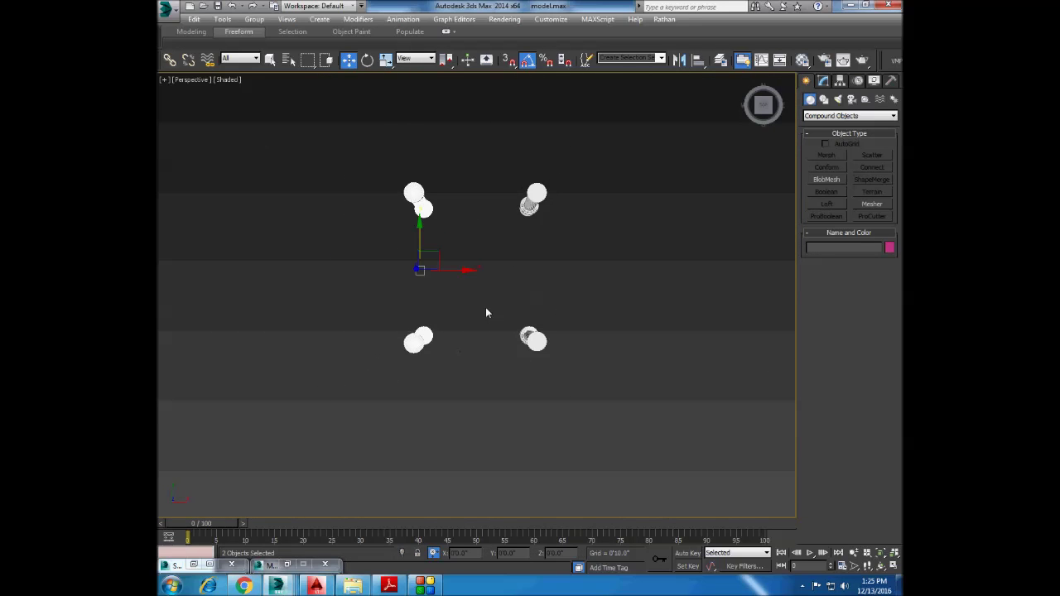
{"action": "key", "text": "ctrl+v"}
{"action": "left_click", "coordinate": [533, 338]}
{"action": "right_click", "coordinate": [542, 279]}
{"action": "left_click", "coordinate": [568, 303]}
{"action": "right_click", "coordinate": [608, 331]}
{"action": "left_click", "coordinate": [654, 343]}
Select the column by the porch steps and its shaft vertices to stretch it.
{"action": "scroll", "coordinate": [529, 368], "scroll_direction": "down", "scroll_amount": 10}
{"action": "scroll", "coordinate": [530, 331], "scroll_direction": "up", "scroll_amount": 5}
{"action": "scroll", "coordinate": [546, 282], "scroll_direction": "up", "scroll_amount": 5}
{"action": "left_click", "coordinate": [550, 273]}
{"action": "scroll", "coordinate": [539, 273], "scroll_direction": "down", "scroll_amount": 2}
{"action": "scroll", "coordinate": [538, 274], "scroll_direction": "up", "scroll_amount": 3}
{"action": "scroll", "coordinate": [539, 279], "scroll_direction": "up", "scroll_amount": 3}
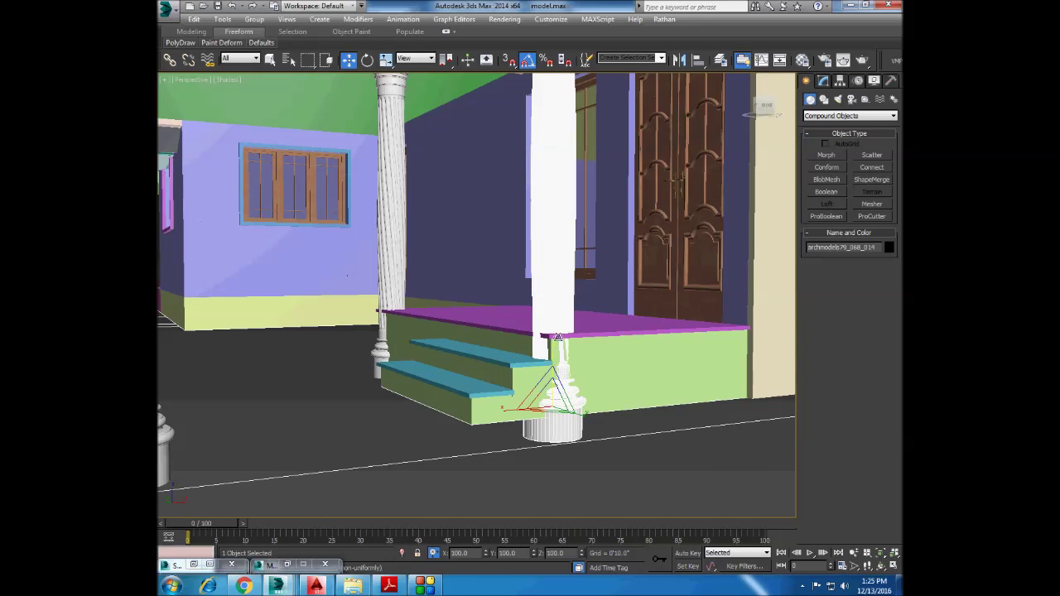
{"action": "middle_click_drag", "start_coordinate": [553, 365], "coordinate": [347, 73], "text": "alt"}
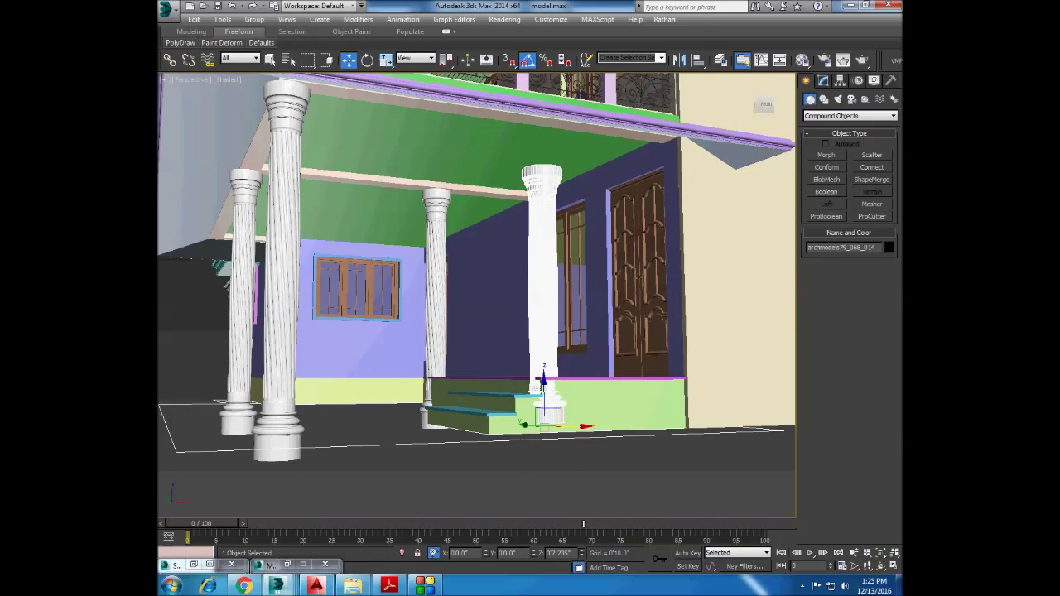
{"action": "scroll", "coordinate": [542, 364], "scroll_direction": "up", "scroll_amount": 3}
{"action": "scroll", "coordinate": [530, 347], "scroll_direction": "up", "scroll_amount": 3}
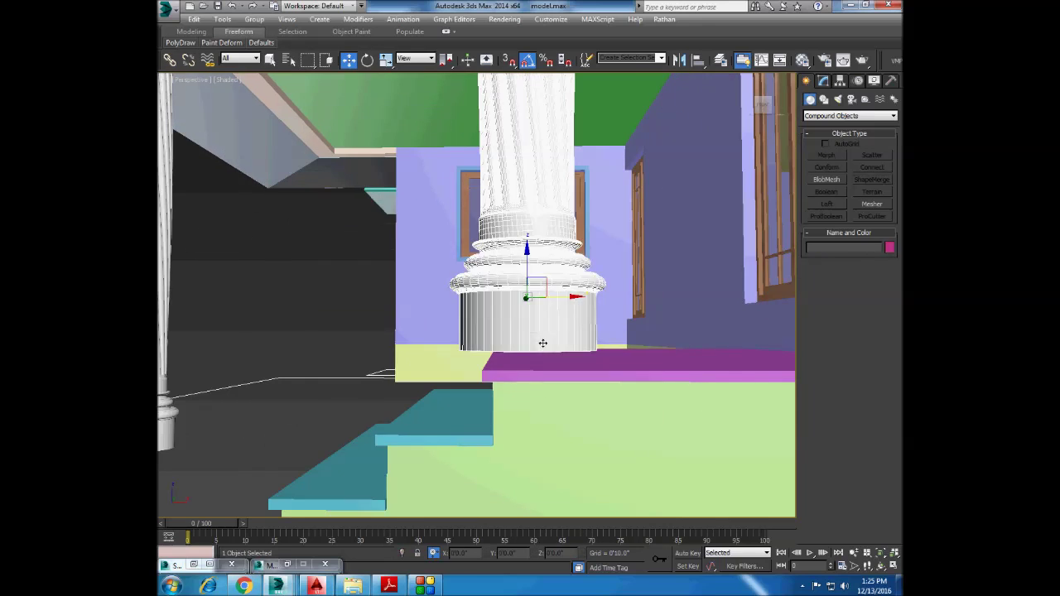
{"action": "key", "text": "1"}
{"action": "left_click_drag", "start_coordinate": [333, 342], "coordinate": [710, 414]}
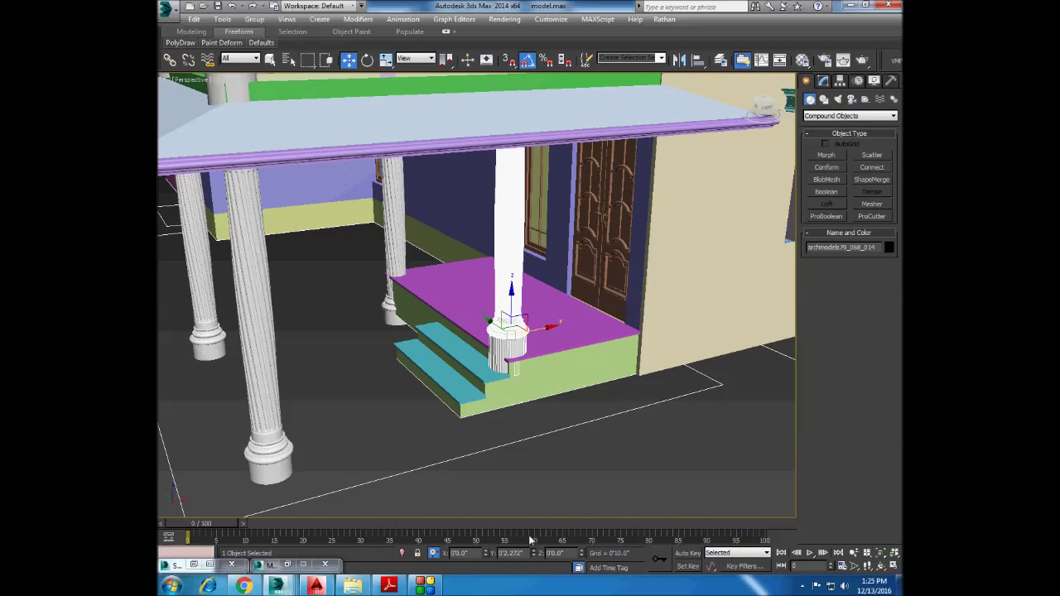
{"action": "middle_click_drag", "start_coordinate": [530, 373], "coordinate": [534, 311], "text": "alt"}
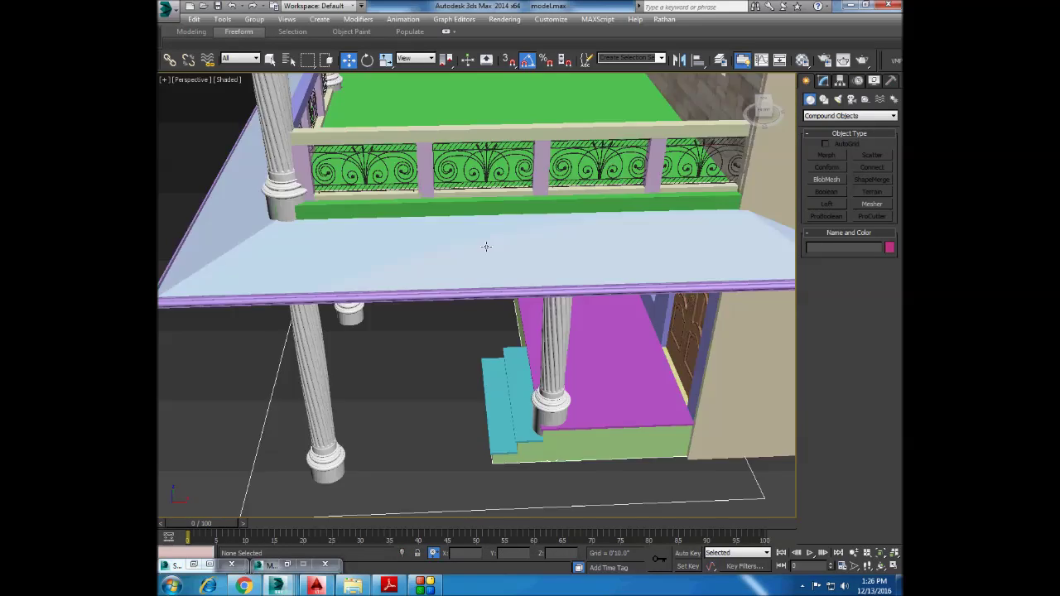
Select a porch column and pull back to a wider porch view.
{"action": "middle_click_drag", "start_coordinate": [508, 225], "coordinate": [516, 218], "text": "alt"}
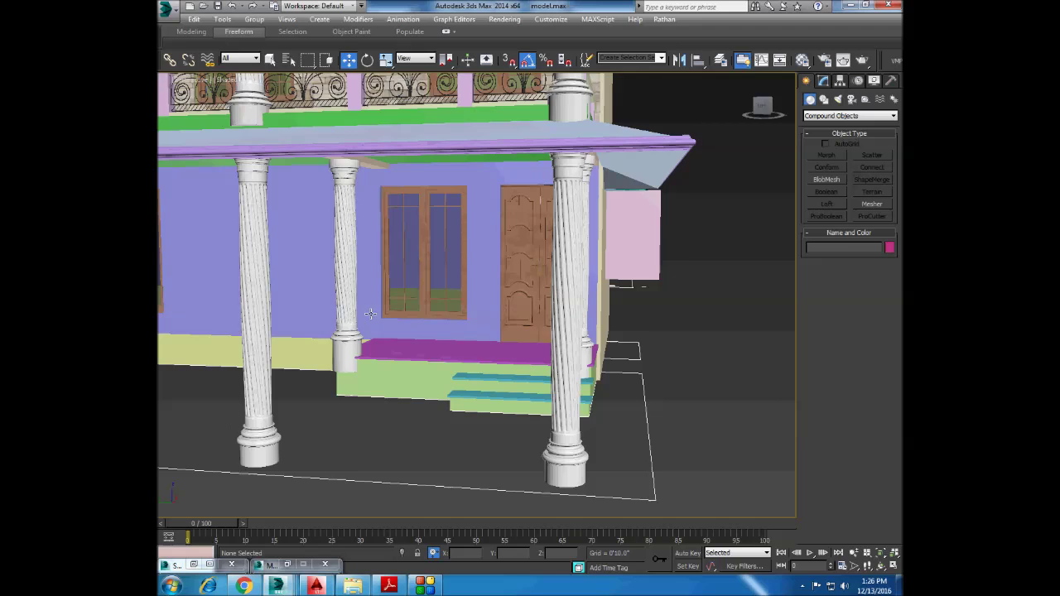
{"action": "left_click", "coordinate": [343, 296]}
{"action": "scroll", "coordinate": [343, 295], "scroll_direction": "up", "scroll_amount": 3}
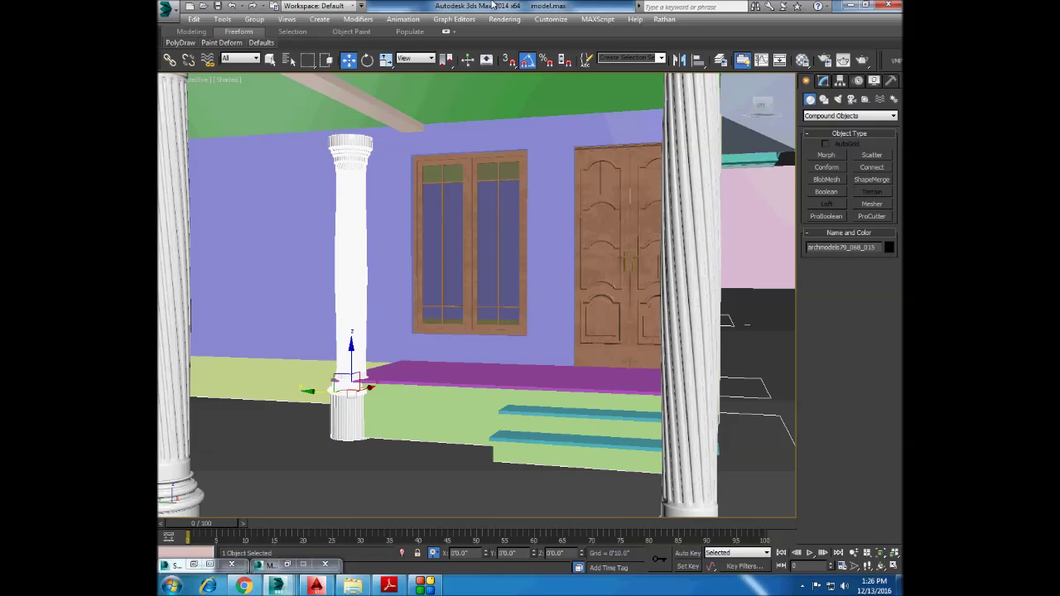
{"action": "middle_click_drag", "start_coordinate": [373, 398], "coordinate": [317, 403], "text": "alt"}
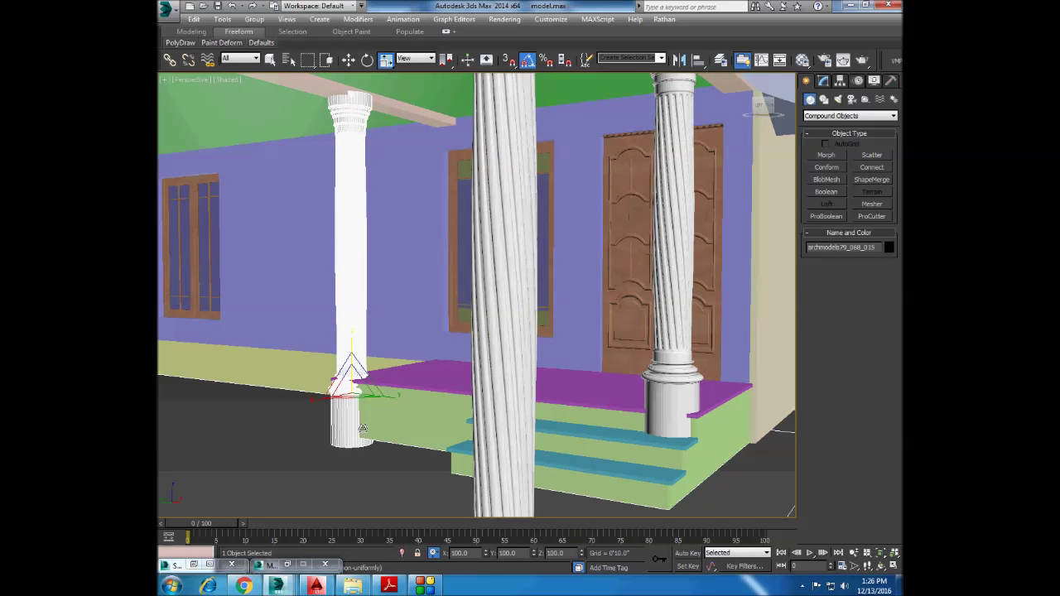
{"action": "key", "text": "q"}
{"action": "middle_click_drag", "start_coordinate": [300, 314], "coordinate": [307, 328], "text": "alt"}
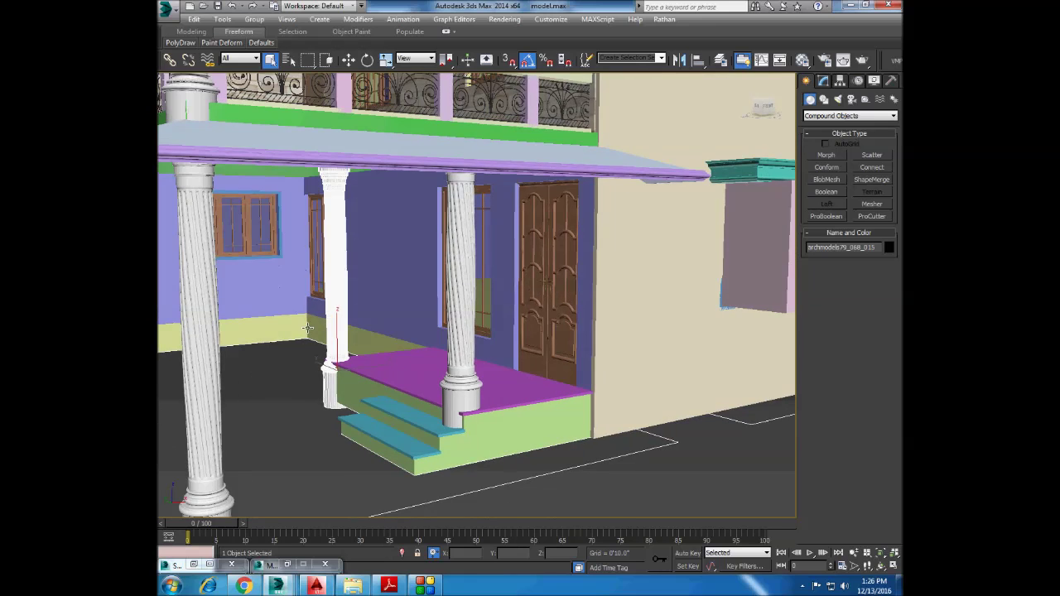
Convert the column by the door to Editable Poly and place a copy on the porch floor.
{"action": "left_click", "coordinate": [444, 358]}
{"action": "right_click", "coordinate": [443, 358]}
{"action": "left_click", "coordinate": [633, 483]}
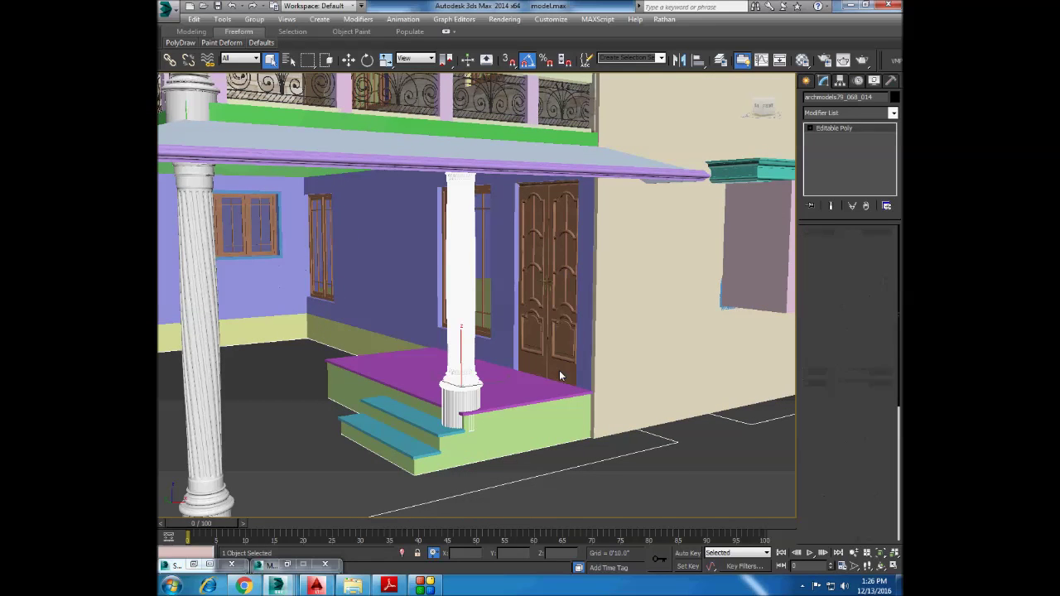
{"action": "key", "text": "1"}
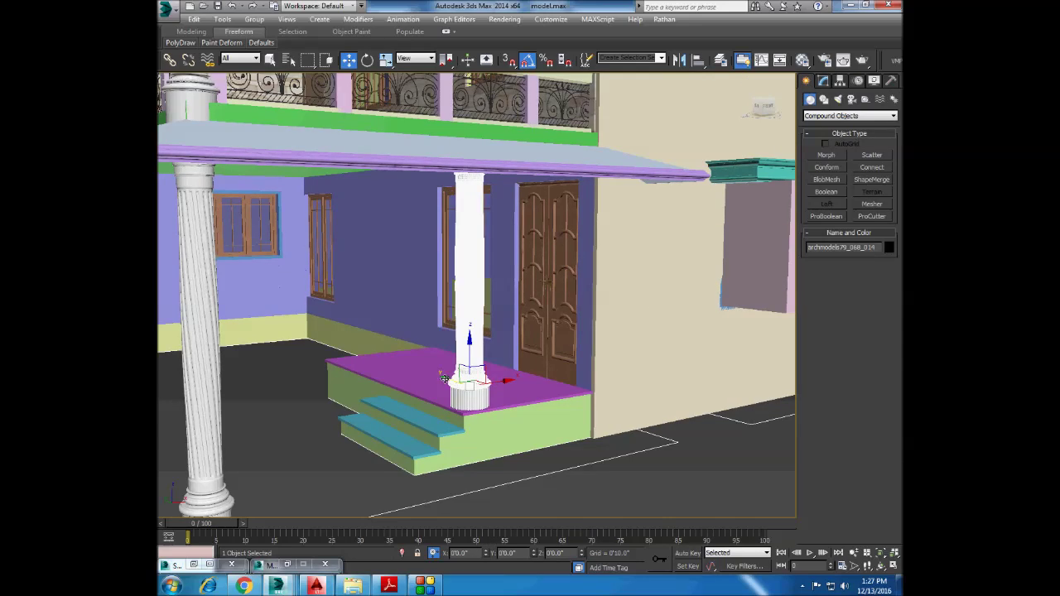
{"action": "left_click_drag", "start_coordinate": [445, 378], "coordinate": [327, 303], "text": "shift"}
Orbit to a frontal porch view and select the pink box on the side wall.
{"action": "mouse_move", "coordinate": [328, 303]}
{"action": "middle_mouse_down", "text": "alt"}
{"action": "mouse_move", "coordinate": [446, 384]}
{"action": "mouse_move", "coordinate": [683, 460]}
{"action": "middle_mouse_up", "text": "alt"}
{"action": "scroll", "coordinate": [683, 460], "scroll_direction": "down", "scroll_amount": 10}
{"action": "scroll", "coordinate": [645, 329], "scroll_direction": "up", "scroll_amount": 10}
{"action": "left_click", "coordinate": [645, 329]}
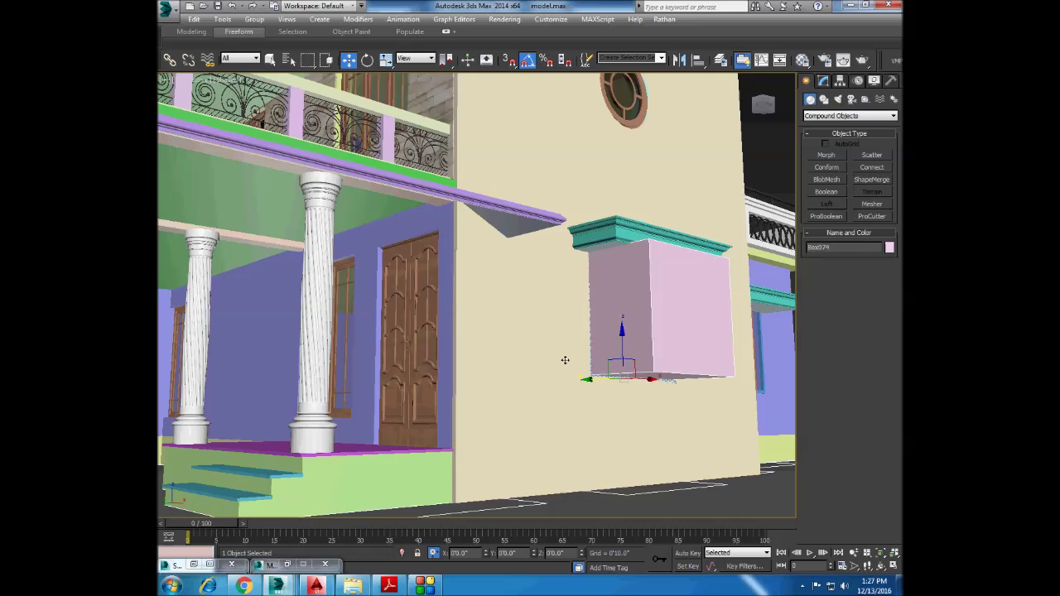
Boolean-subtract the pink box from the isolated cream side wall, then unhide the house.
{"action": "key", "text": "alt+q"}
{"action": "middle_click_drag", "start_coordinate": [577, 319], "coordinate": [577, 319], "text": "alt"}
{"action": "left_click", "coordinate": [530, 381]}
{"action": "left_click", "coordinate": [827, 192]}
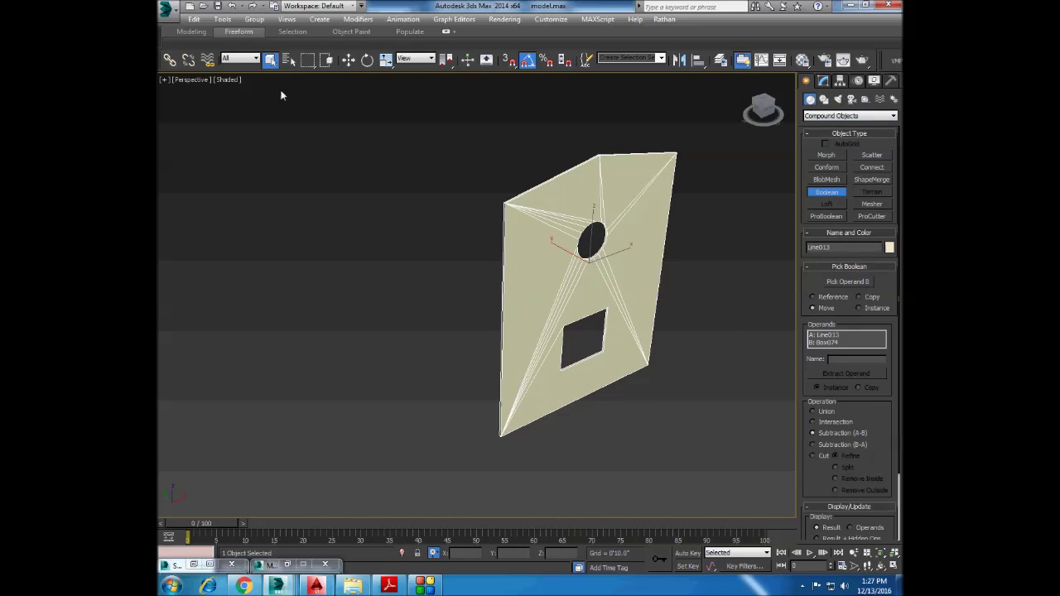
{"action": "left_click", "coordinate": [270, 60]}
{"action": "right_click", "coordinate": [460, 372]}
{"action": "left_click", "coordinate": [496, 343]}
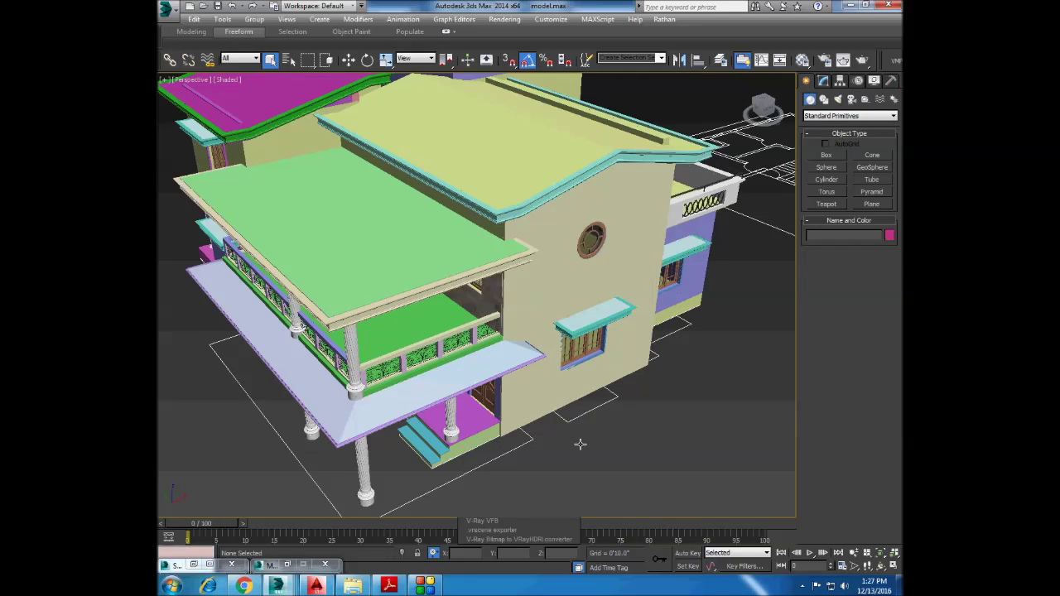
Isolate the walls and draw a flat box on the left wall with snapping on.
{"action": "scroll", "coordinate": [561, 333], "scroll_direction": "down", "scroll_amount": 5}
{"action": "mouse_move", "coordinate": [561, 332]}
{"action": "middle_mouse_down", "text": "alt"}
{"action": "mouse_move", "coordinate": [352, 302]}
{"action": "mouse_move", "coordinate": [381, 249]}
{"action": "middle_mouse_up", "text": "alt"}
{"action": "scroll", "coordinate": [352, 302], "scroll_direction": "up", "scroll_amount": 6}
{"action": "key", "text": "alt+q"}
{"action": "left_click", "coordinate": [825, 155]}
{"action": "key", "text": "s"}
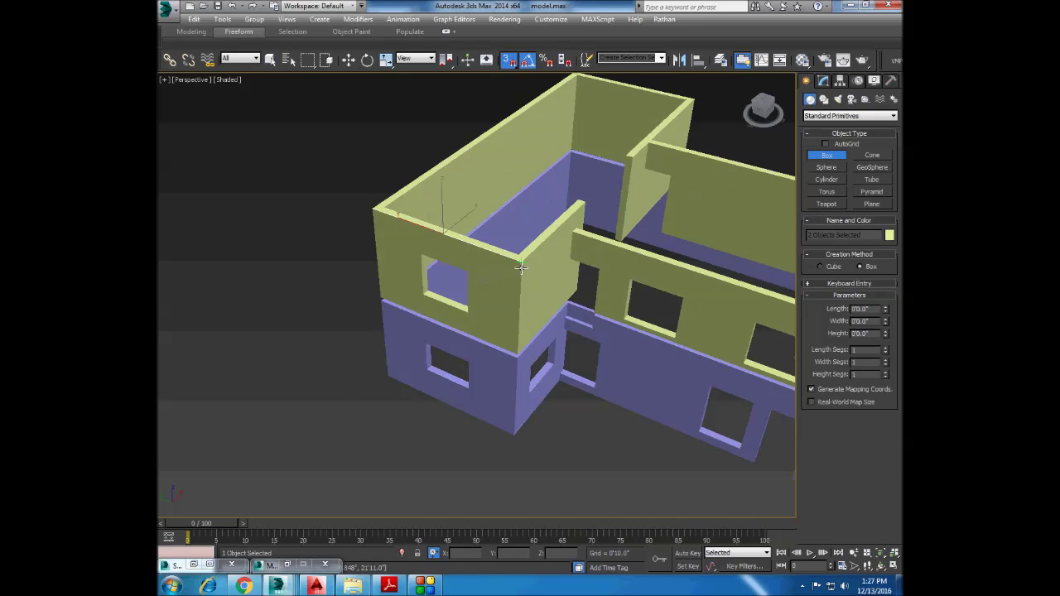
{"action": "left_click_drag", "start_coordinate": [377, 212], "coordinate": [518, 261]}
{"action": "mouse_move", "coordinate": [422, 300]}
{"action": "middle_mouse_down", "text": "alt"}
{"action": "mouse_move", "coordinate": [268, 395]}
{"action": "mouse_move", "coordinate": [456, 305]}
{"action": "middle_mouse_up", "text": "alt"}
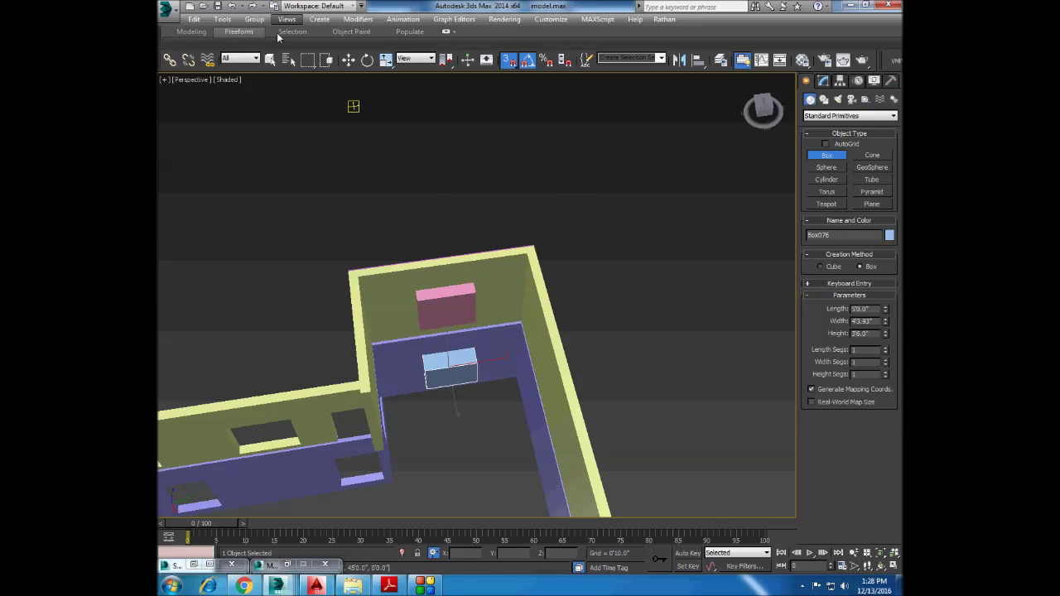
Unhide the whole house and orbit to a close side view.
{"action": "right_click", "coordinate": [463, 381]}
{"action": "left_click", "coordinate": [472, 407]}
{"action": "right_click", "coordinate": [646, 343]}
{"action": "left_click", "coordinate": [663, 364]}
{"action": "middle_click_drag", "start_coordinate": [662, 365], "coordinate": [531, 239], "text": "alt"}
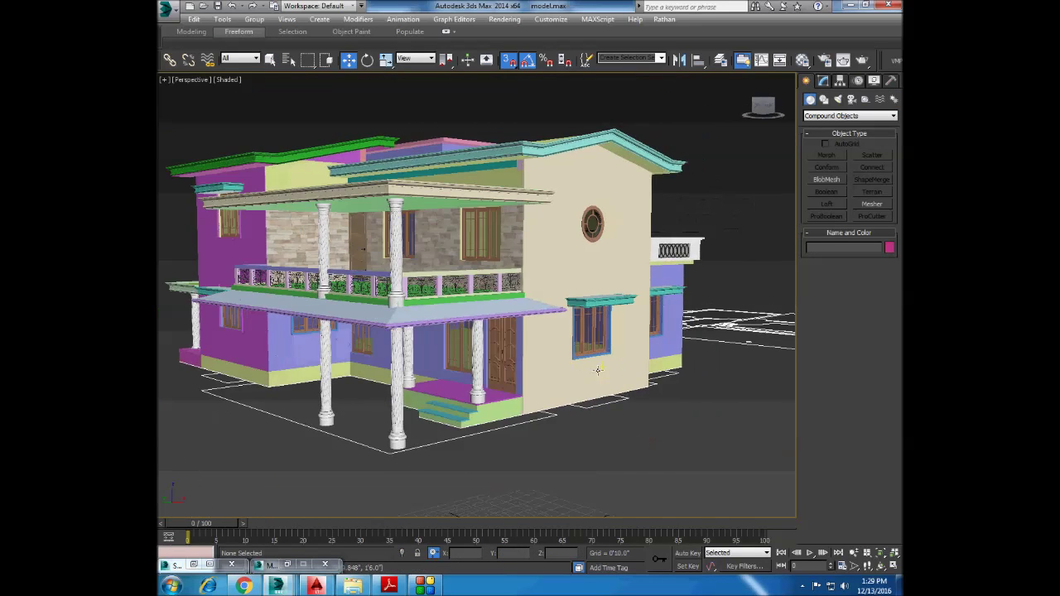
Orbit to a high view looking down on the house and save the model.
{"action": "scroll", "coordinate": [598, 370], "scroll_direction": "down", "scroll_amount": 5}
{"action": "scroll", "coordinate": [483, 229], "scroll_direction": "down", "scroll_amount": 5}
{"action": "mouse_move", "coordinate": [483, 229]}
{"action": "middle_mouse_down", "text": "alt"}
{"action": "mouse_move", "coordinate": [390, 373]}
{"action": "mouse_move", "coordinate": [397, 365]}
{"action": "middle_mouse_up", "text": "alt"}
{"action": "key", "text": "ctrl+s"}
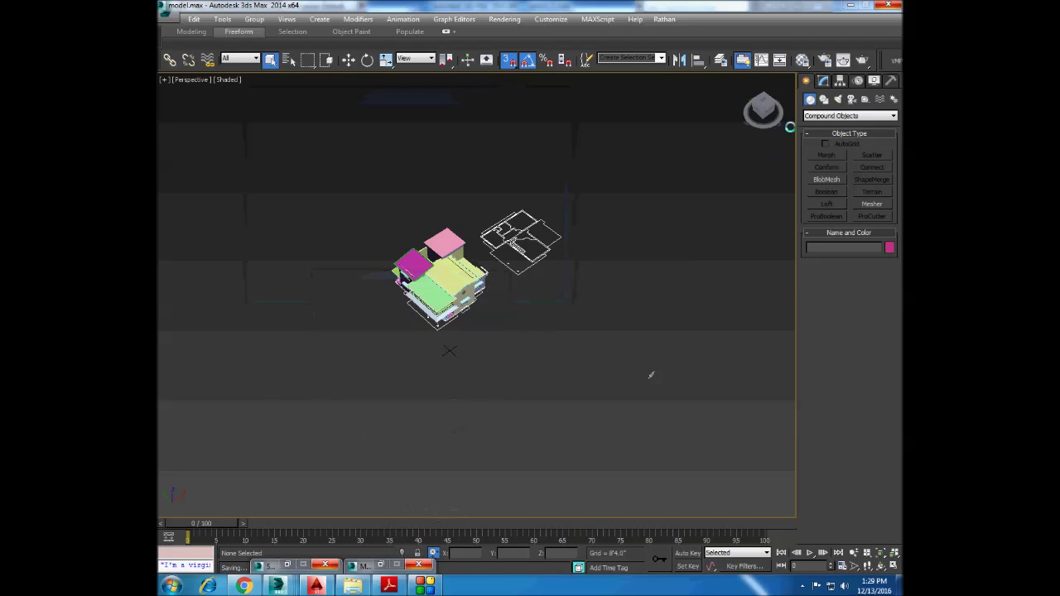
Create a target camera, Camera001, aimed at the house and view through it.
{"action": "left_click", "coordinate": [852, 99]}
{"action": "left_click", "coordinate": [826, 155]}
{"action": "left_click_drag", "start_coordinate": [418, 430], "coordinate": [437, 330]}
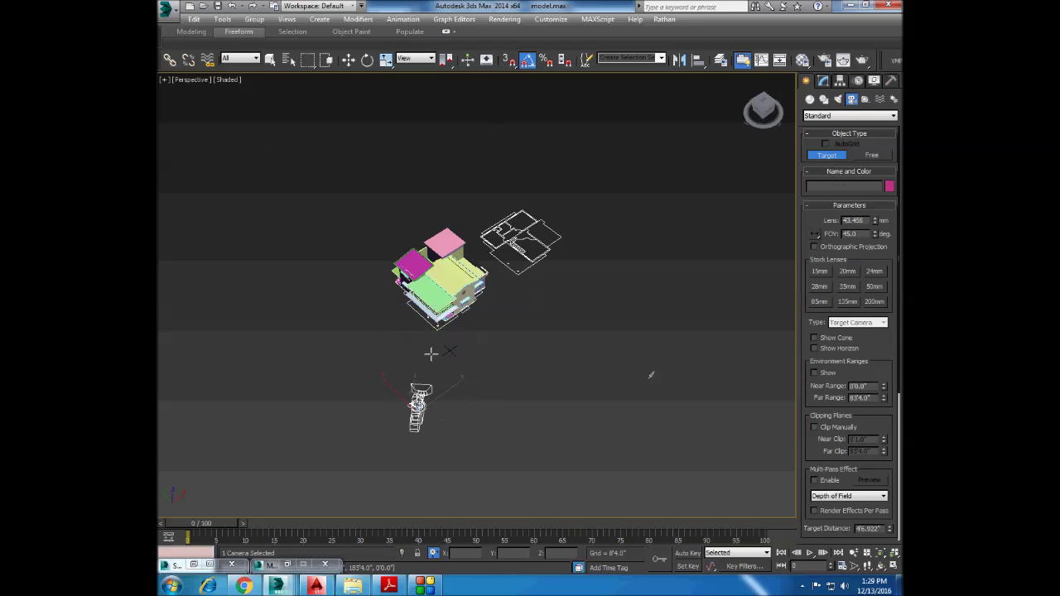
{"action": "left_click", "coordinate": [191, 80]}
{"action": "left_click", "coordinate": [389, 92]}
{"action": "left_click", "coordinate": [192, 80]}
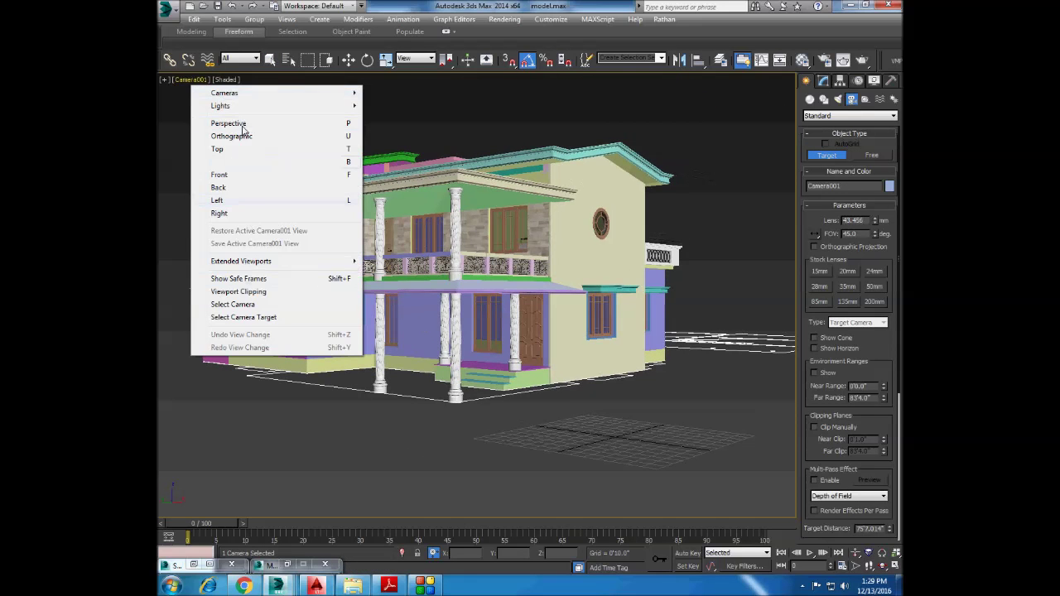
Enable safe frames and apply Camera Correction to Camera001, then return to Perspective view.
{"action": "left_click", "coordinate": [248, 282]}
{"action": "right_click", "coordinate": [670, 224]}
{"action": "left_click", "coordinate": [591, 223]}
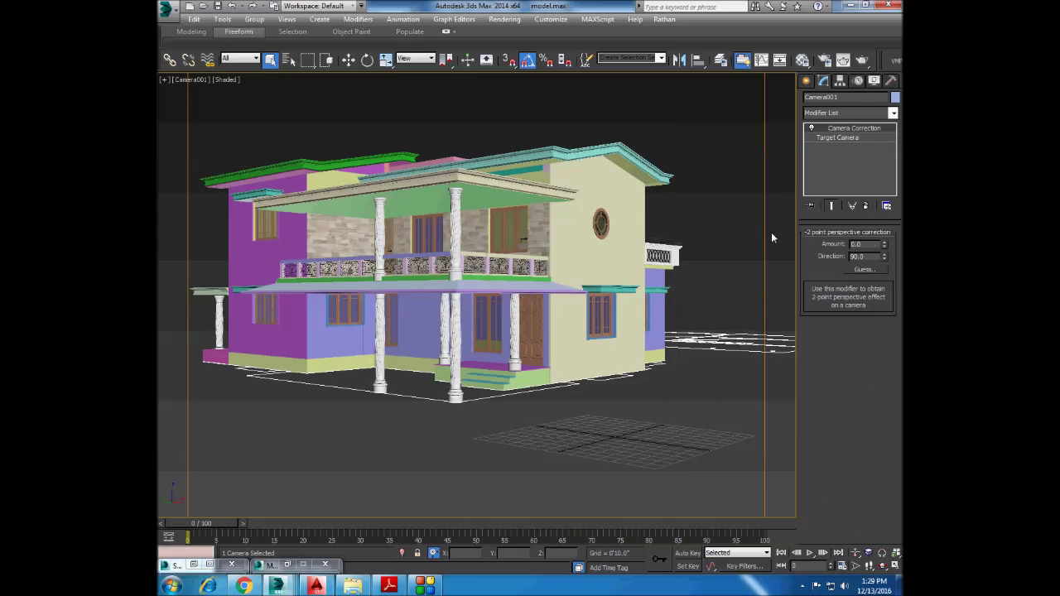
{"action": "left_click", "coordinate": [191, 79]}
{"action": "left_click", "coordinate": [207, 123]}
{"action": "scroll", "coordinate": [464, 290], "scroll_direction": "down", "scroll_amount": 5}
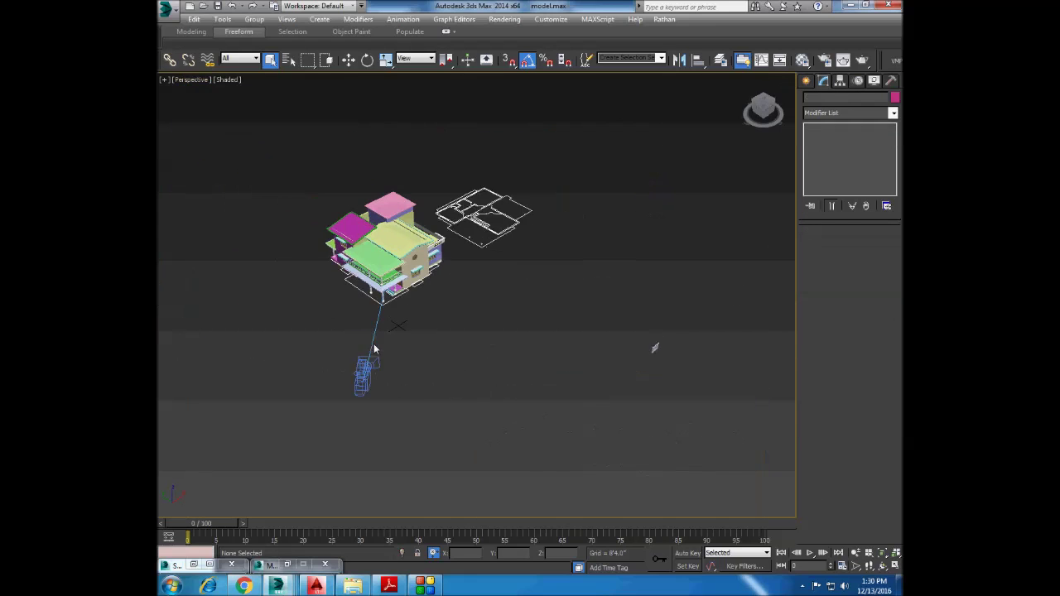
In the Top view, place a VRaySun shining onto the house.
{"action": "left_click", "coordinate": [225, 6]}
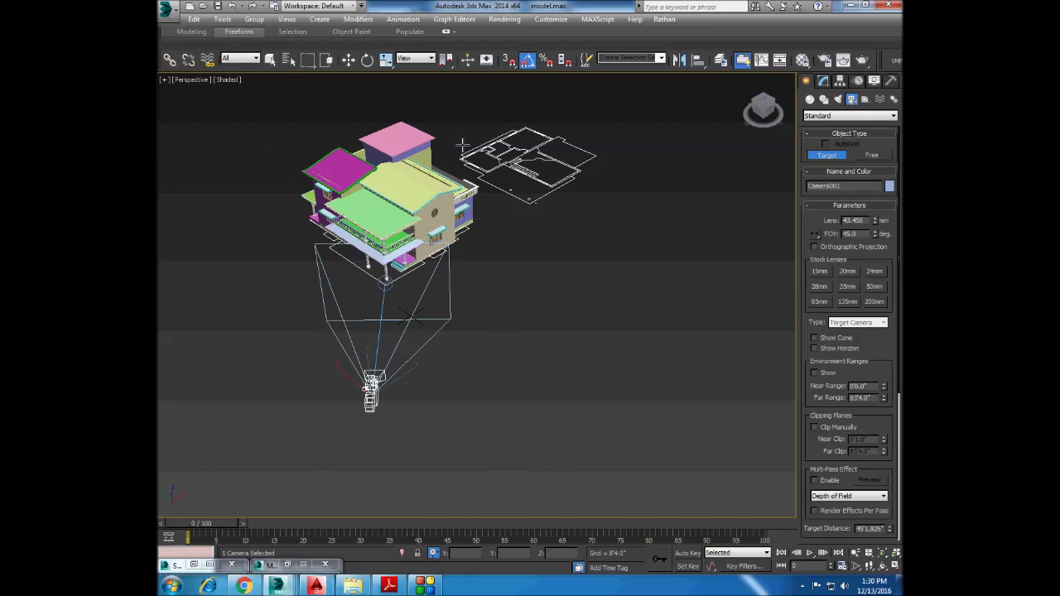
{"action": "left_click", "coordinate": [762, 108]}
{"action": "left_click", "coordinate": [838, 98]}
{"action": "left_click", "coordinate": [872, 166]}
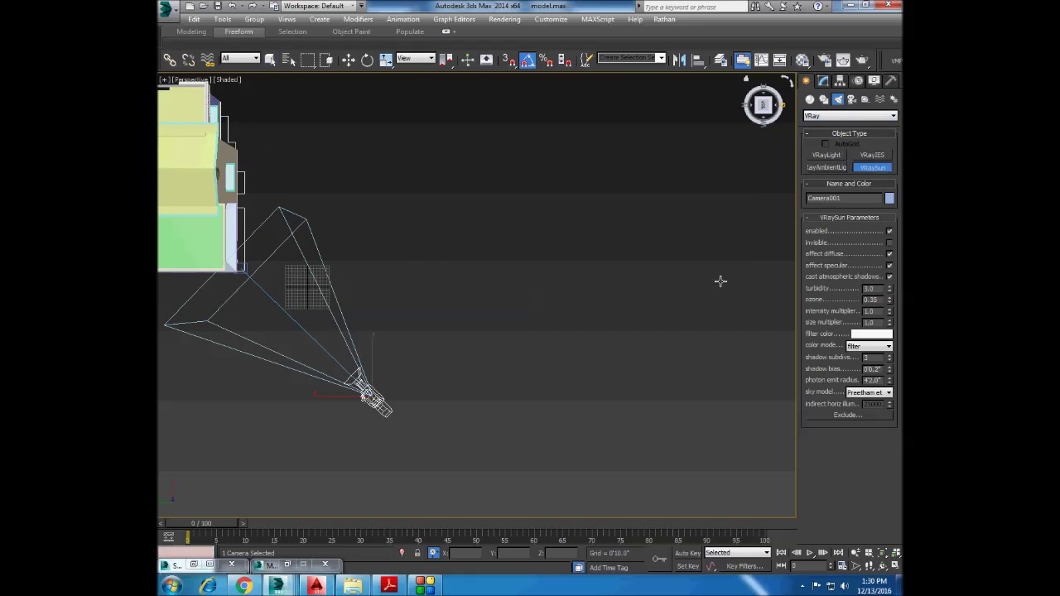
{"action": "scroll", "coordinate": [506, 311], "scroll_direction": "down", "scroll_amount": 3}
{"action": "left_click_drag", "start_coordinate": [207, 428], "coordinate": [386, 297]}
Answer the VRaySky prompt and select the sun to set its intensity multiplier to 0.02.
{"action": "left_click", "coordinate": [558, 324]}
{"action": "left_click", "coordinate": [191, 79]}
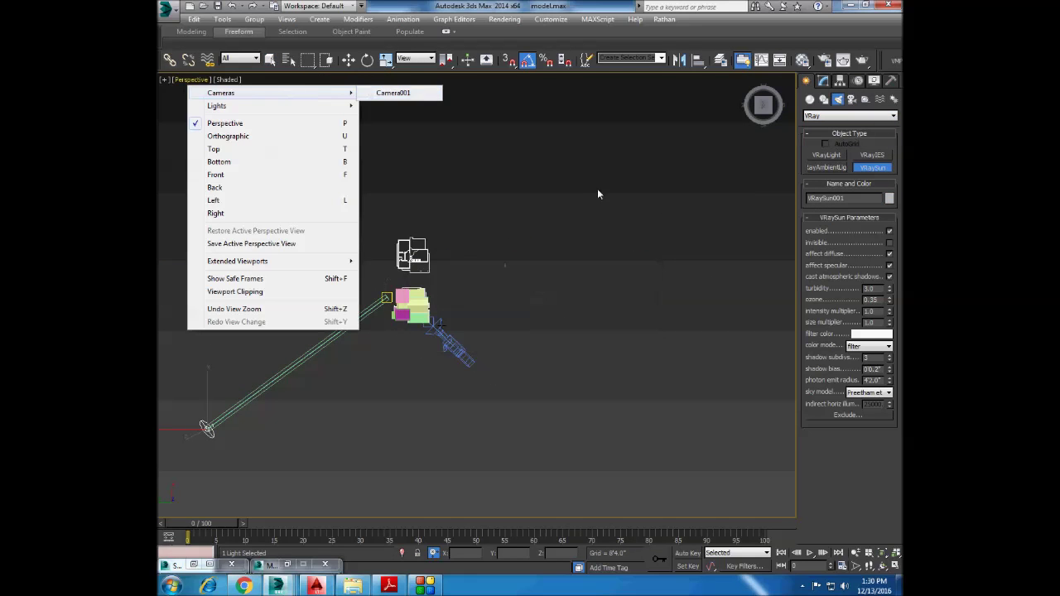
{"action": "left_click", "coordinate": [422, 214]}
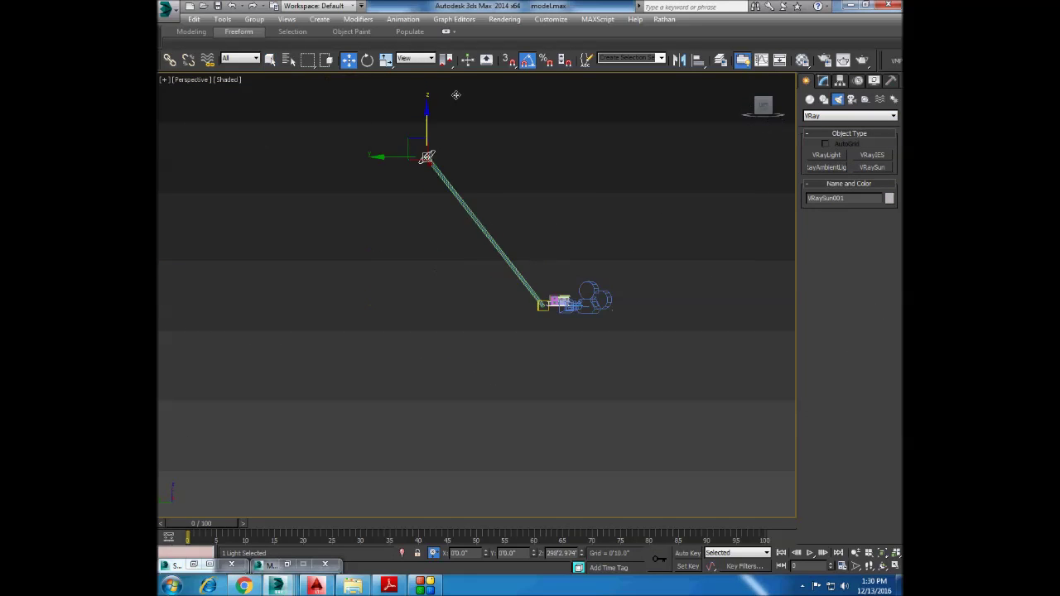
{"action": "scroll", "coordinate": [470, 173], "scroll_direction": "up", "scroll_amount": 3}
{"action": "left_click", "coordinate": [823, 80]}
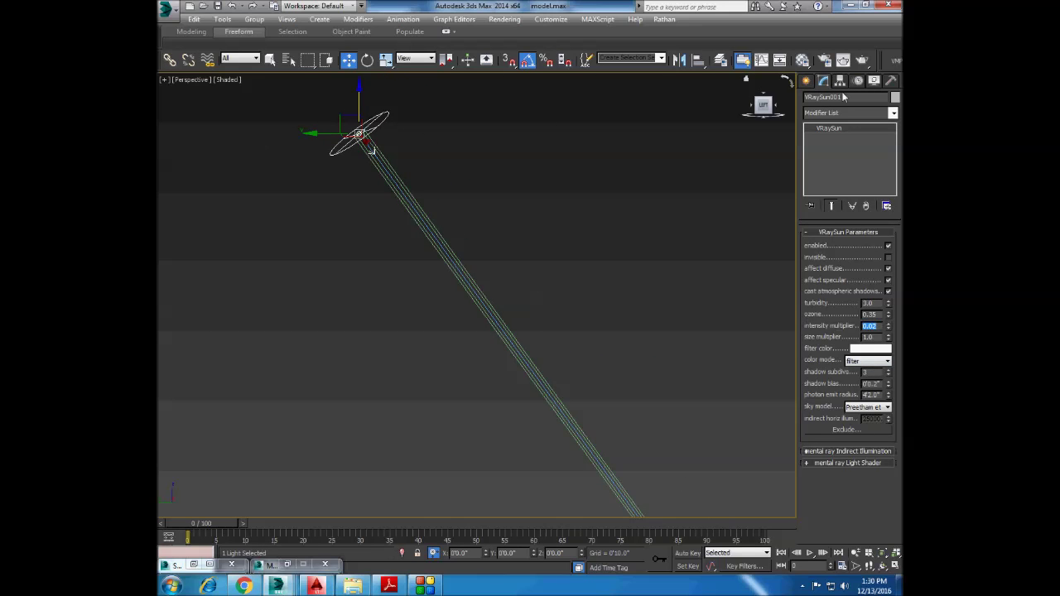
{"action": "key", "text": "F10"}
Choose an irradiance map quality preset in the V-Ray GI settings.
{"action": "left_click", "coordinate": [410, 44]}
{"action": "left_click", "coordinate": [428, 121]}
{"action": "left_click", "coordinate": [422, 135]}
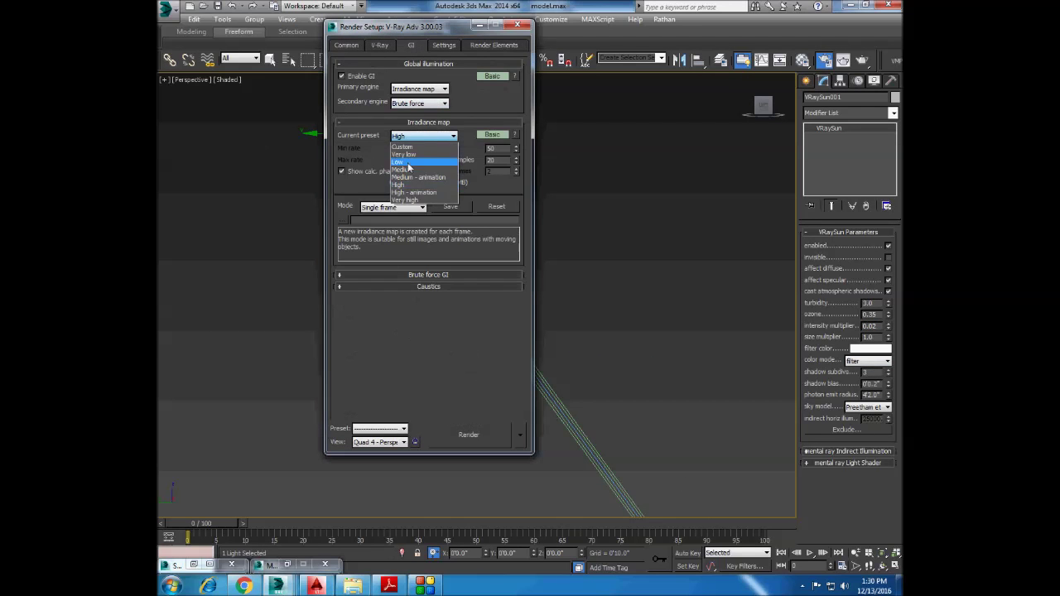
{"action": "left_click", "coordinate": [408, 136]}
{"action": "scroll", "coordinate": [494, 208], "scroll_direction": "down", "scroll_amount": 2}
Add VRayDiffuseFilter, VRayReflection, VRayWireColor and VRayShadows render elements.
{"action": "left_click", "coordinate": [493, 45]}
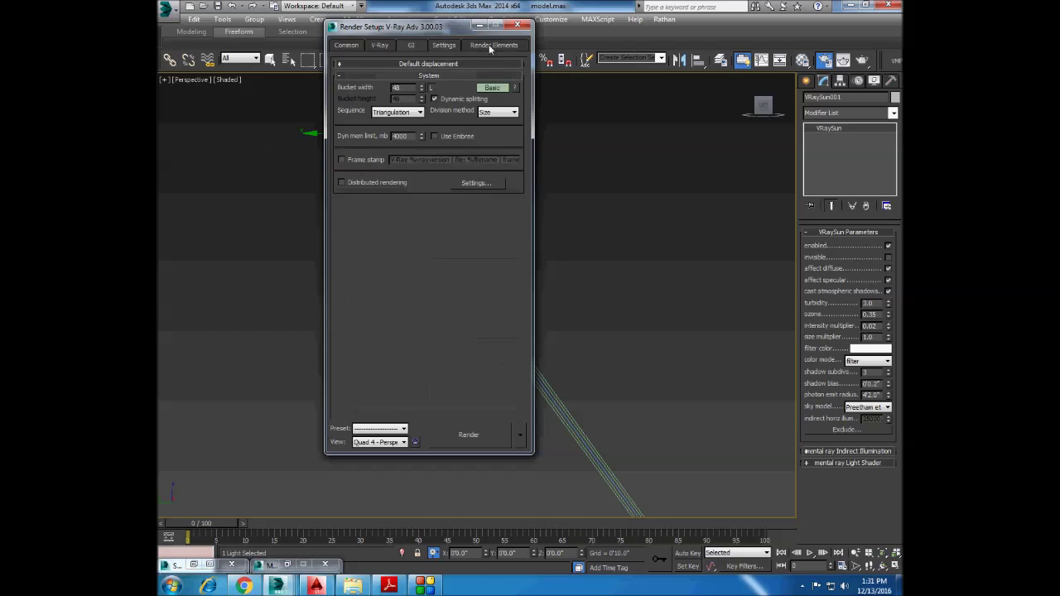
{"action": "left_click", "coordinate": [352, 88]}
{"action": "double_click", "coordinate": [360, 190]}
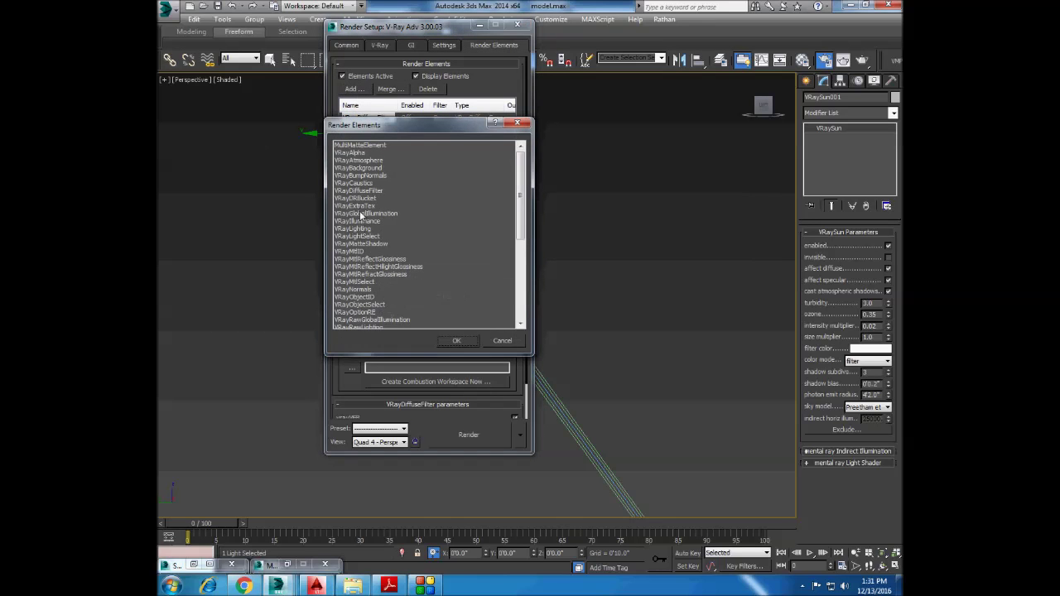
{"action": "scroll", "coordinate": [354, 320], "scroll_direction": "down", "scroll_amount": 7}
{"action": "double_click", "coordinate": [364, 208]}
{"action": "left_click", "coordinate": [355, 89]}
{"action": "scroll", "coordinate": [373, 249], "scroll_direction": "down", "scroll_amount": 8}
{"action": "double_click", "coordinate": [360, 320]}
{"action": "left_click", "coordinate": [355, 89]}
{"action": "double_click", "coordinate": [365, 267]}
{"action": "left_click", "coordinate": [354, 90]}
{"action": "left_click", "coordinate": [501, 338]}
Render the house through Camera001, then switch to the option-2.max file.
{"action": "left_click", "coordinate": [520, 28]}
{"action": "left_click", "coordinate": [189, 79]}
{"action": "left_click", "coordinate": [395, 92]}
{"action": "right_click", "coordinate": [754, 198]}
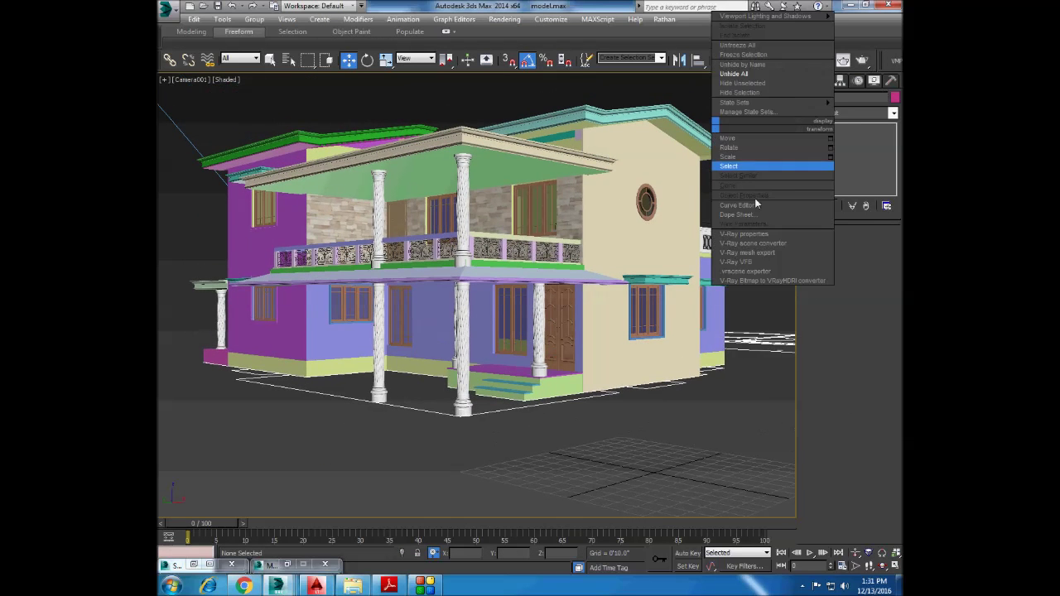
{"action": "key", "text": "shift+q"}
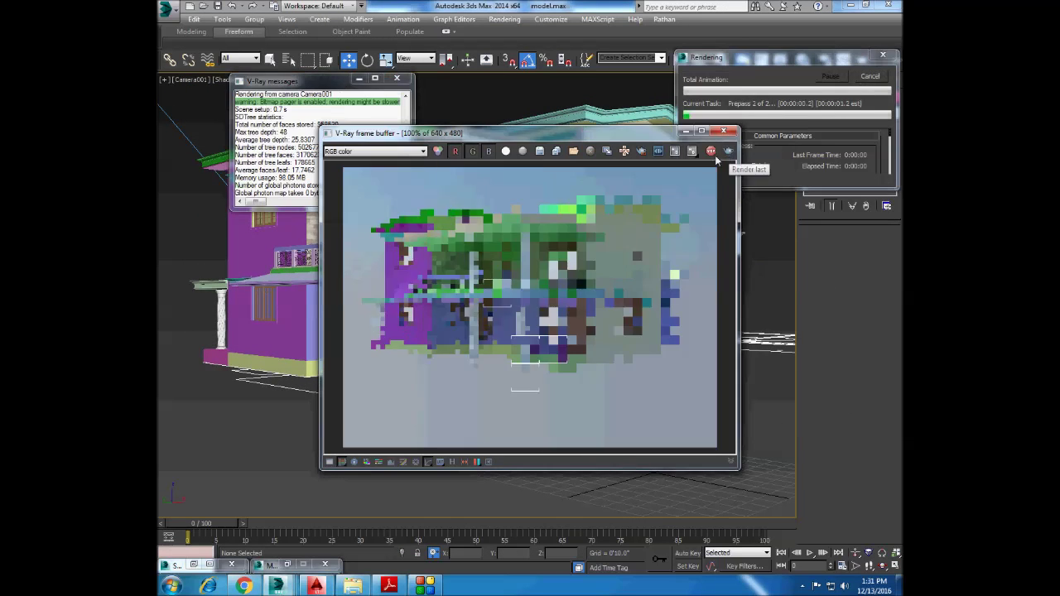
{"action": "left_click", "coordinate": [727, 135]}
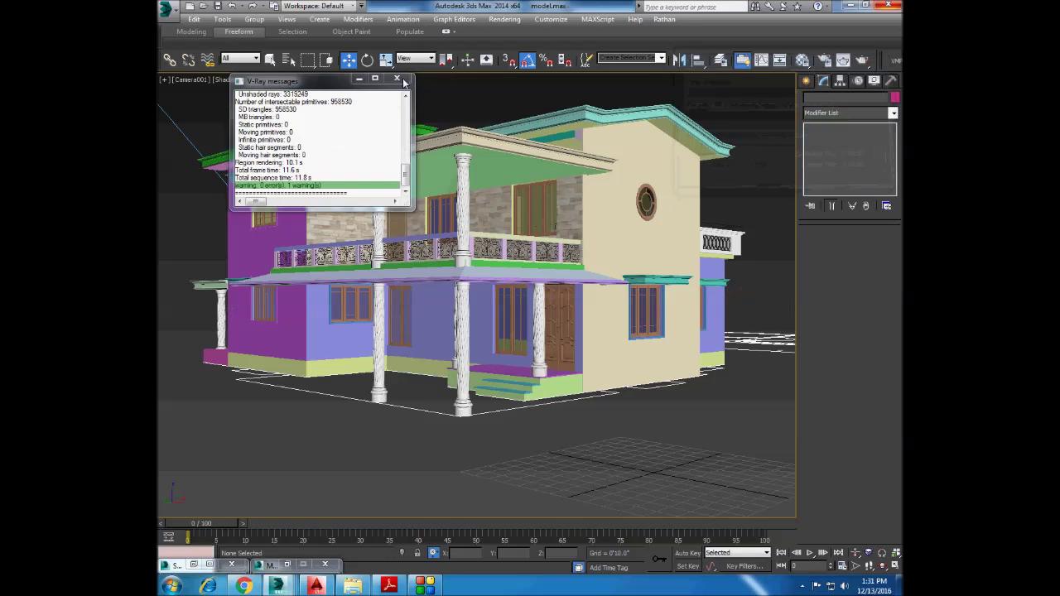
{"action": "left_click", "coordinate": [397, 79]}
{"action": "mouse_move", "coordinate": [277, 587]}
{"action": "left_click", "coordinate": [356, 509]}
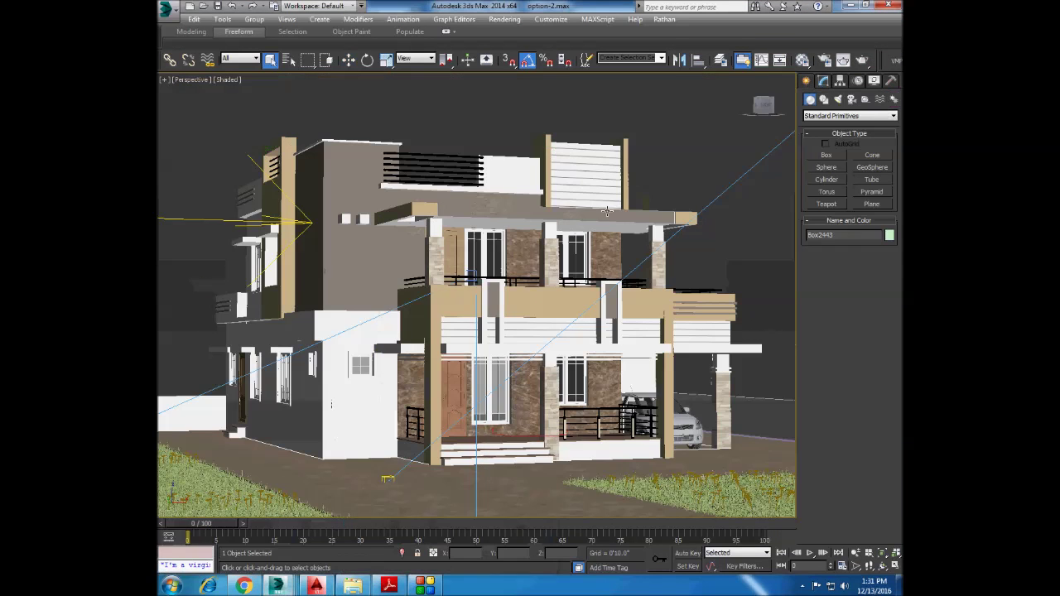
Copy the selected box from option-2.max into the Copy1 slot and paste it into model.max.
{"action": "left_click", "coordinate": [664, 19]}
{"action": "left_click", "coordinate": [687, 37]}
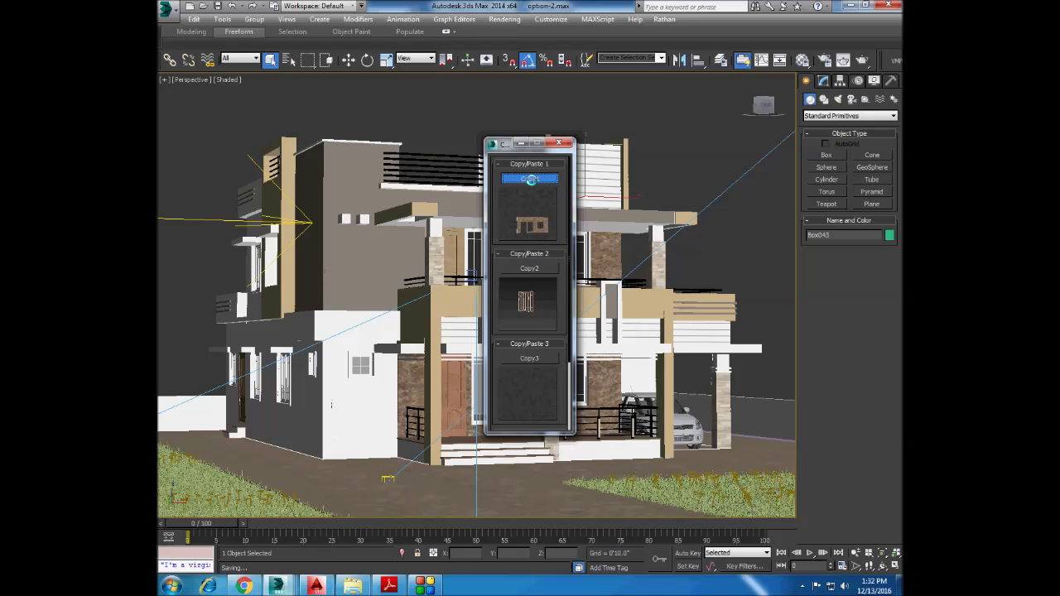
{"action": "left_click", "coordinate": [276, 585]}
{"action": "left_click", "coordinate": [485, 502]}
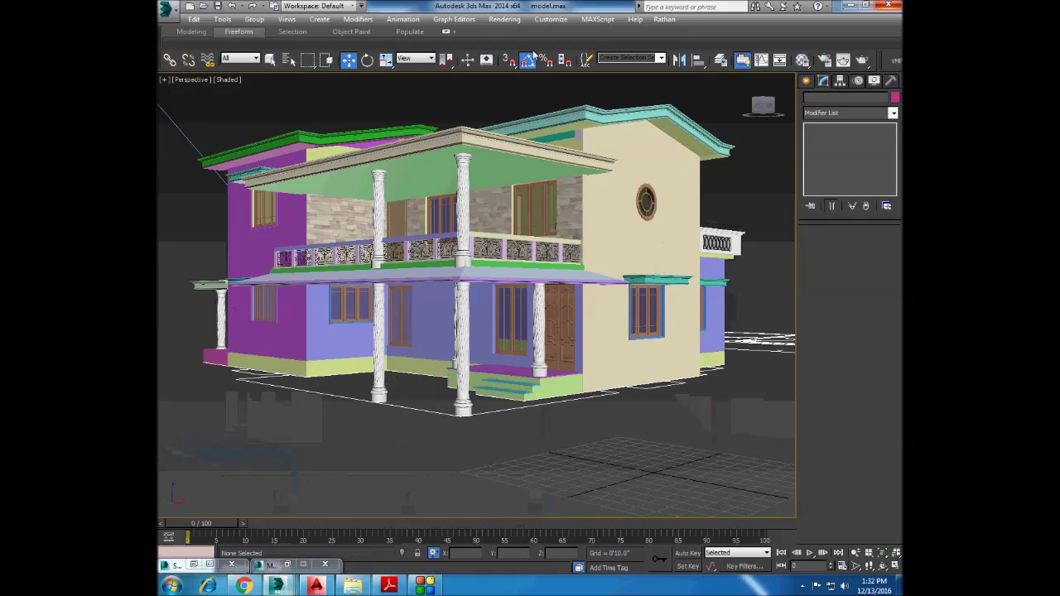
{"action": "left_click", "coordinate": [525, 301]}
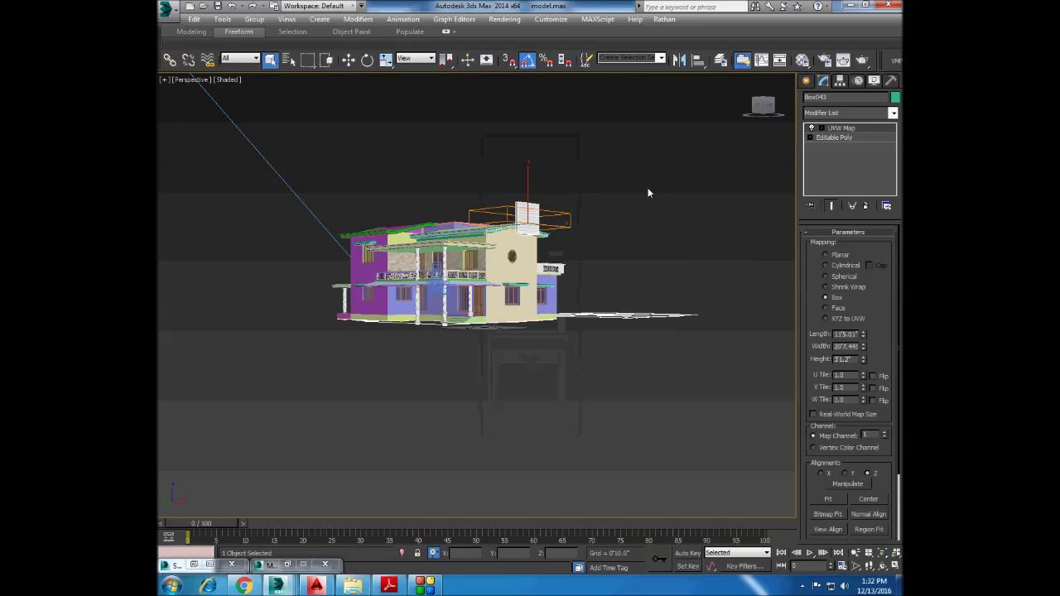
Apply the white material to the side wall and select it.
{"action": "left_click", "coordinate": [802, 61]}
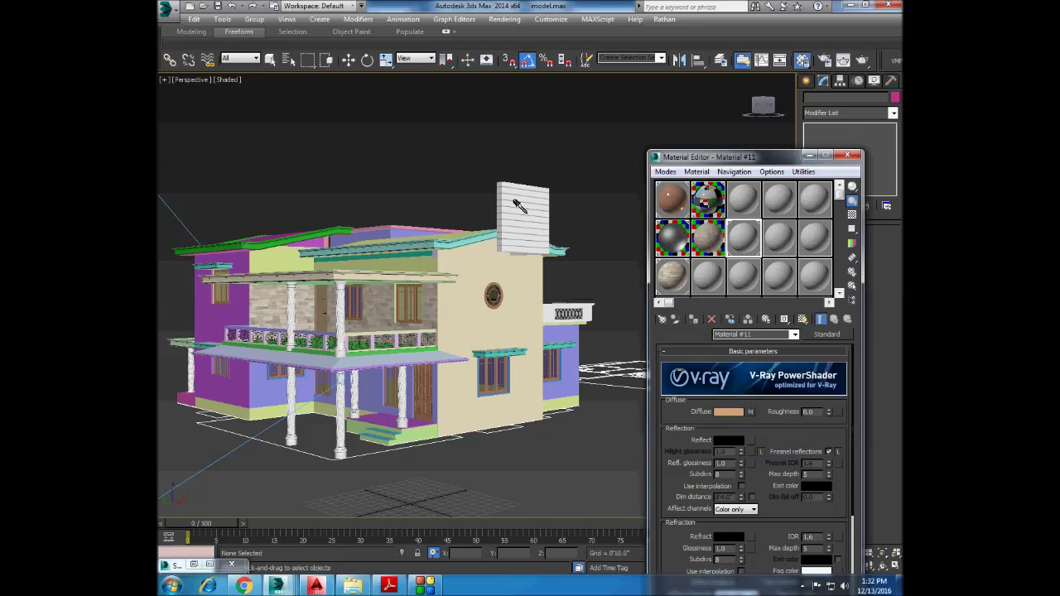
{"action": "left_click_drag", "start_coordinate": [744, 237], "coordinate": [565, 277]}
{"action": "left_click", "coordinate": [802, 319]}
{"action": "left_click", "coordinate": [846, 155]}
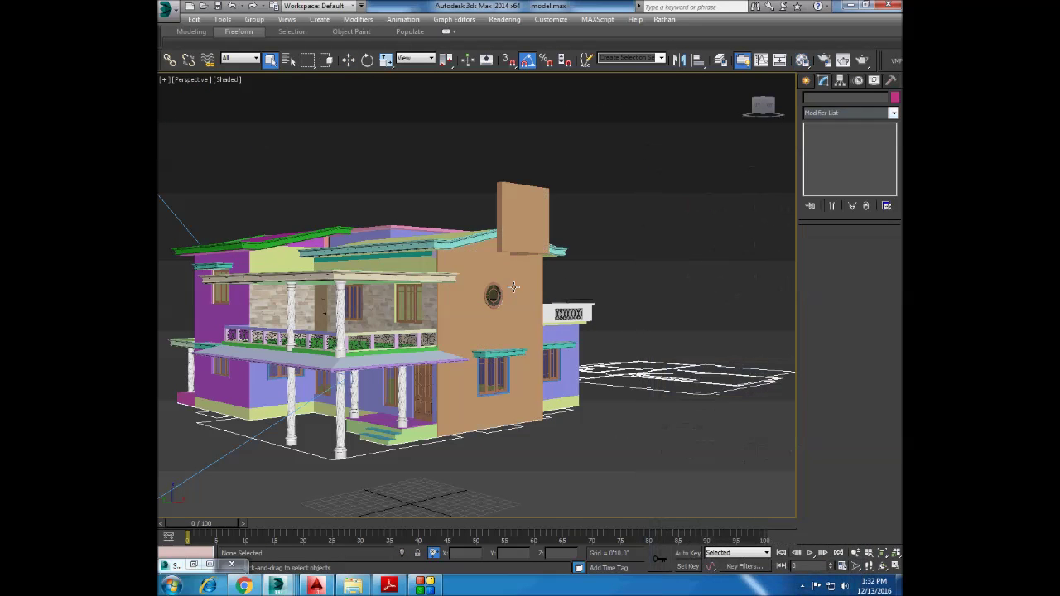
Give the wall a box UVW Map with the white textured material, Length about 1010.
{"action": "left_click", "coordinate": [513, 286]}
{"action": "left_click", "coordinate": [842, 112]}
{"action": "left_click", "coordinate": [843, 274]}
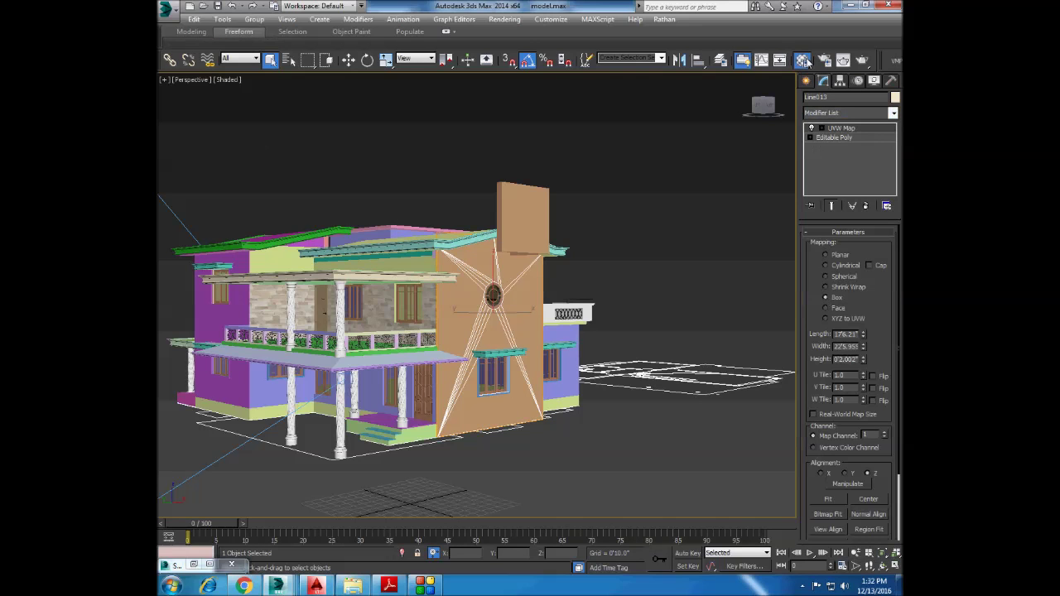
{"action": "left_click", "coordinate": [803, 62]}
{"action": "left_click", "coordinate": [694, 322]}
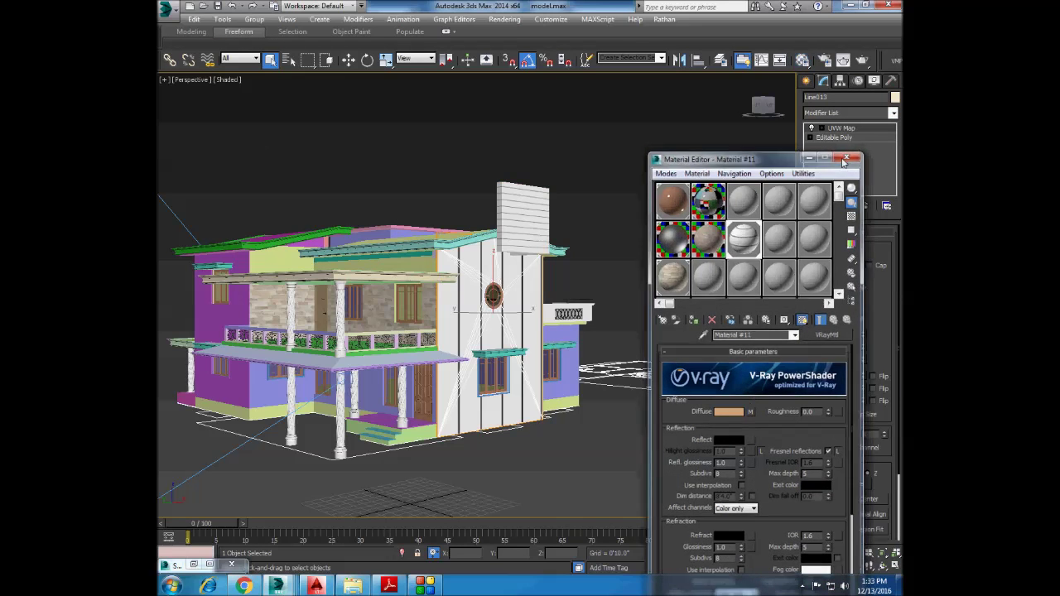
{"action": "left_click", "coordinate": [846, 156]}
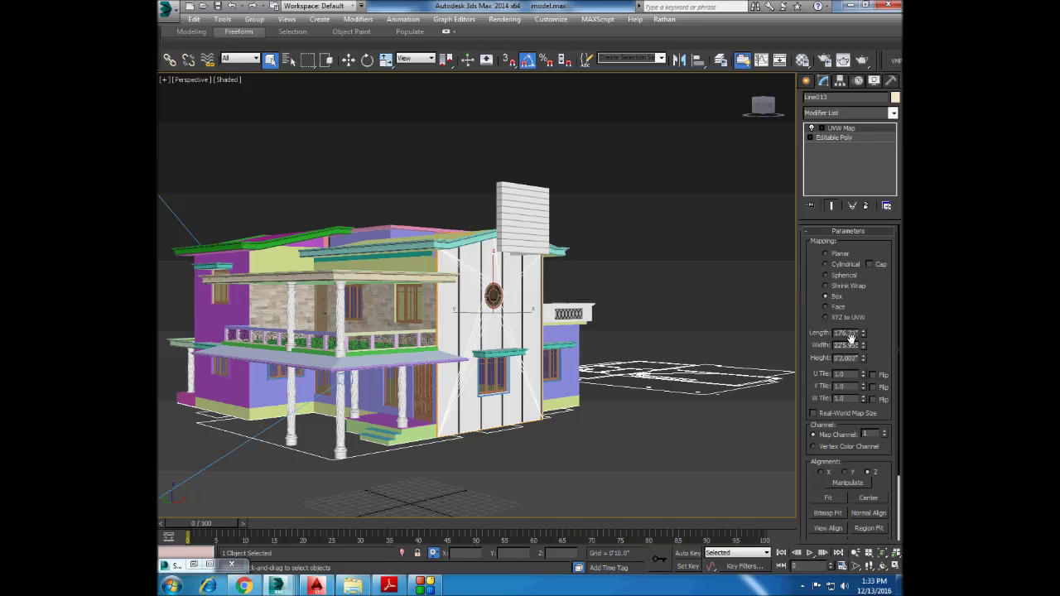
{"action": "left_click_drag", "start_coordinate": [864, 334], "coordinate": [863, 306]}
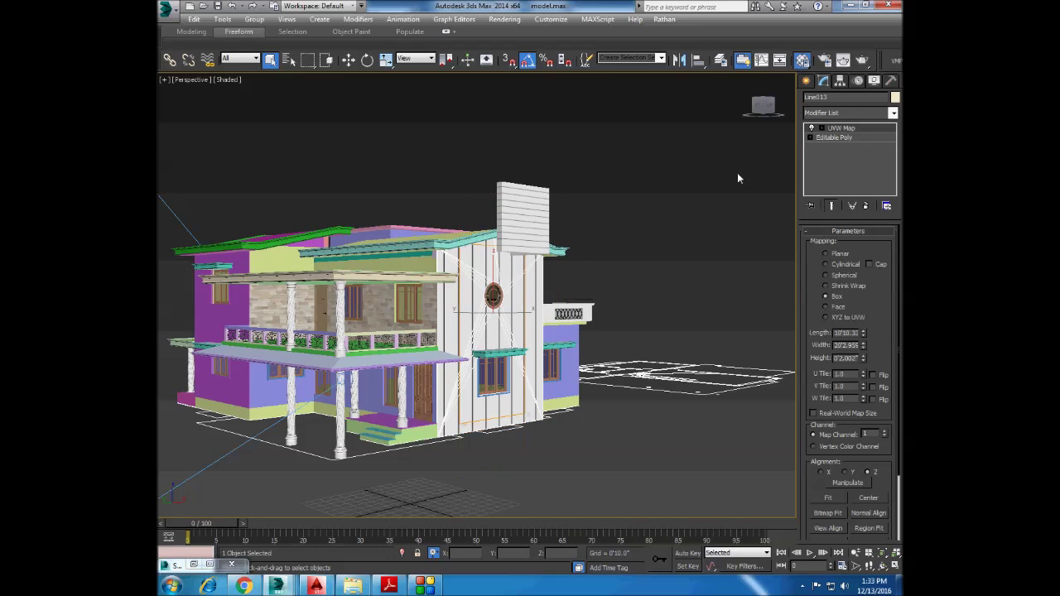
Apply the orange material to the side wall.
{"action": "key", "text": "m"}
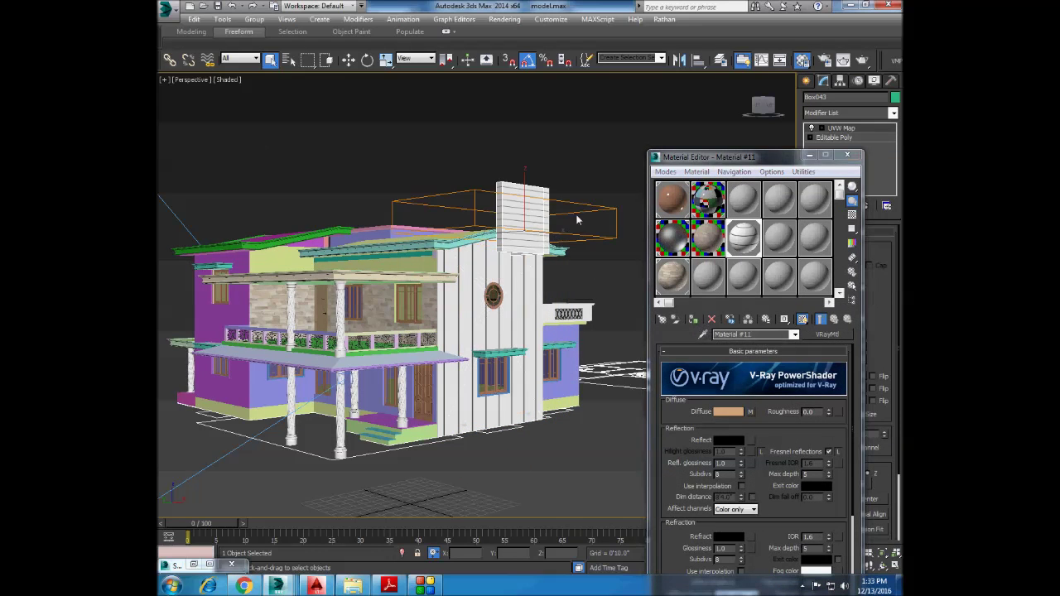
{"action": "left_click", "coordinate": [847, 155]}
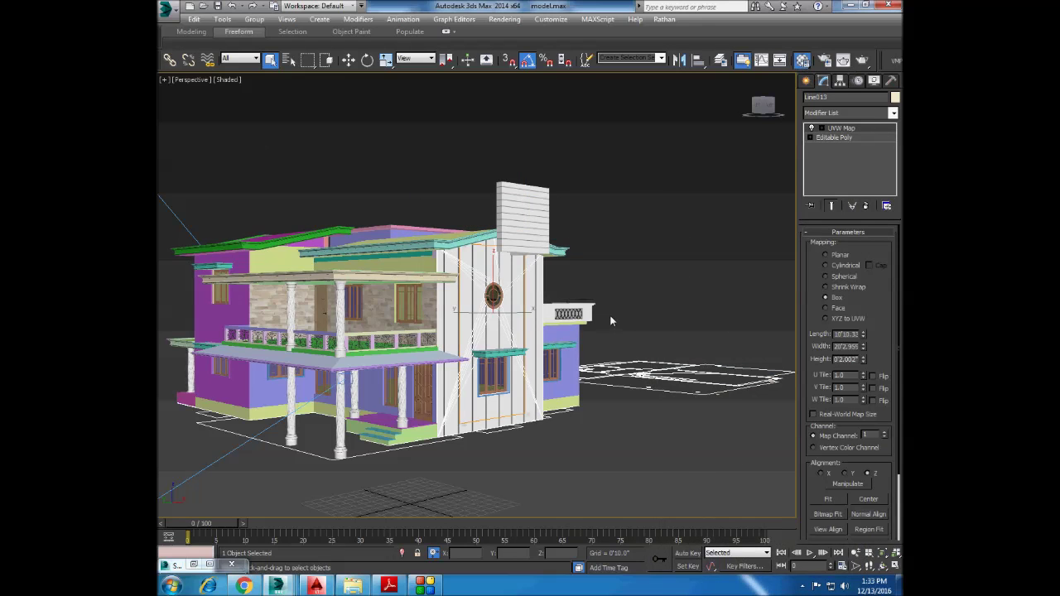
{"action": "key", "text": "m"}
{"action": "left_click_drag", "start_coordinate": [743, 238], "coordinate": [522, 212]}
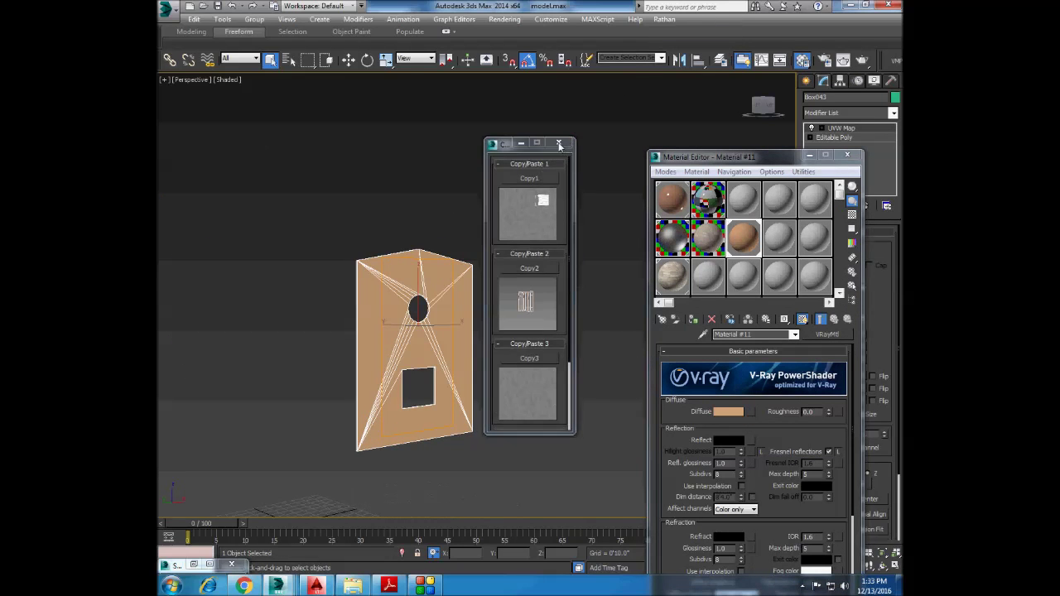
Load the wall's orange Material #11 into an editor slot and make it active.
{"action": "left_click", "coordinate": [561, 145]}
{"action": "left_click", "coordinate": [778, 237]}
{"action": "left_click", "coordinate": [703, 334]}
{"action": "left_click", "coordinate": [437, 213]}
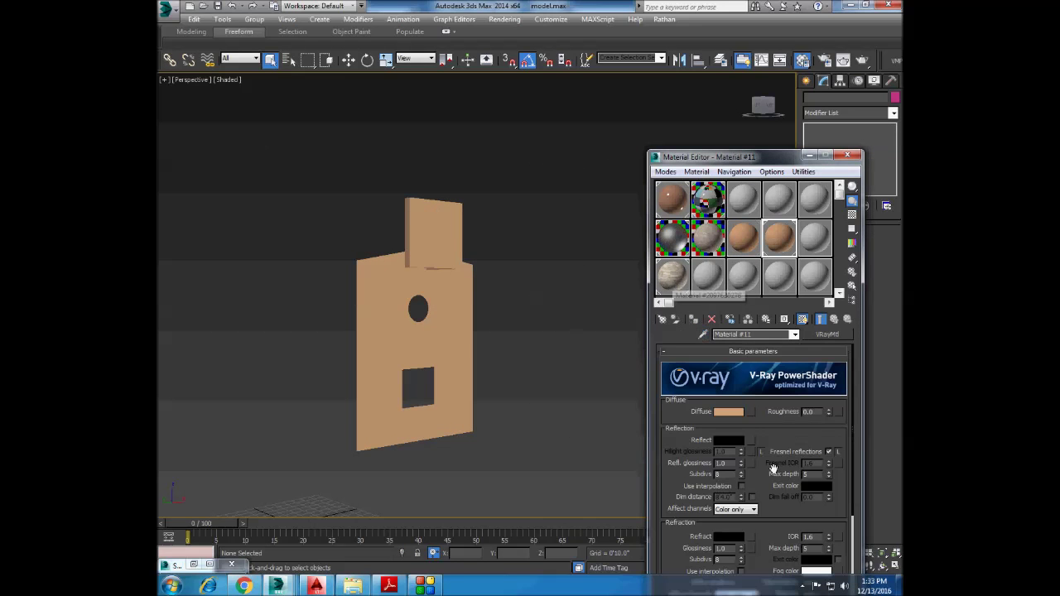
{"action": "left_click", "coordinate": [752, 412]}
Set the stripes image from the Textures folder as Material #11's diffuse bitmap.
{"action": "double_click", "coordinate": [280, 171]}
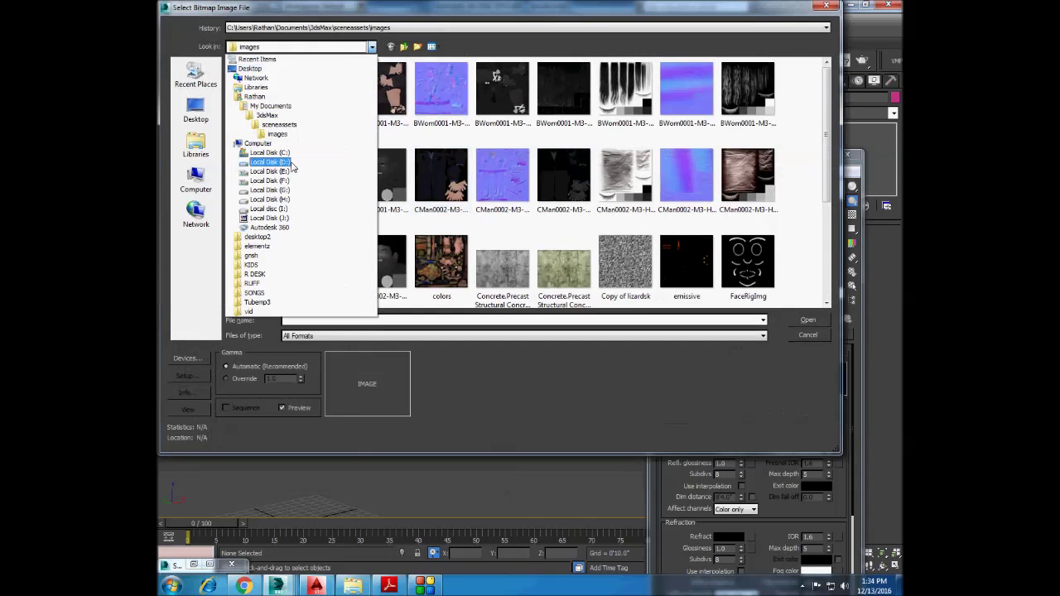
{"action": "scroll", "coordinate": [277, 146], "scroll_direction": "down", "scroll_amount": 3}
{"action": "key", "text": "BackSpace"}
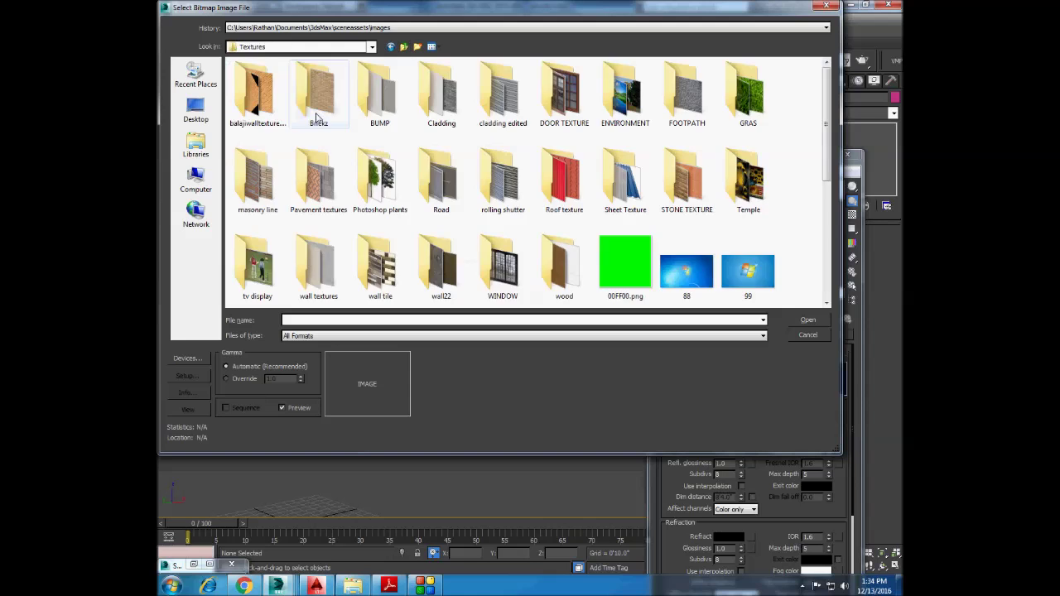
{"action": "double_click", "coordinate": [257, 178]}
{"action": "double_click", "coordinate": [503, 104]}
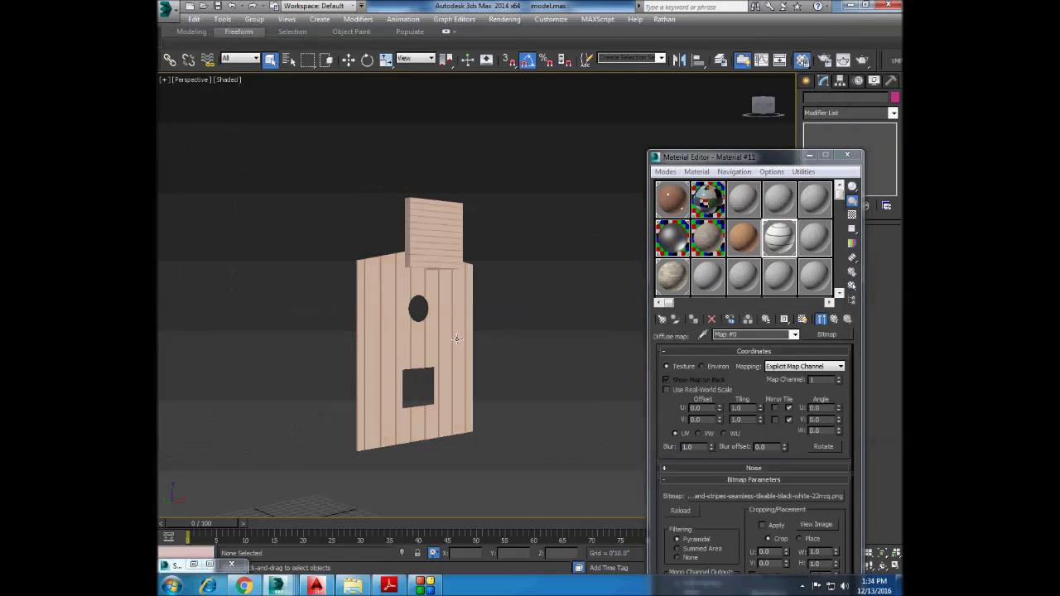
Check the stripes image file, then select the wall top and restore the full house view.
{"action": "left_click", "coordinate": [755, 496]}
{"action": "right_click", "coordinate": [574, 222]}
{"action": "key", "text": "Escape"}
{"action": "left_click", "coordinate": [866, 438]}
{"action": "left_click", "coordinate": [452, 238]}
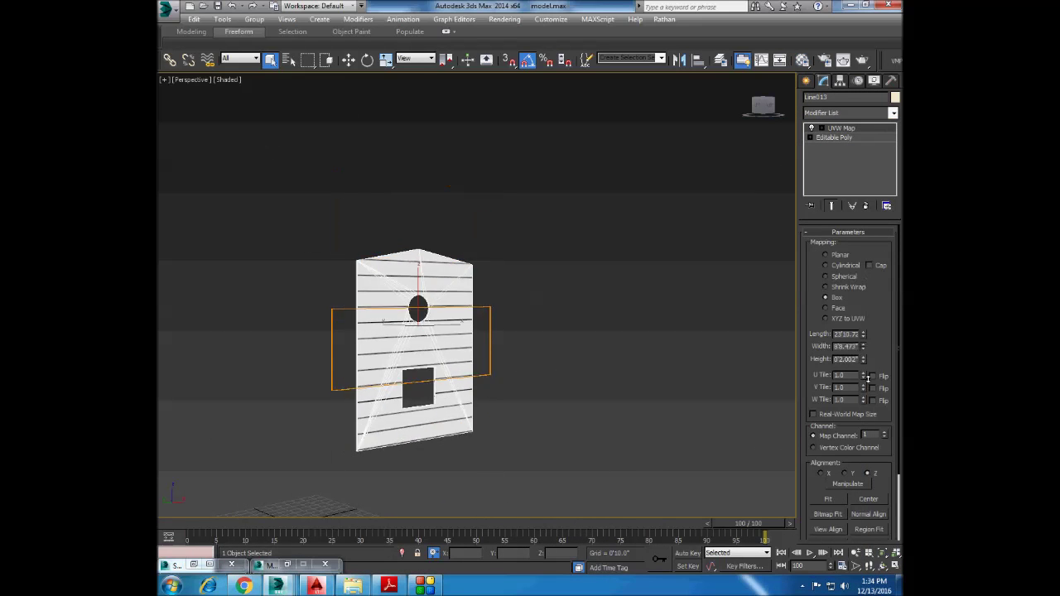
{"action": "left_click", "coordinate": [577, 329]}
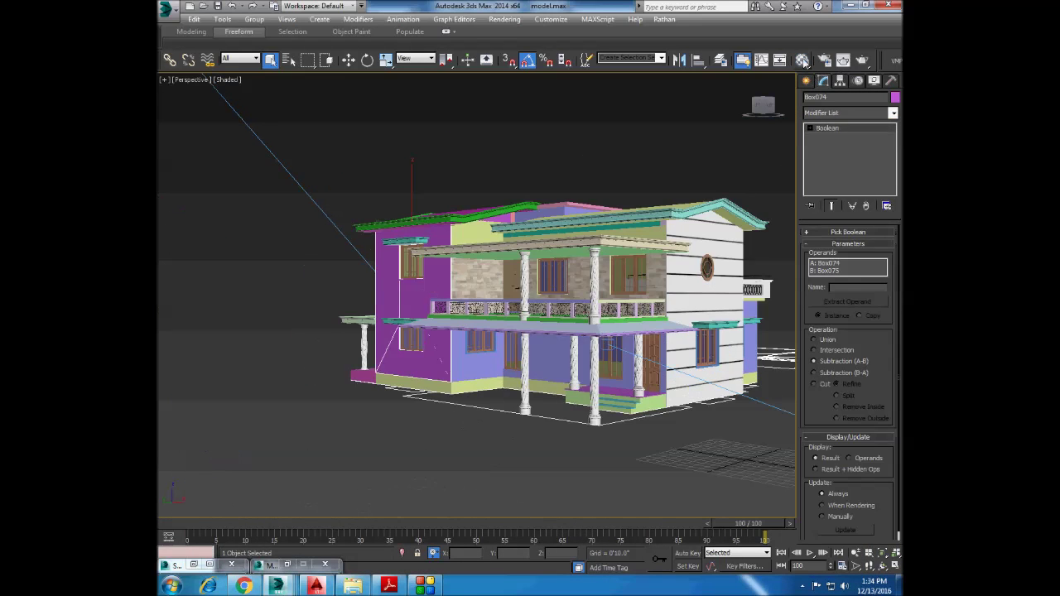
Assign the striped material to the side wall and orbit to view the facade.
{"action": "left_click", "coordinate": [802, 60]}
{"action": "left_click", "coordinate": [694, 320]}
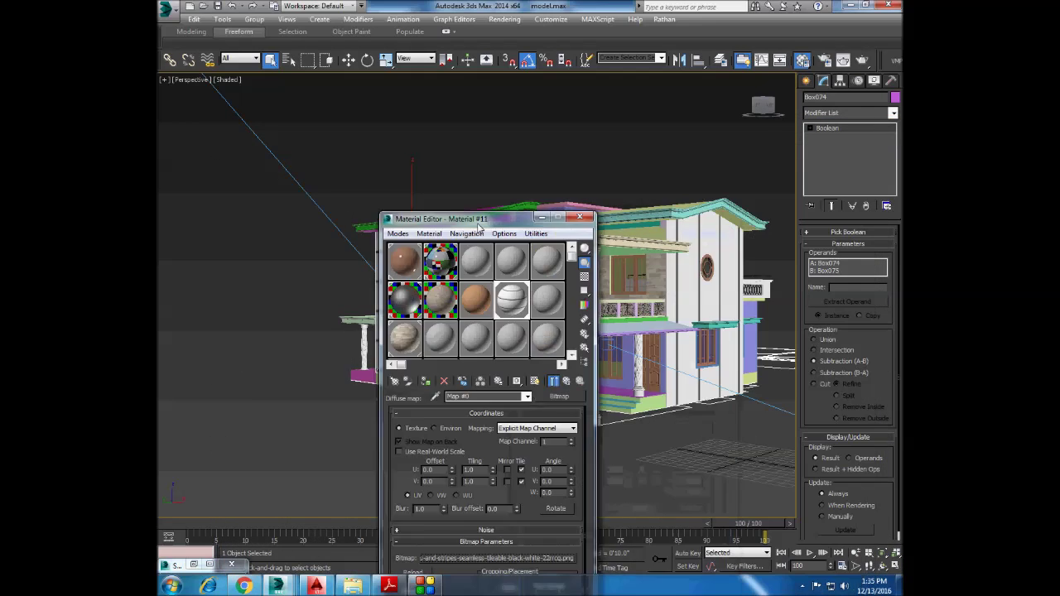
{"action": "left_click_drag", "start_coordinate": [447, 205], "coordinate": [570, 186]}
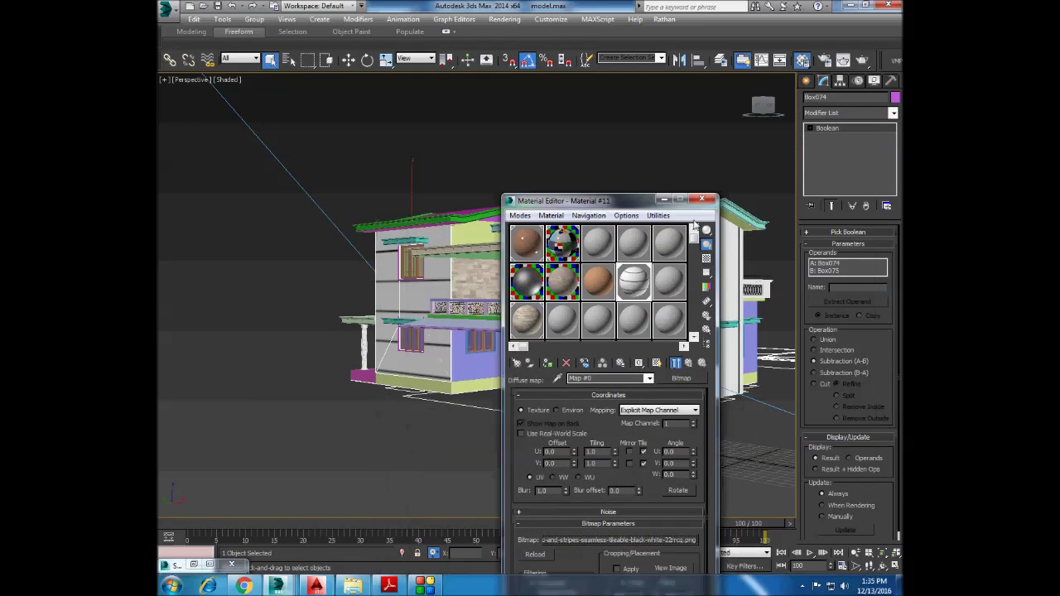
{"action": "left_click", "coordinate": [679, 186]}
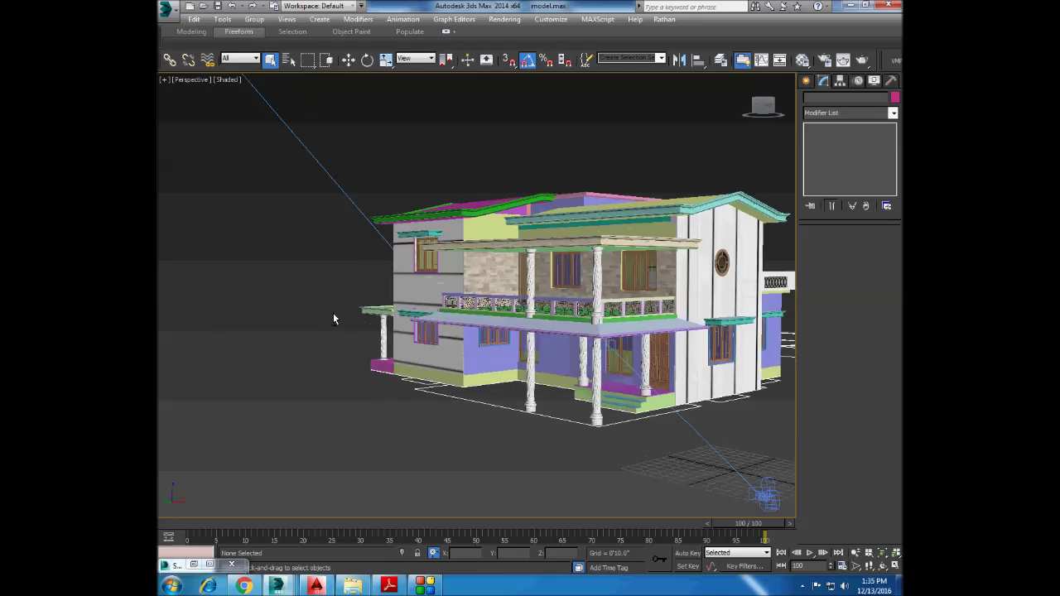
{"action": "middle_click_drag", "start_coordinate": [587, 405], "coordinate": [286, 340], "text": "alt"}
{"action": "scroll", "coordinate": [373, 315], "scroll_direction": "down", "scroll_amount": 3}
{"action": "scroll", "coordinate": [499, 277], "scroll_direction": "up", "scroll_amount": 6}
Select and inspect the striped wall, then switch to the option-2.max file.
{"action": "left_click", "coordinate": [500, 277]}
{"action": "scroll", "coordinate": [499, 276], "scroll_direction": "down", "scroll_amount": 3}
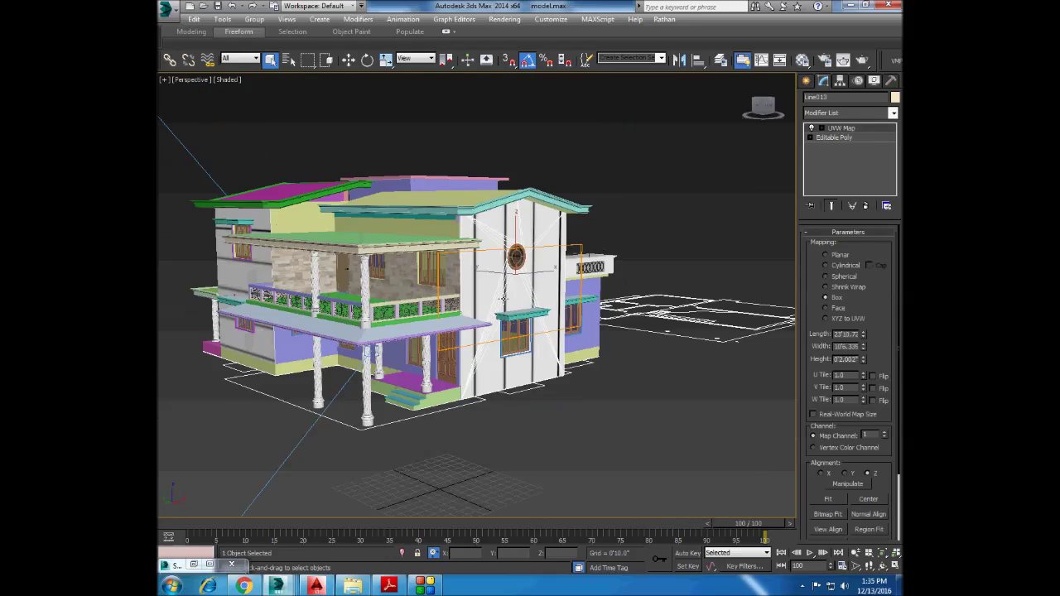
{"action": "middle_click_drag", "start_coordinate": [499, 276], "coordinate": [580, 261], "text": "alt"}
{"action": "scroll", "coordinate": [579, 261], "scroll_direction": "up", "scroll_amount": 3}
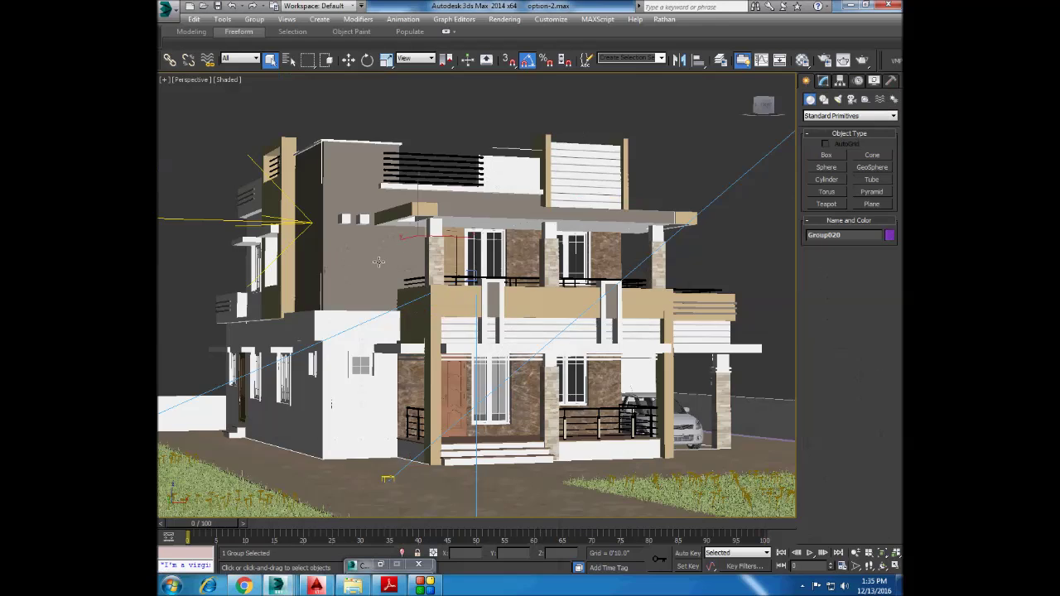
{"action": "left_click", "coordinate": [229, 506]}
{"action": "left_click", "coordinate": [654, 20]}
{"action": "left_click", "coordinate": [682, 33]}
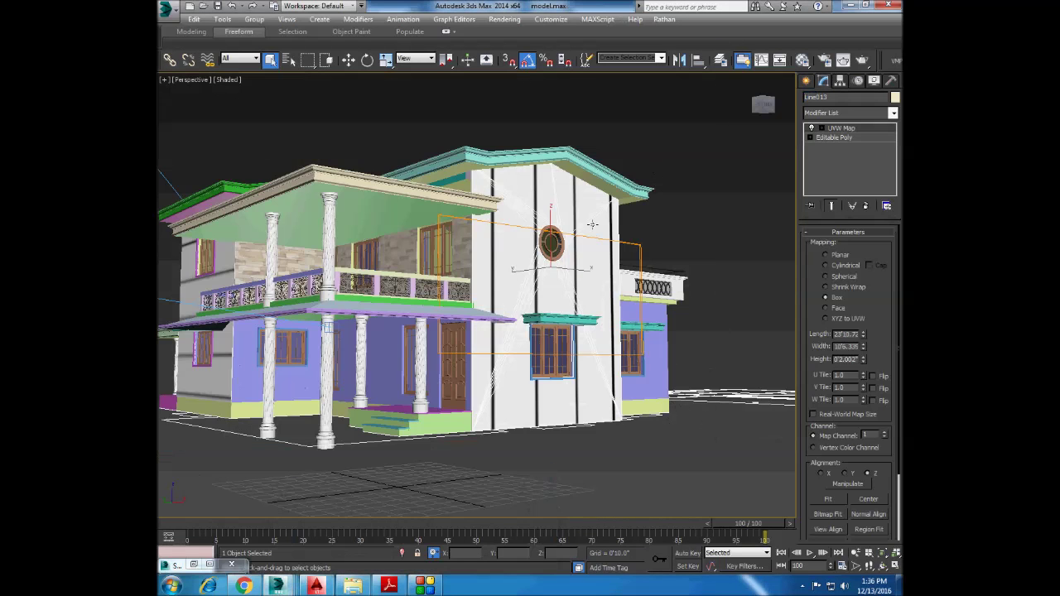
Isolate the side wall, paste the copied group with its UVW Map, and preview the BUMP WALL material.
{"action": "key", "text": "alt+q"}
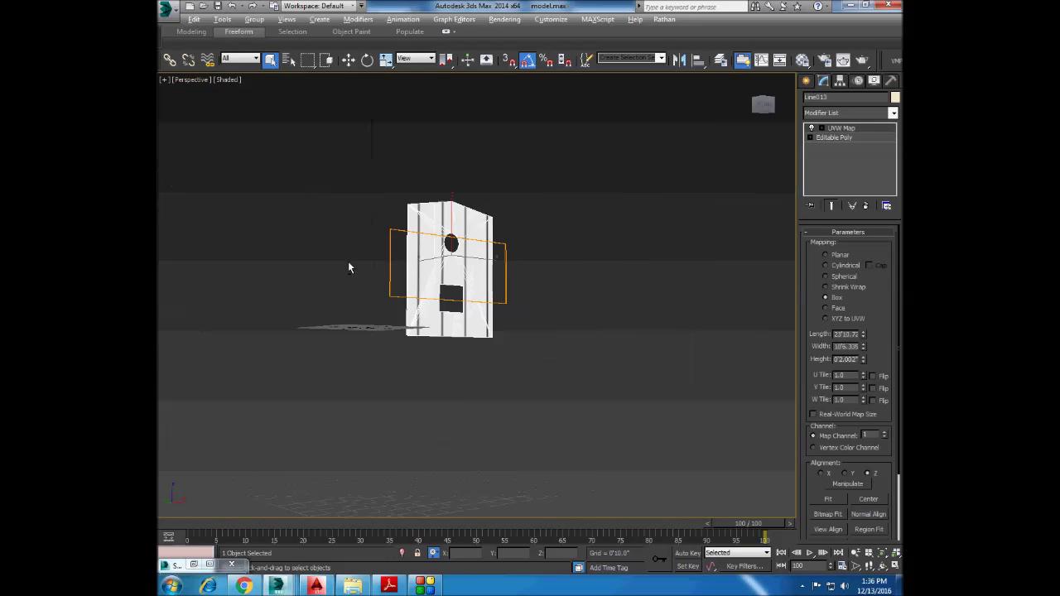
{"action": "left_click", "coordinate": [664, 19]}
{"action": "left_click", "coordinate": [682, 34]}
{"action": "left_click", "coordinate": [558, 143]}
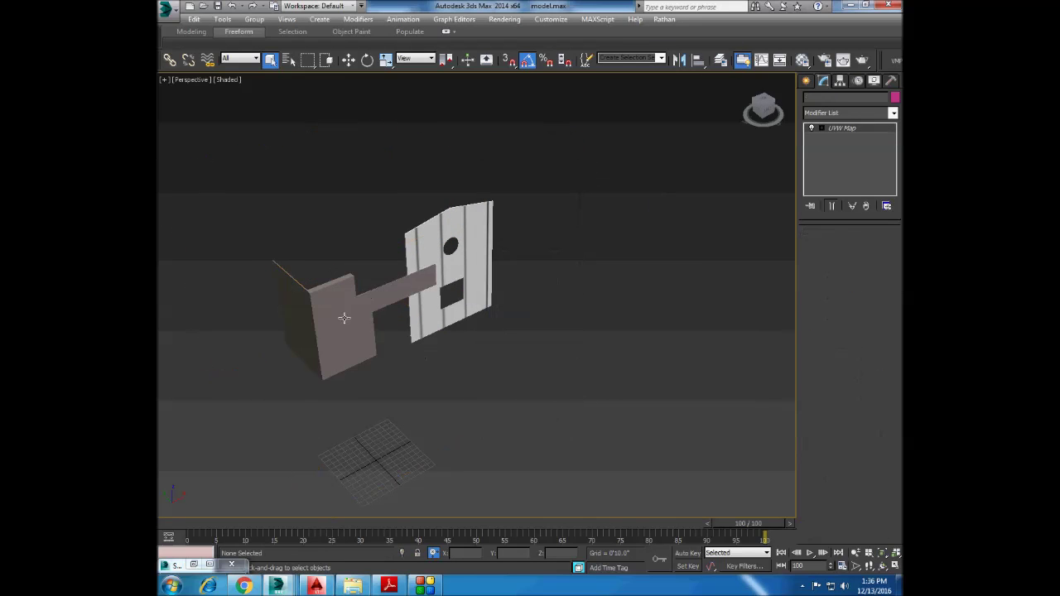
{"action": "key", "text": "m"}
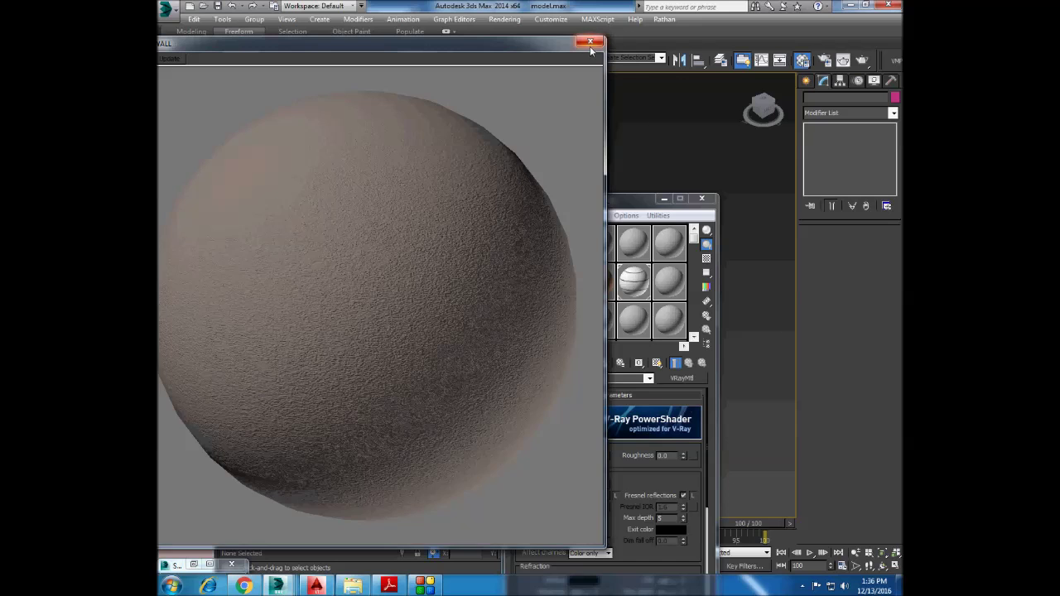
{"action": "left_click", "coordinate": [589, 43]}
{"action": "left_click", "coordinate": [703, 199]}
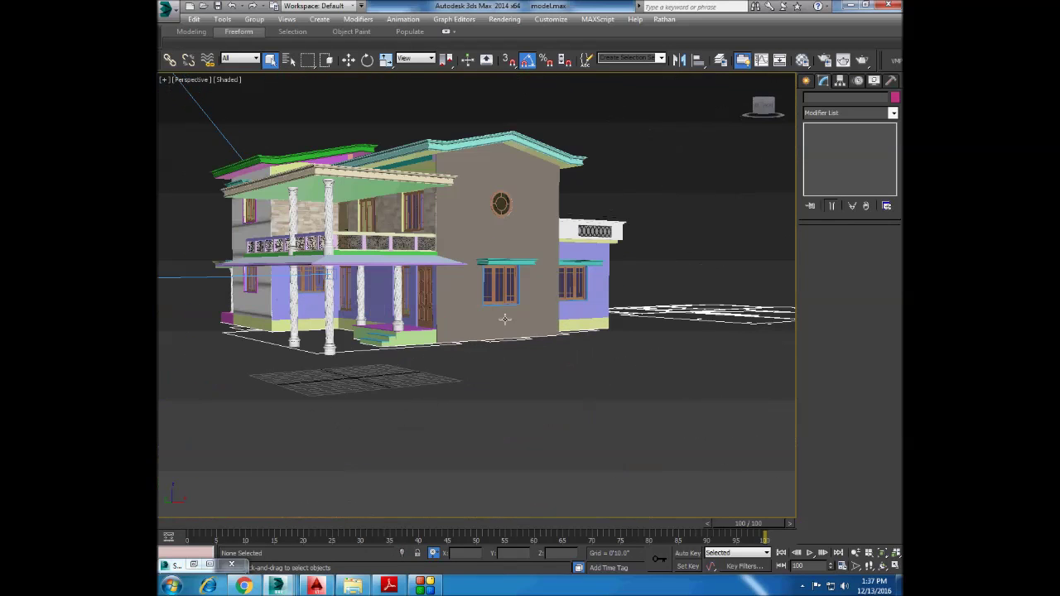
{"action": "left_click", "coordinate": [802, 61]}
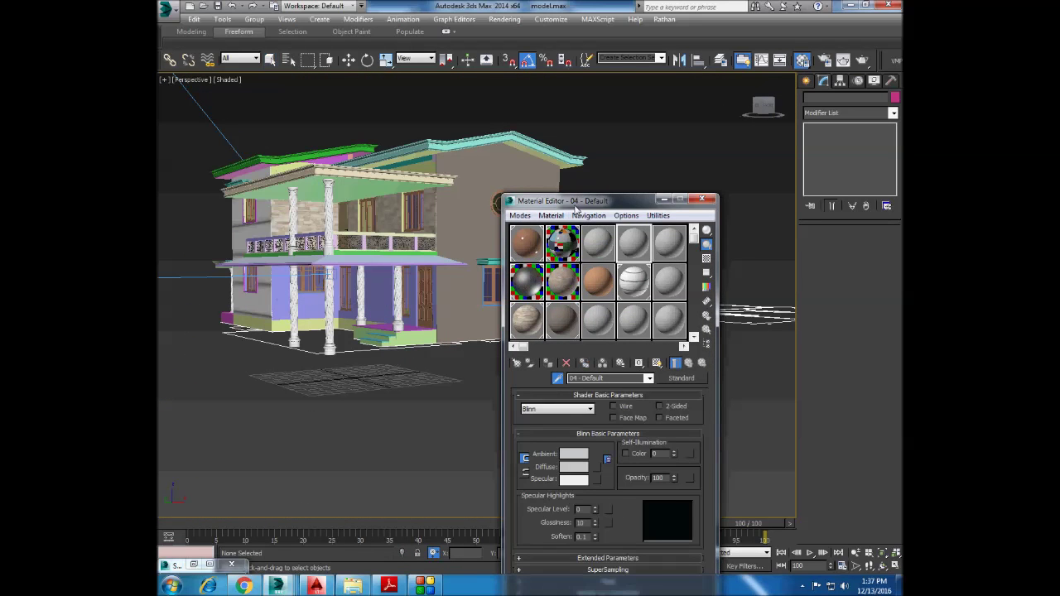
Pick the white 'wal' VRayMtl from the scene and apply it to the wall.
{"action": "left_click_drag", "start_coordinate": [646, 196], "coordinate": [554, 217]}
{"action": "left_click", "coordinate": [555, 217]}
{"action": "left_click", "coordinate": [358, 376]}
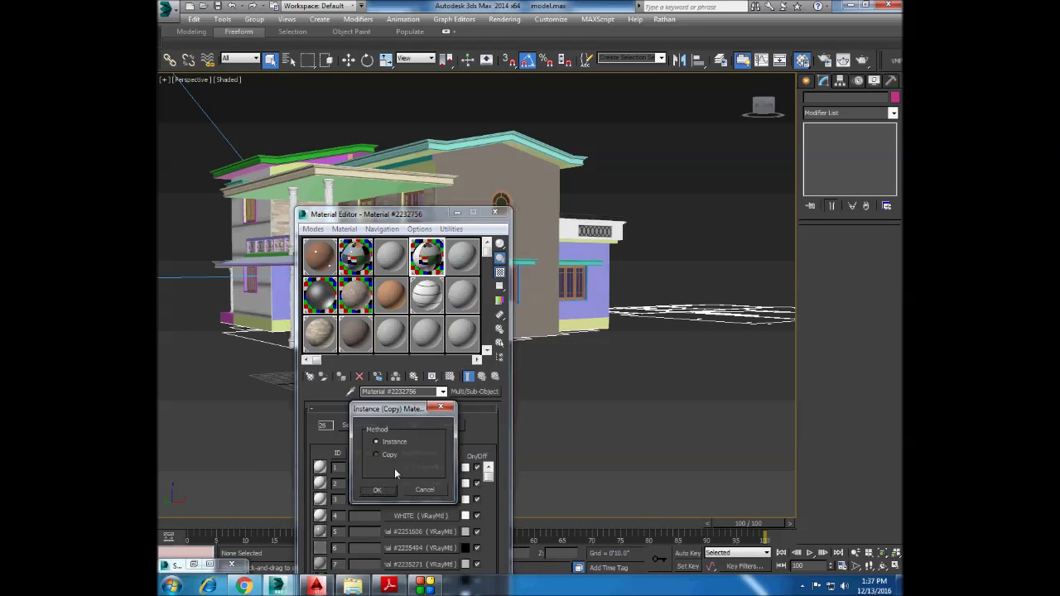
{"action": "left_click", "coordinate": [389, 482]}
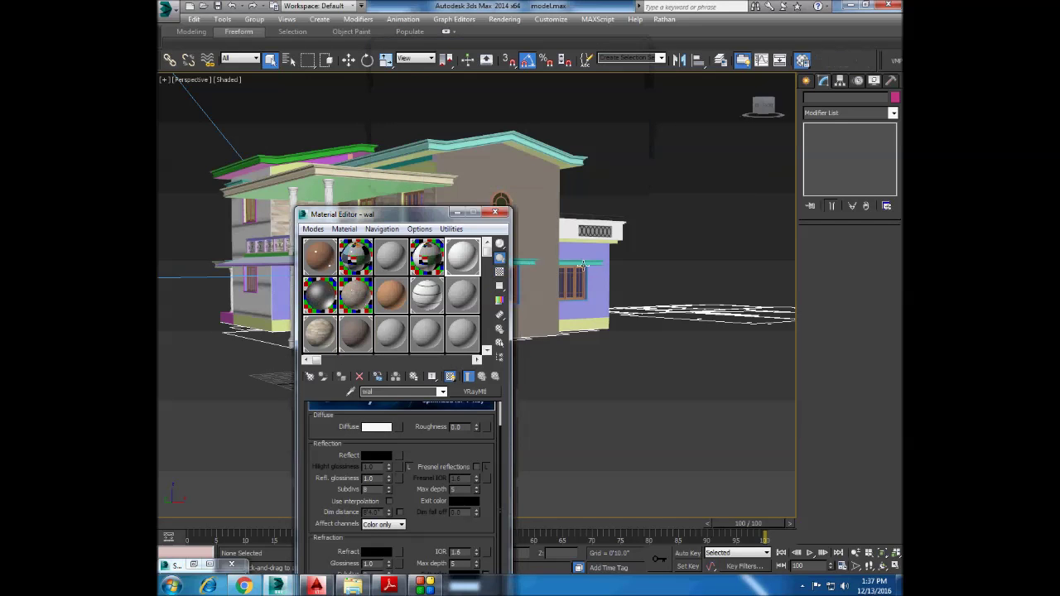
{"action": "left_click", "coordinate": [341, 379]}
Orbit around the house to select the balcony columns and railing.
{"action": "left_click_drag", "start_coordinate": [365, 214], "coordinate": [703, 222]}
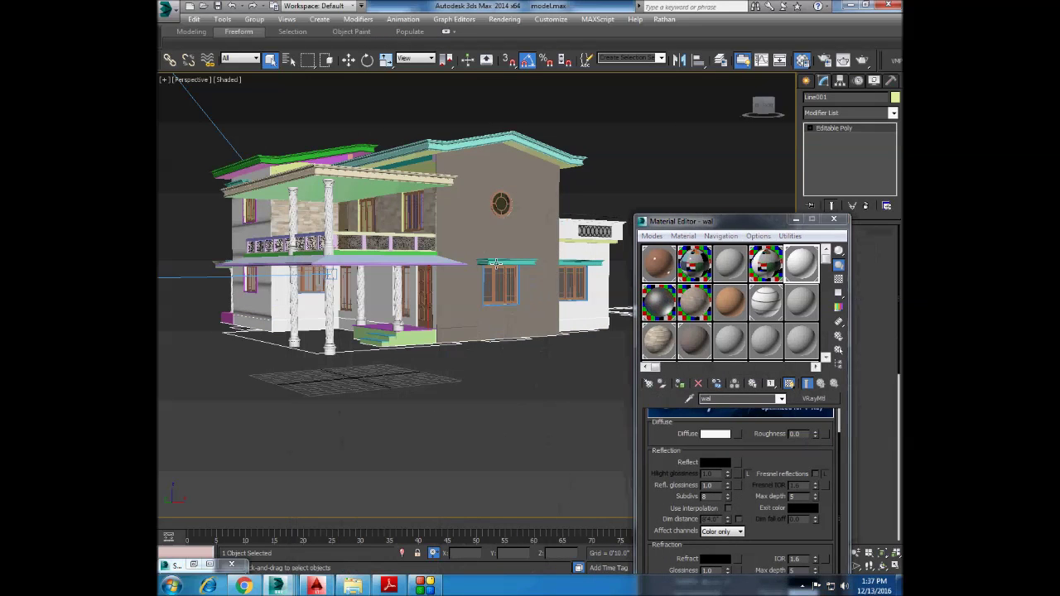
{"action": "scroll", "coordinate": [495, 264], "scroll_direction": "up", "scroll_amount": 5}
{"action": "left_click", "coordinate": [570, 342]}
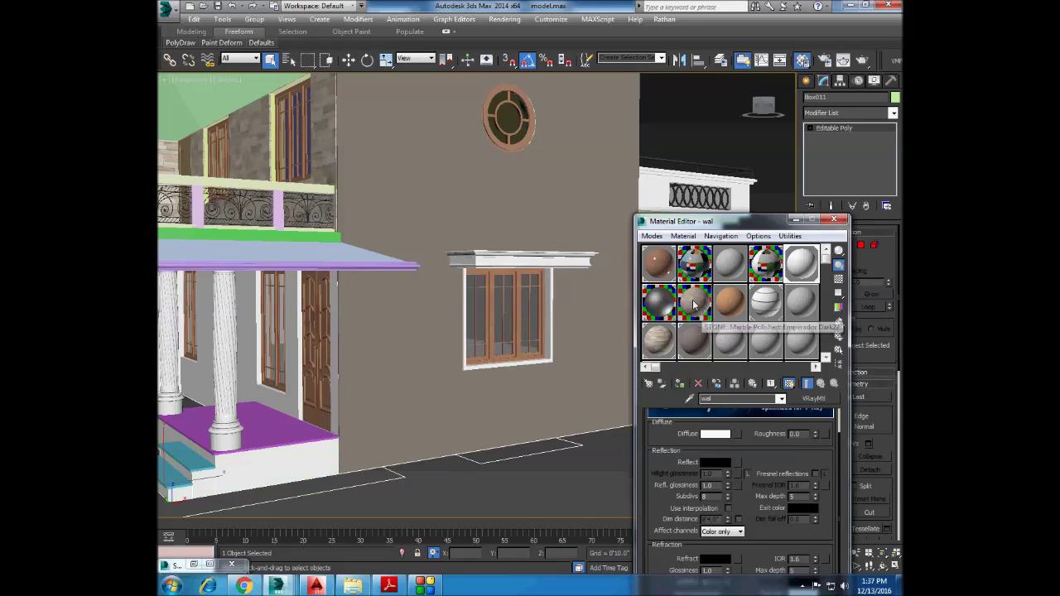
{"action": "scroll", "coordinate": [414, 331], "scroll_direction": "down", "scroll_amount": 5}
{"action": "left_click", "coordinate": [483, 343]}
{"action": "mouse_move", "coordinate": [483, 343]}
{"action": "middle_mouse_down", "text": "alt"}
{"action": "mouse_move", "coordinate": [492, 428]}
{"action": "mouse_move", "coordinate": [233, 411]}
{"action": "middle_mouse_up", "text": "alt"}
{"action": "scroll", "coordinate": [441, 322], "scroll_direction": "up", "scroll_amount": 5}
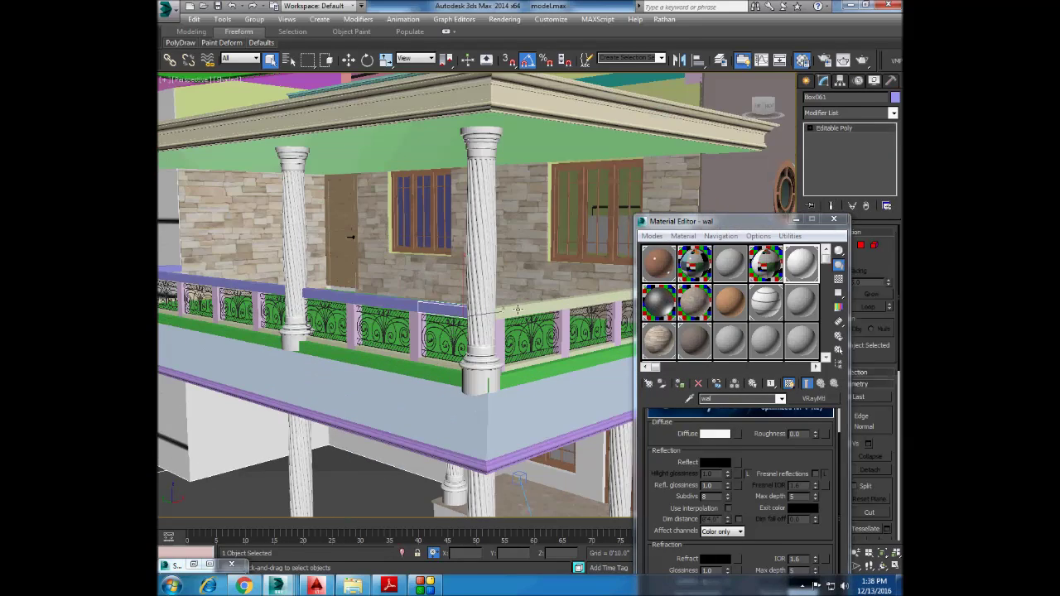
{"action": "middle_click_drag", "start_coordinate": [583, 299], "coordinate": [526, 322], "text": "alt"}
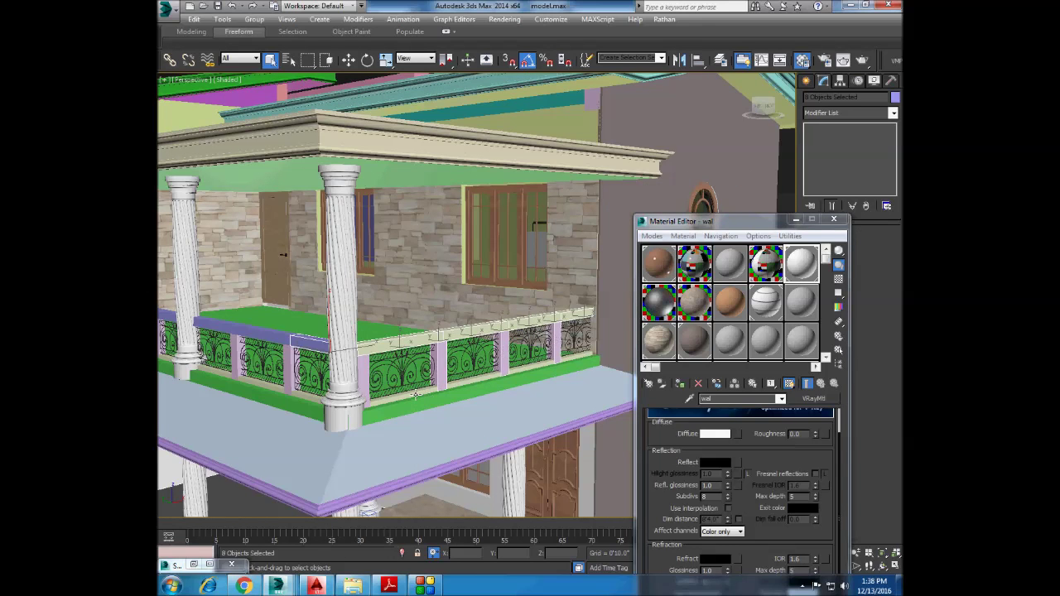
{"action": "scroll", "coordinate": [348, 356], "scroll_direction": "up", "scroll_amount": 5}
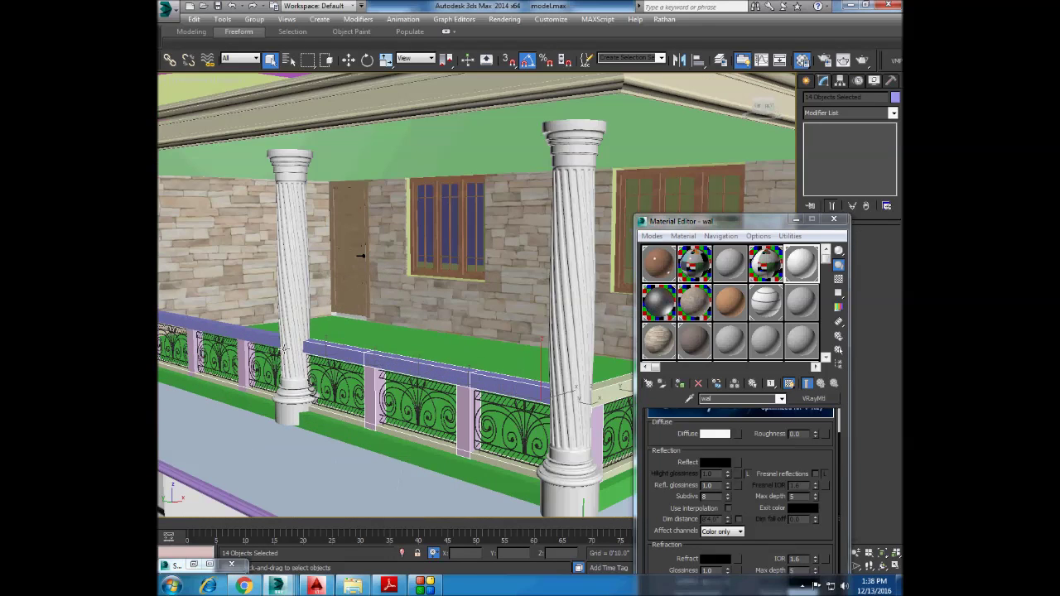
{"action": "middle_click_drag", "start_coordinate": [279, 353], "coordinate": [308, 361], "text": "alt"}
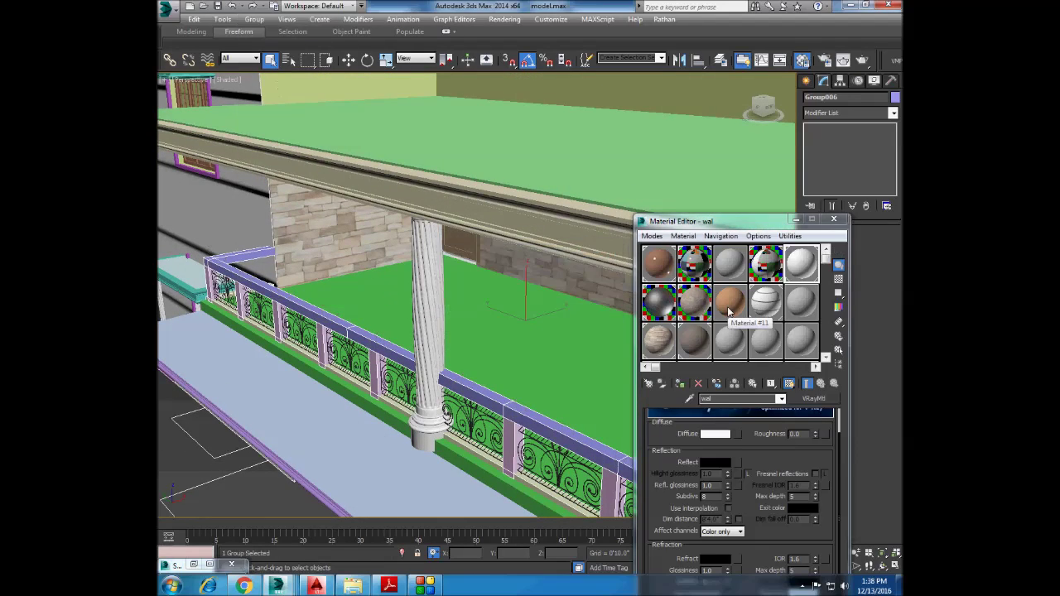
Assign the 'wal' material to the selected porch pieces, then select the next house part.
{"action": "left_click", "coordinate": [729, 299]}
{"action": "left_click", "coordinate": [679, 383]}
{"action": "left_click", "coordinate": [801, 263]}
{"action": "scroll", "coordinate": [397, 347], "scroll_direction": "down", "scroll_amount": 5}
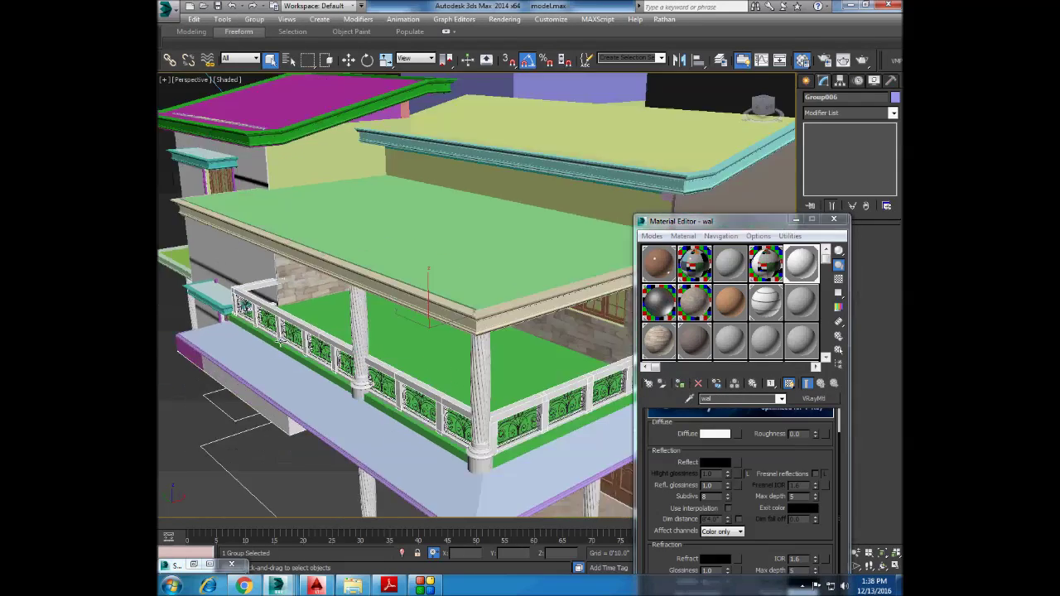
{"action": "middle_click_drag", "start_coordinate": [397, 348], "coordinate": [398, 388], "text": "alt"}
{"action": "scroll", "coordinate": [398, 388], "scroll_direction": "up", "scroll_amount": 3}
{"action": "left_click", "coordinate": [398, 387]}
{"action": "scroll", "coordinate": [393, 331], "scroll_direction": "down", "scroll_amount": 3}
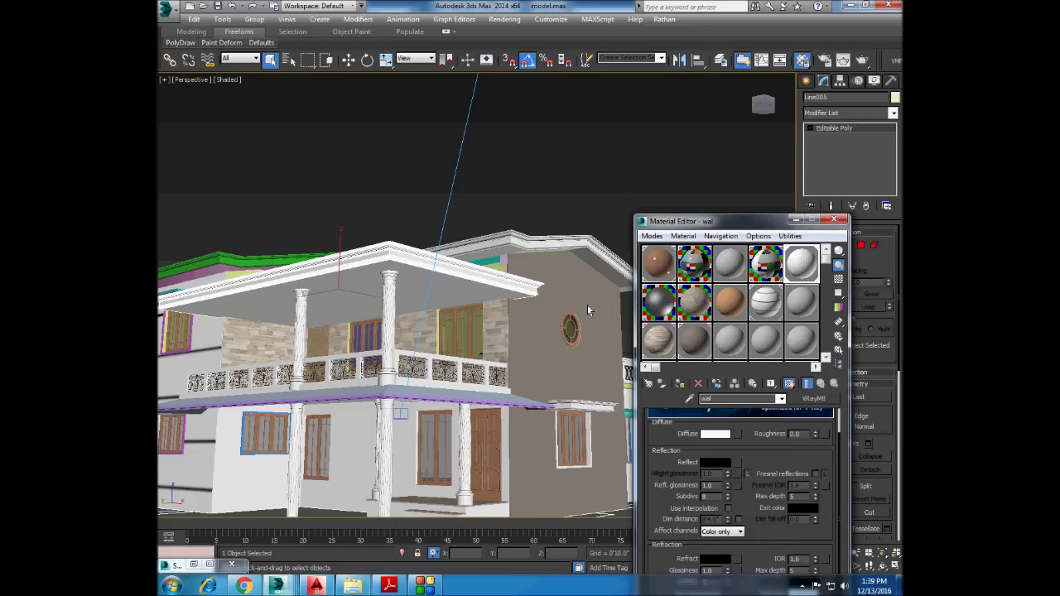
{"action": "middle_click_drag", "start_coordinate": [467, 304], "coordinate": [783, 265], "text": "alt"}
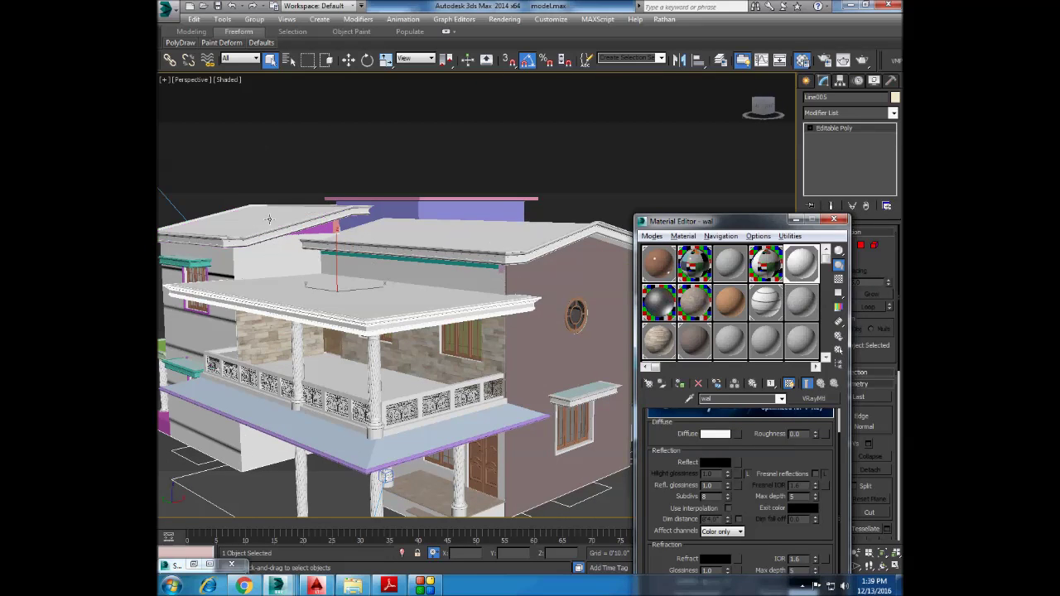